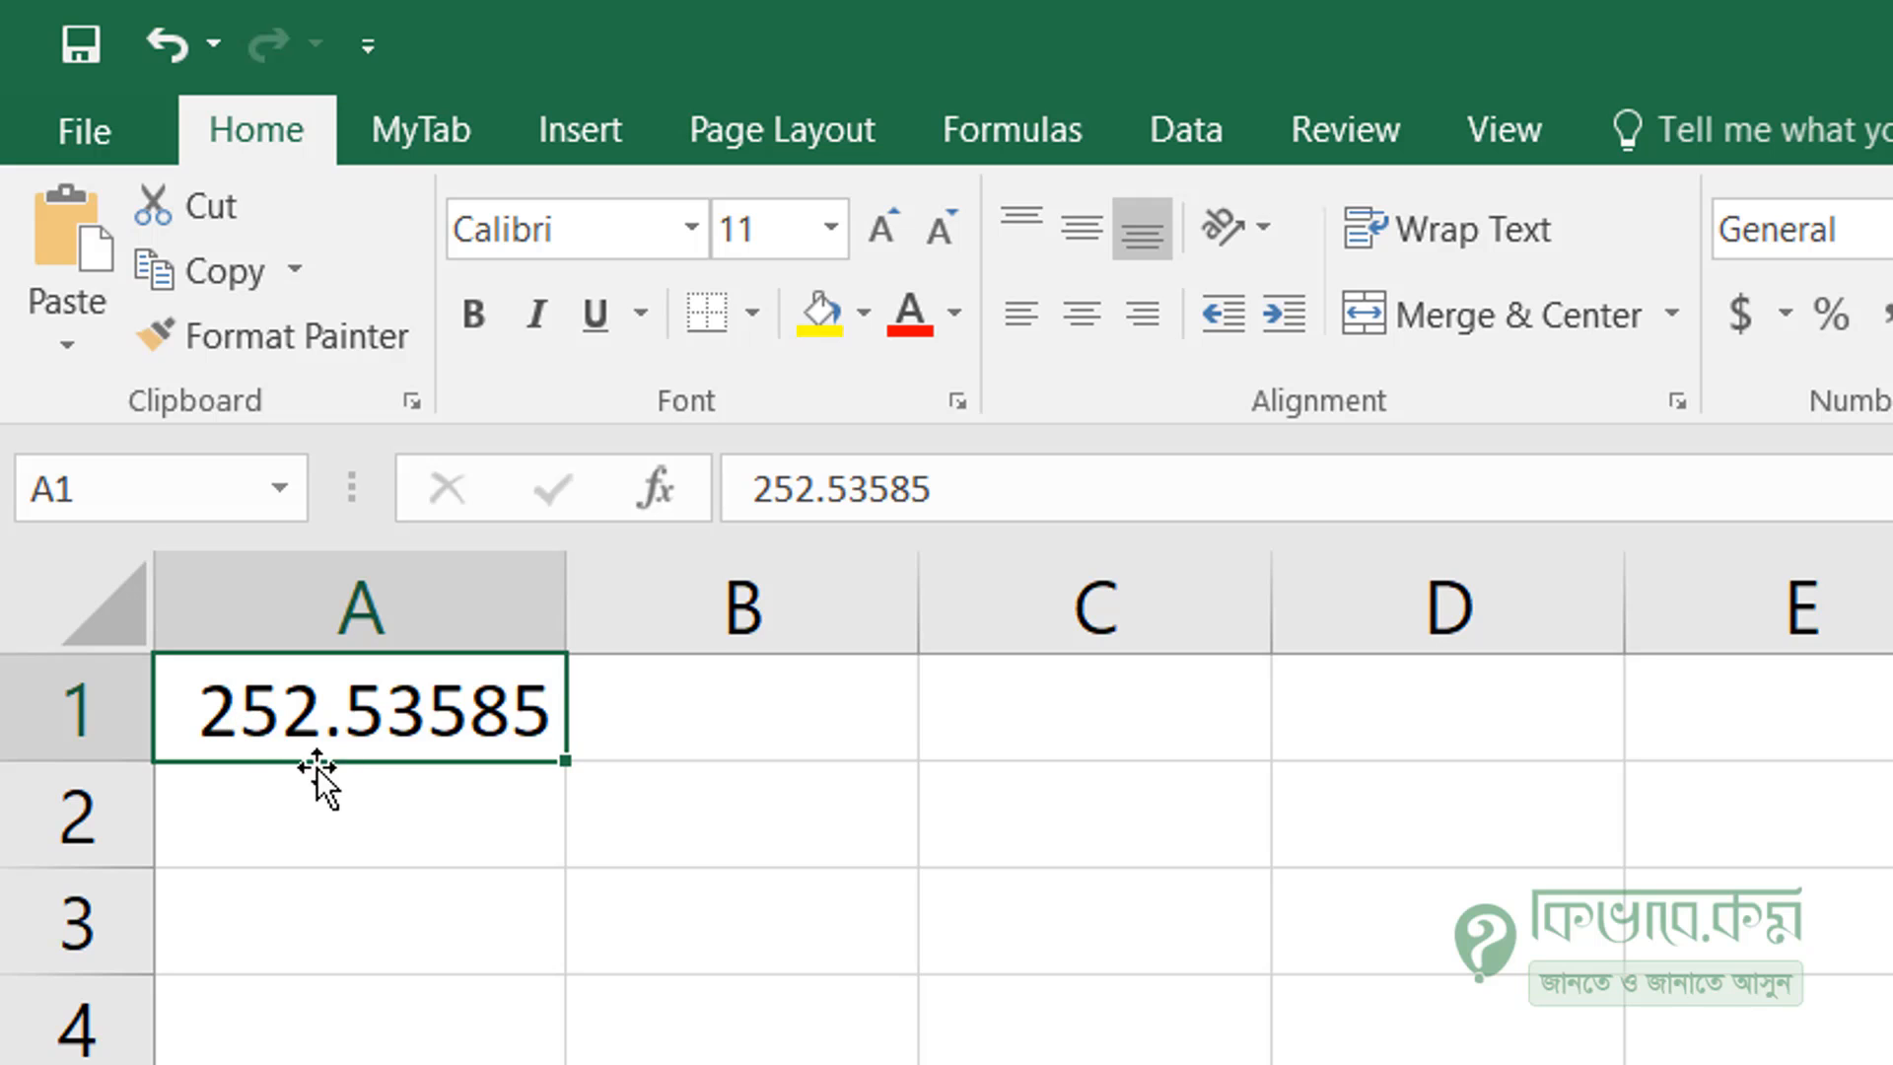
Enter the formula =ROUND(A1,0) in cell B1 to round the number in A1 to a whole number
left_click(773, 710)
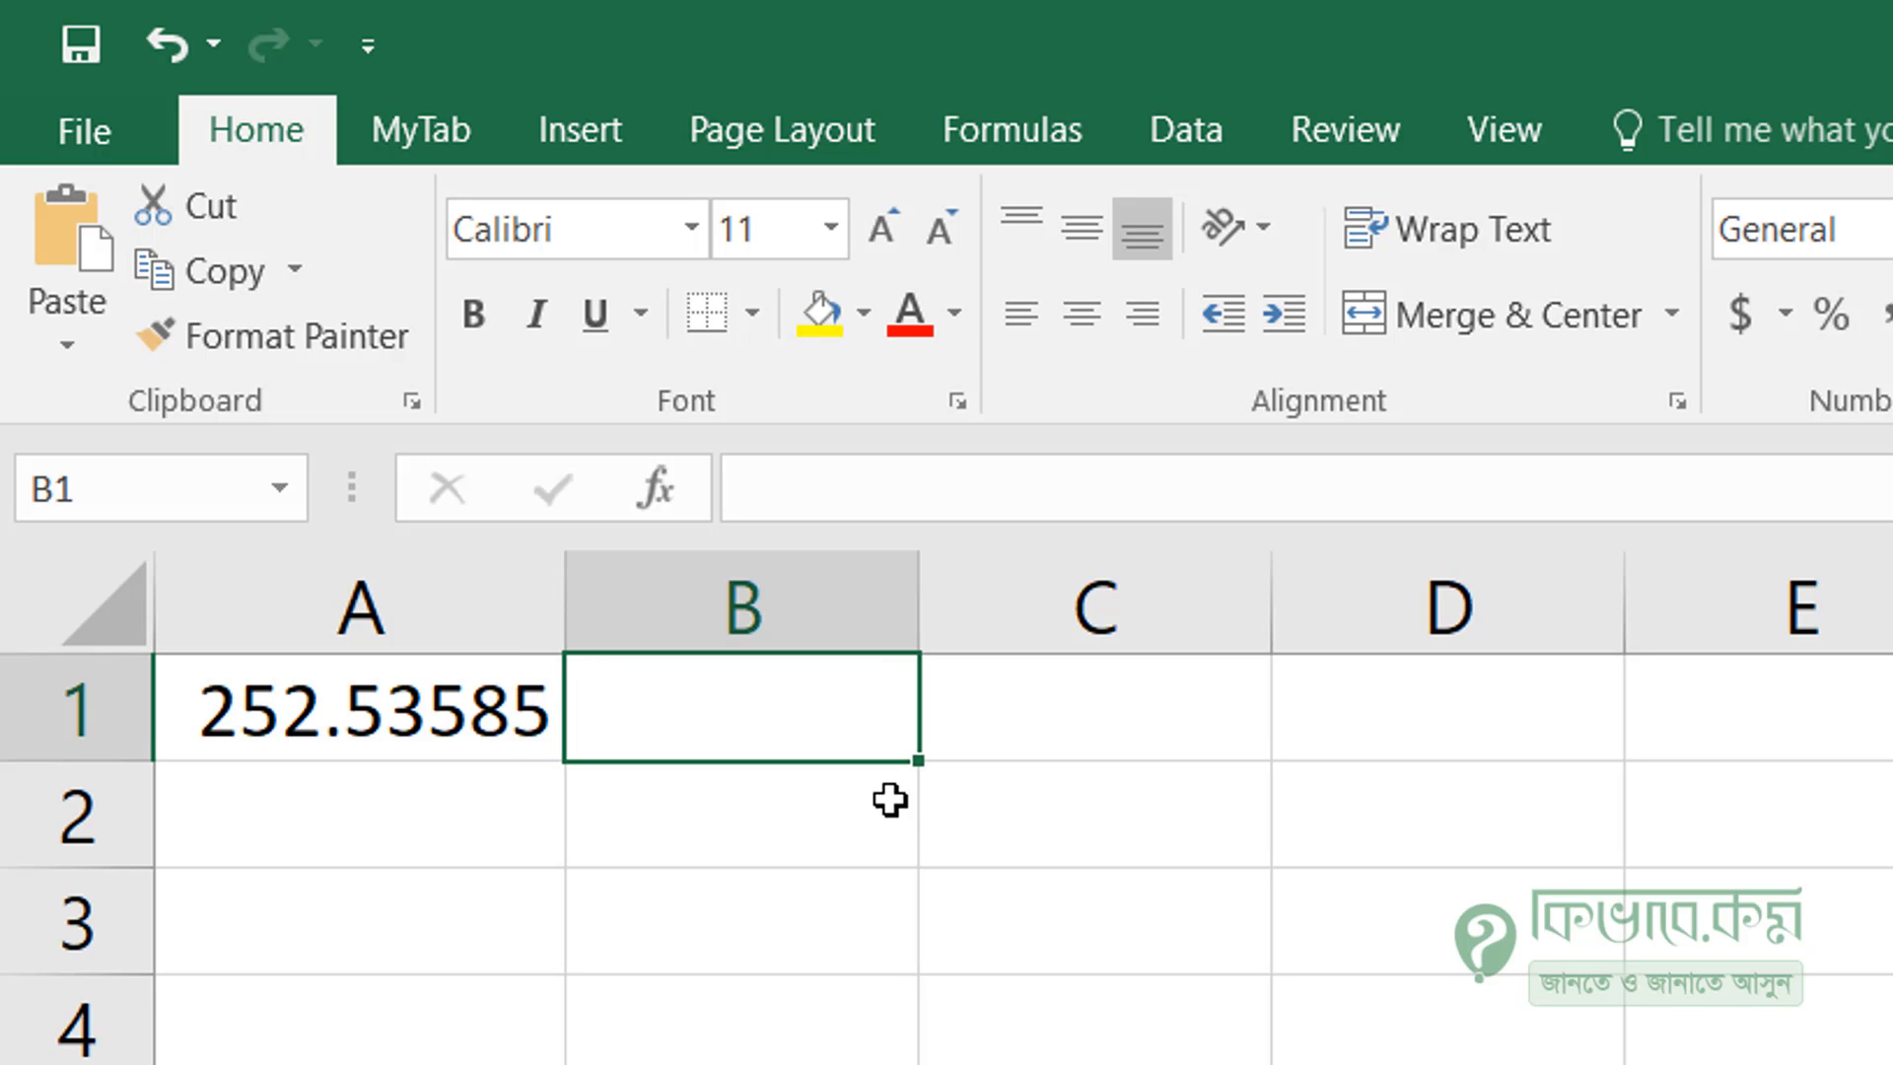
type("=")
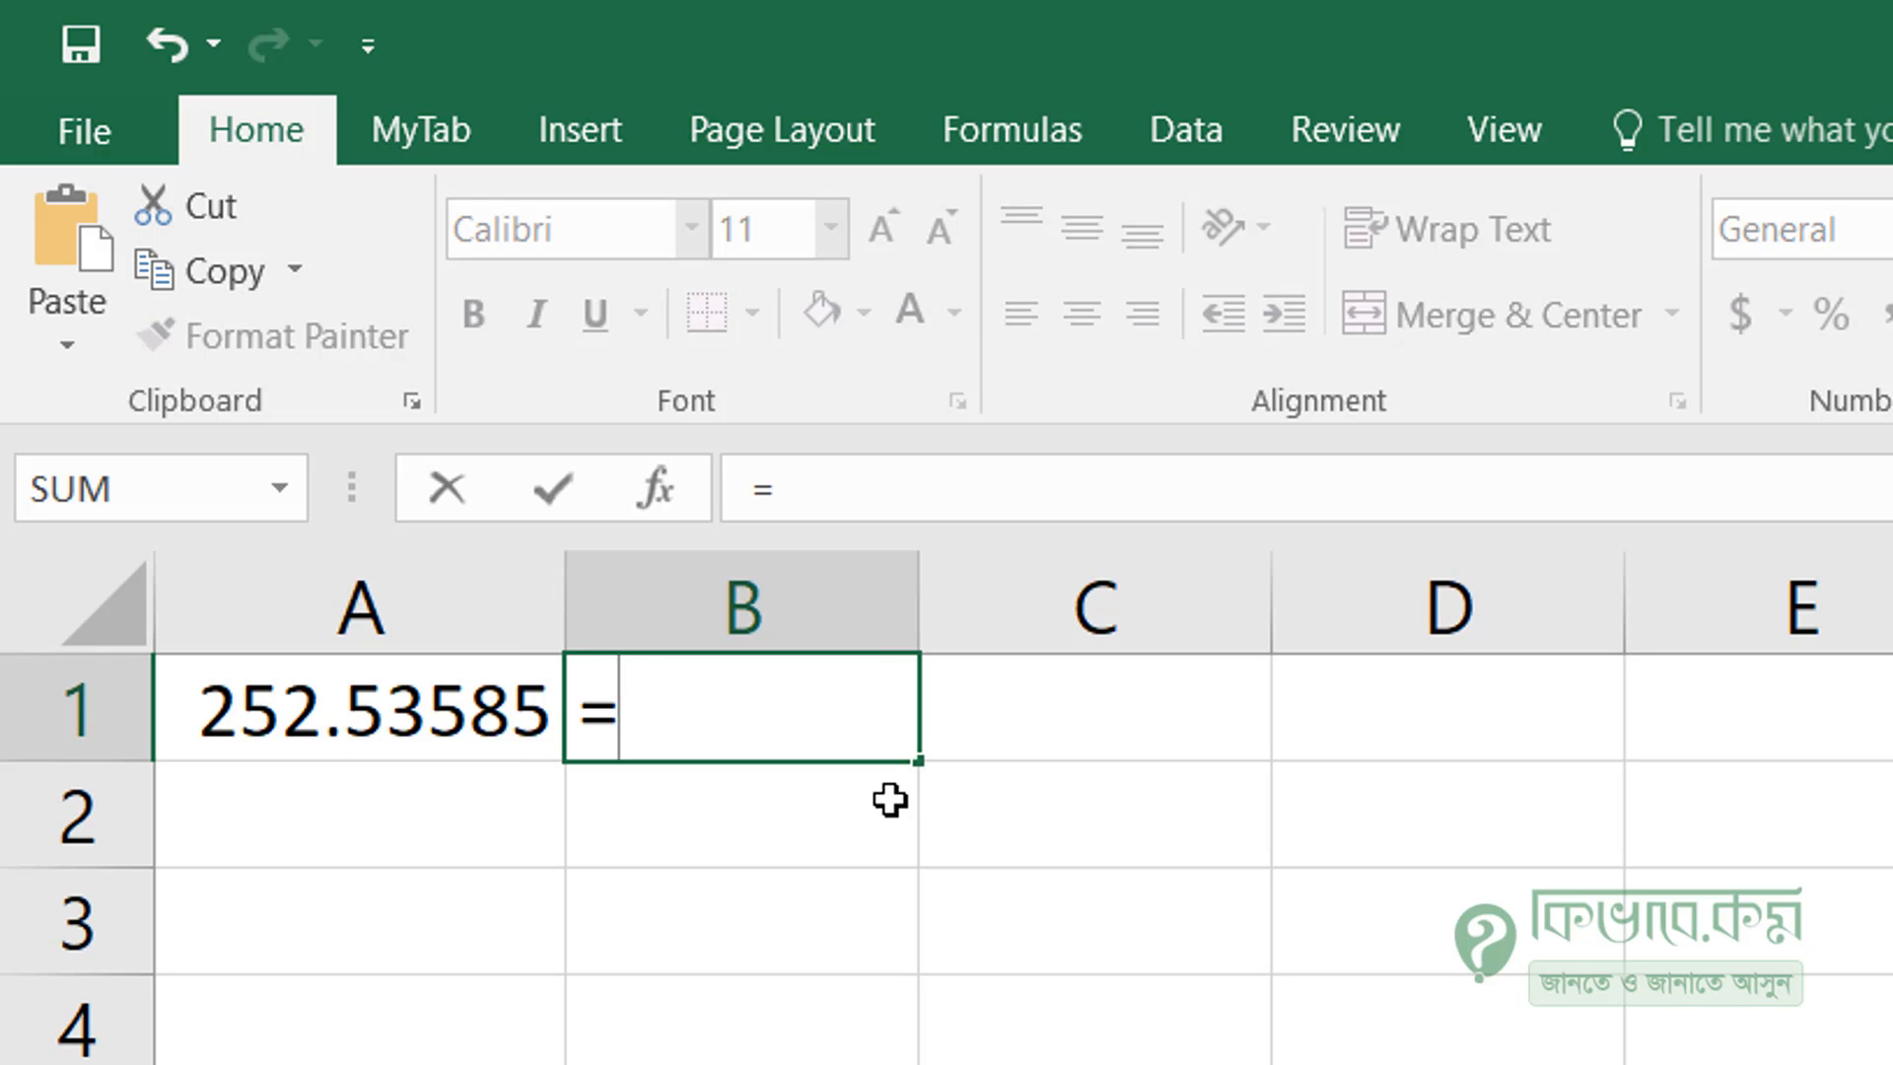
type("round")
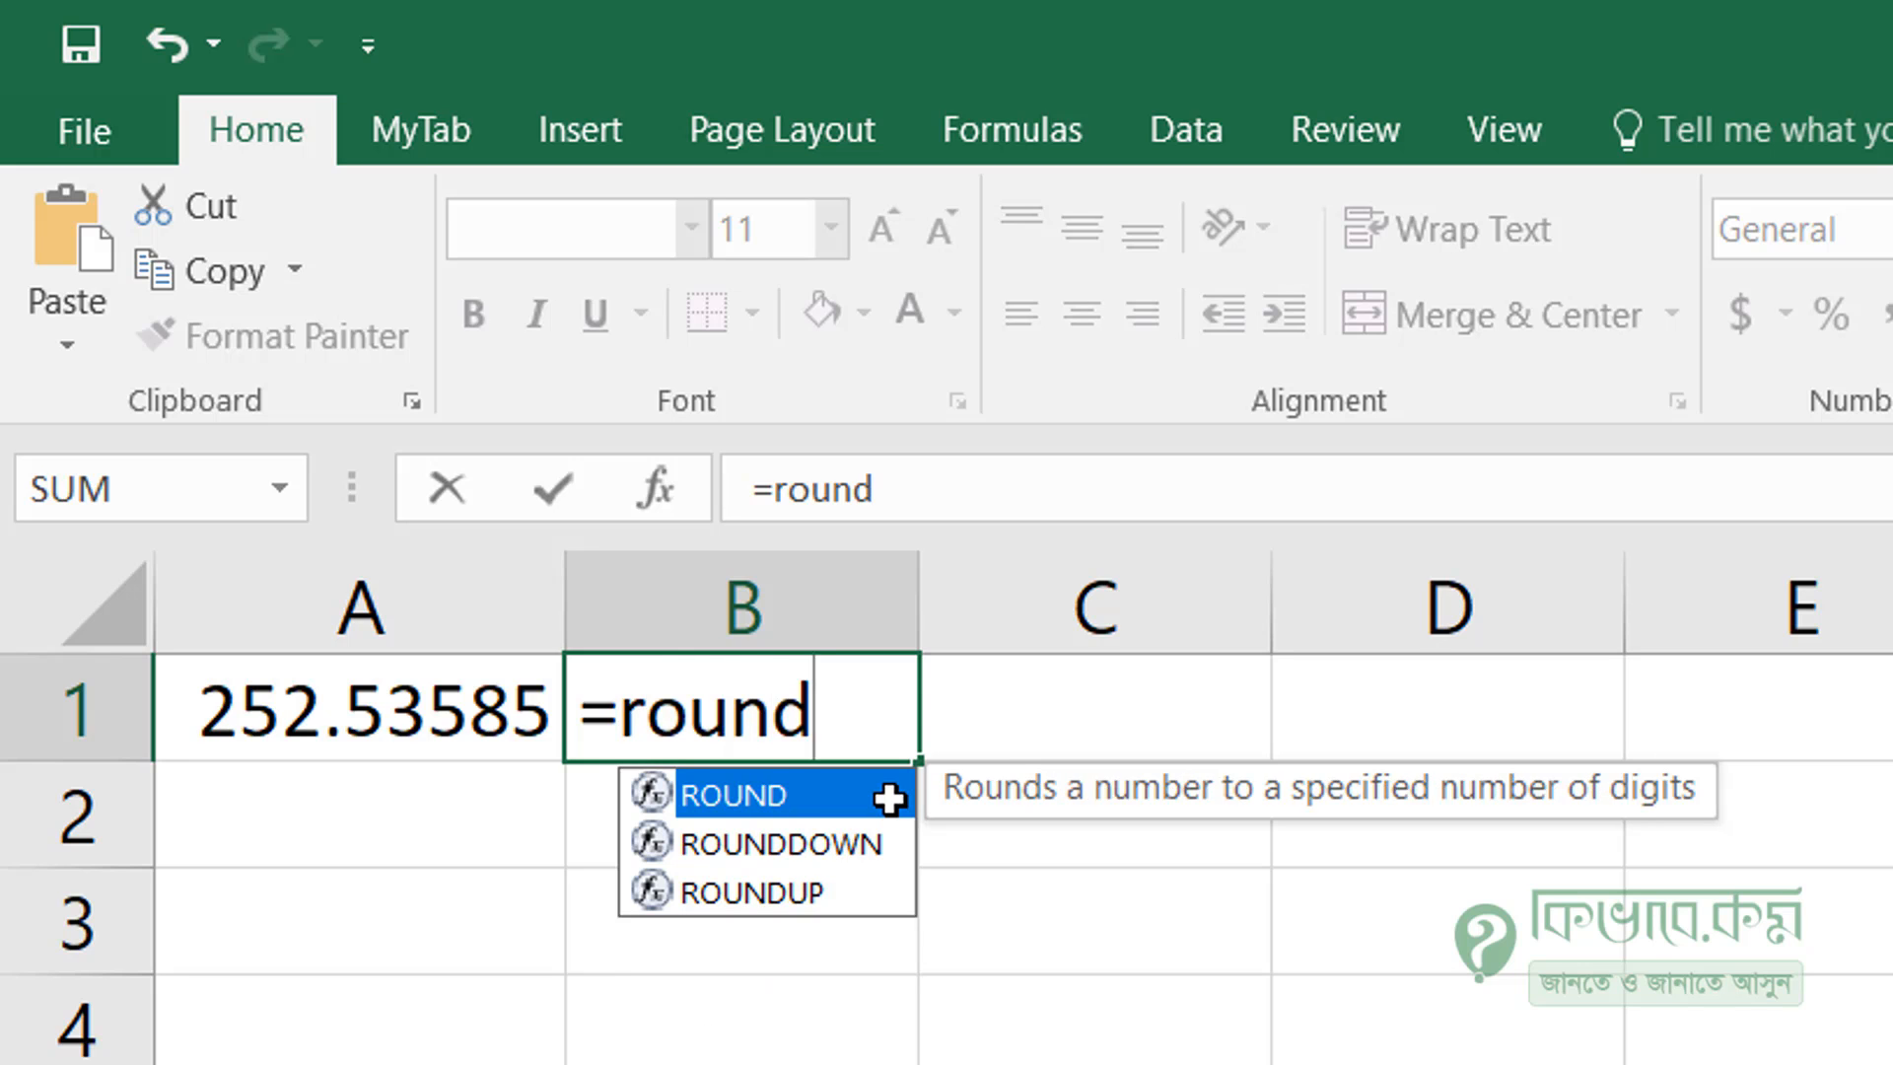
type("(")
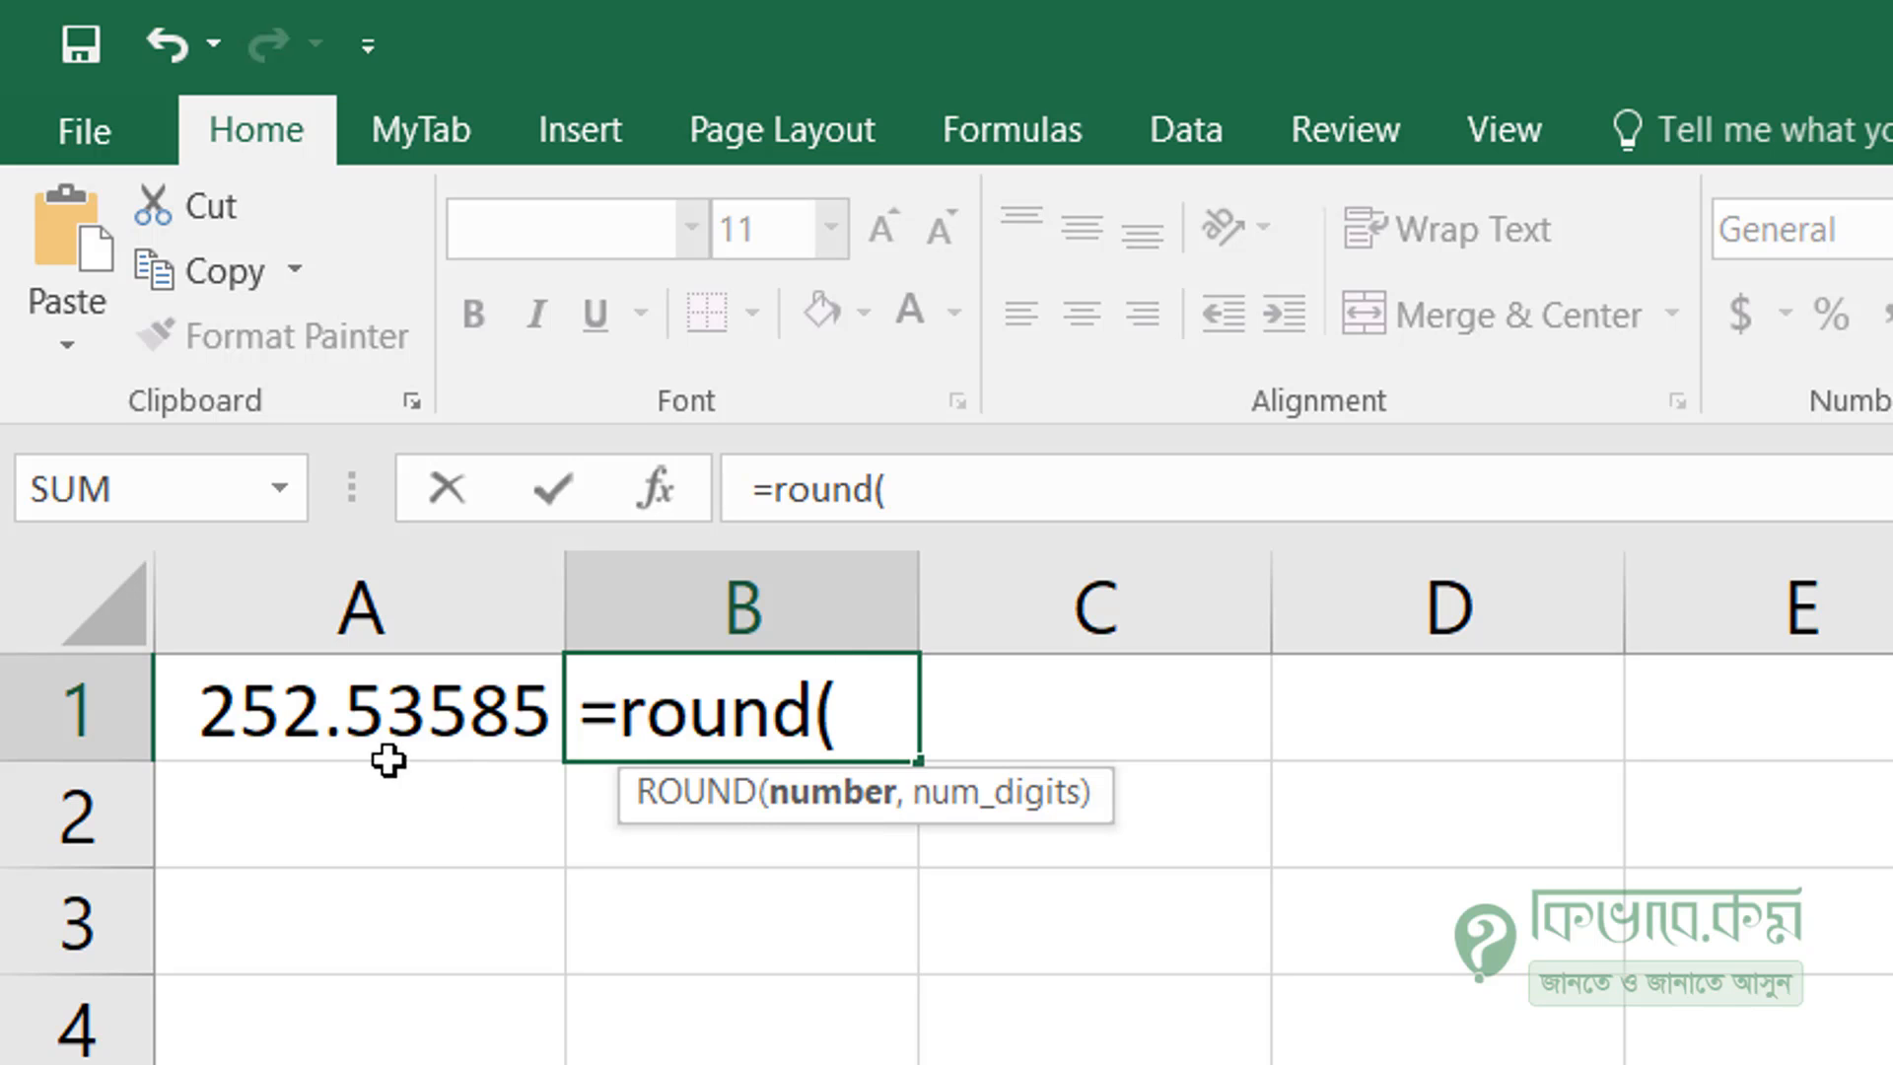
left_click(379, 710)
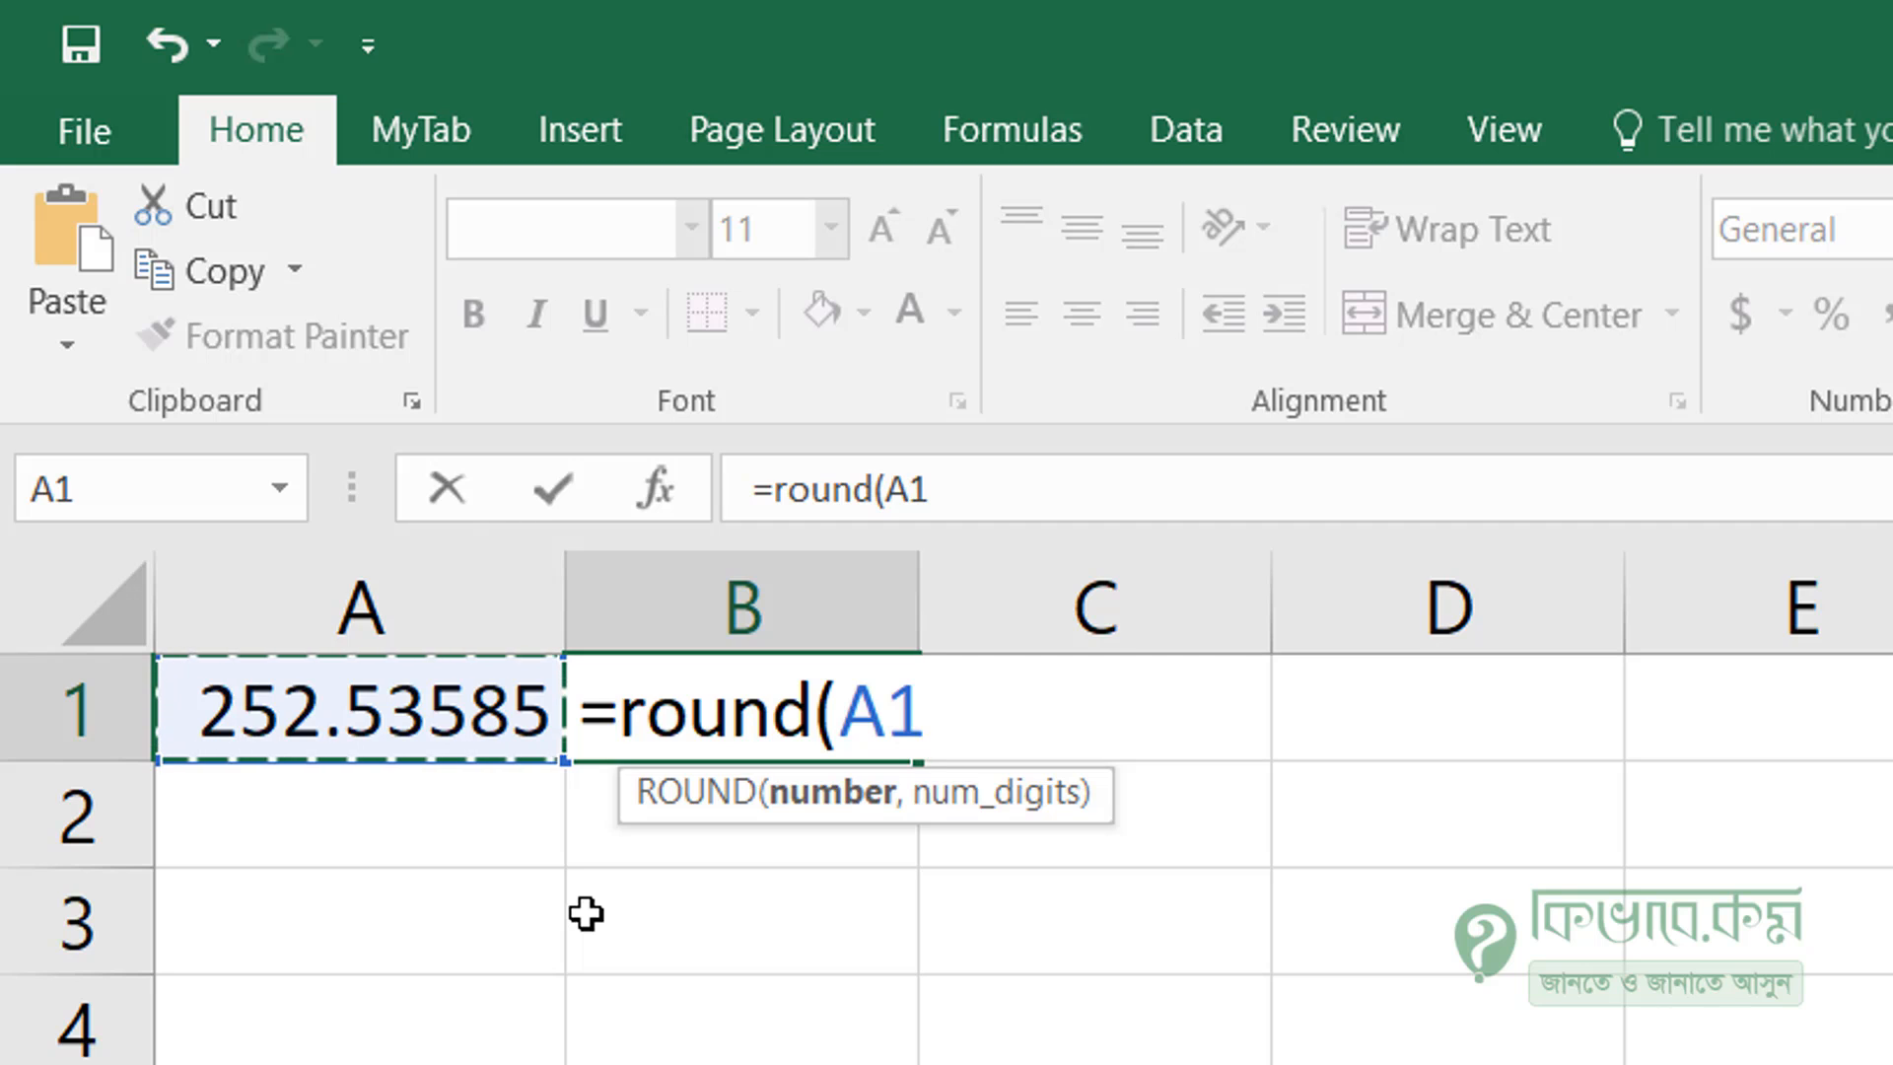
type(",")
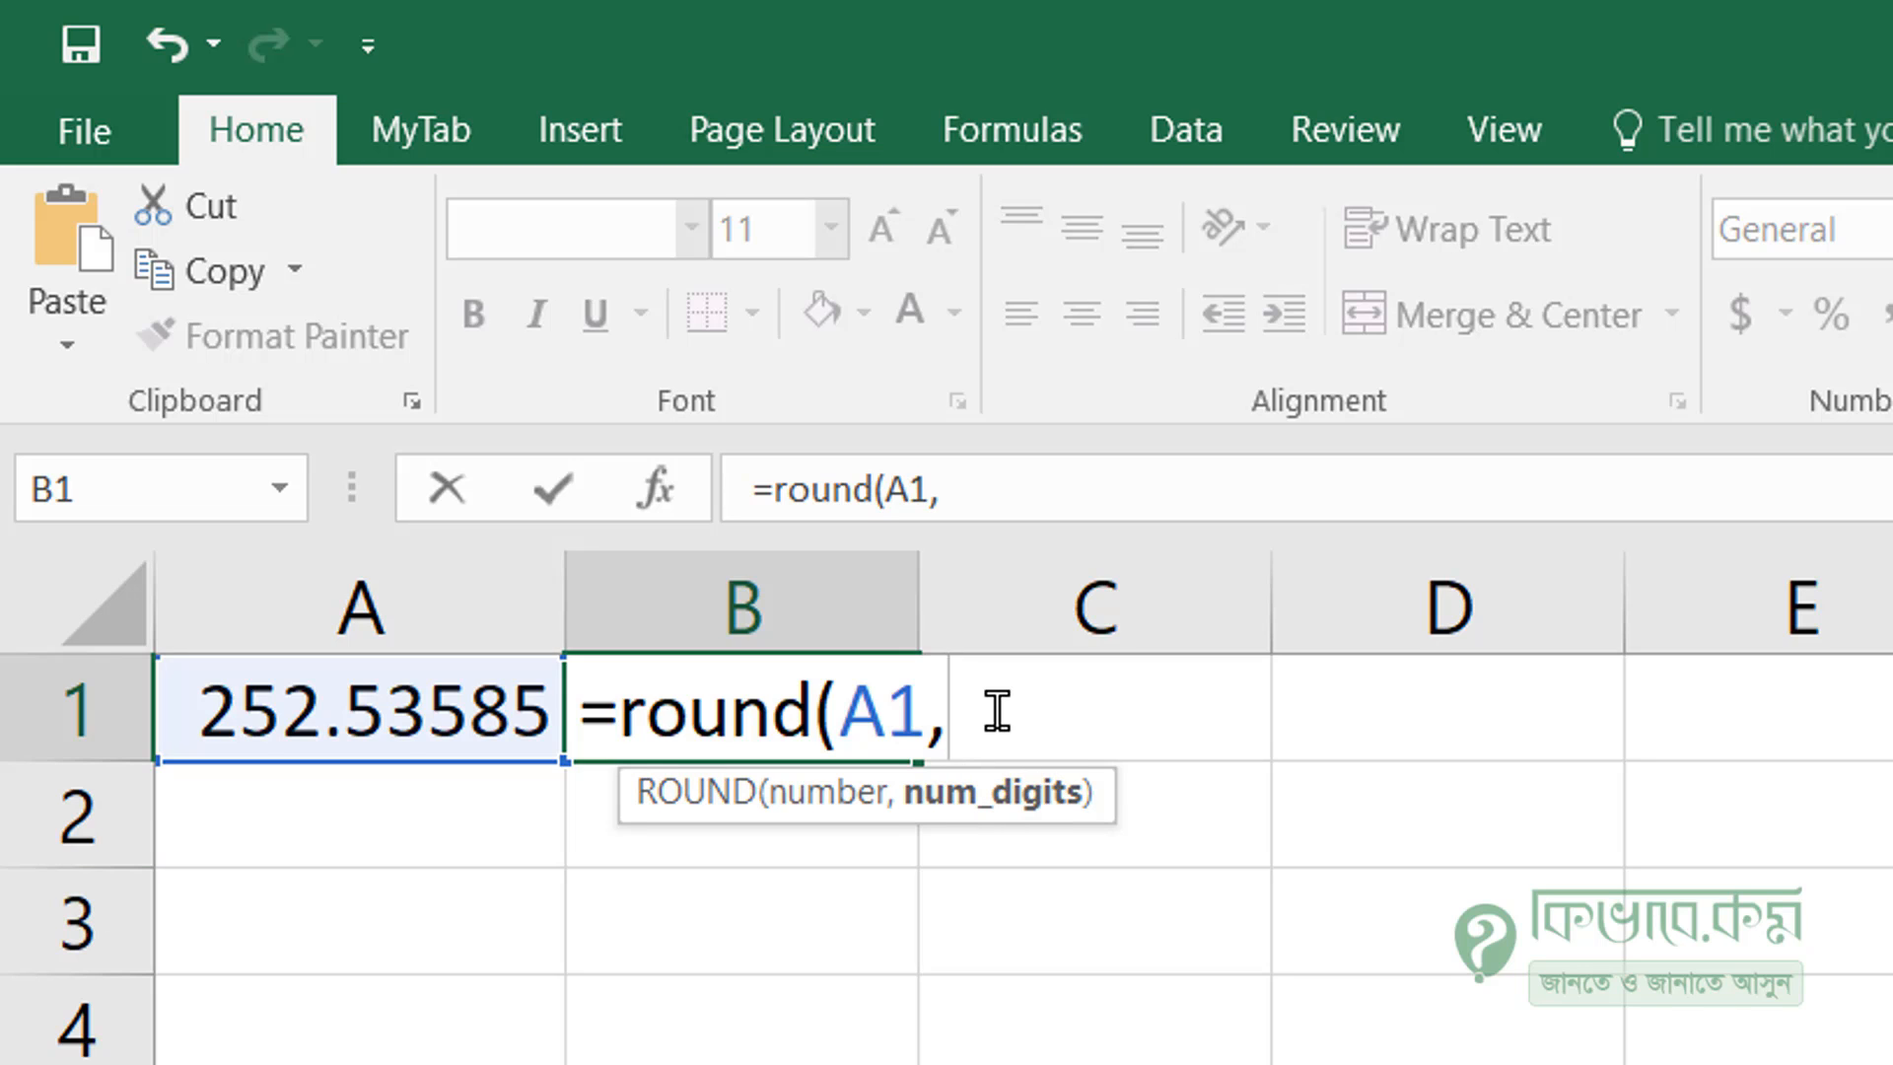
type("0")
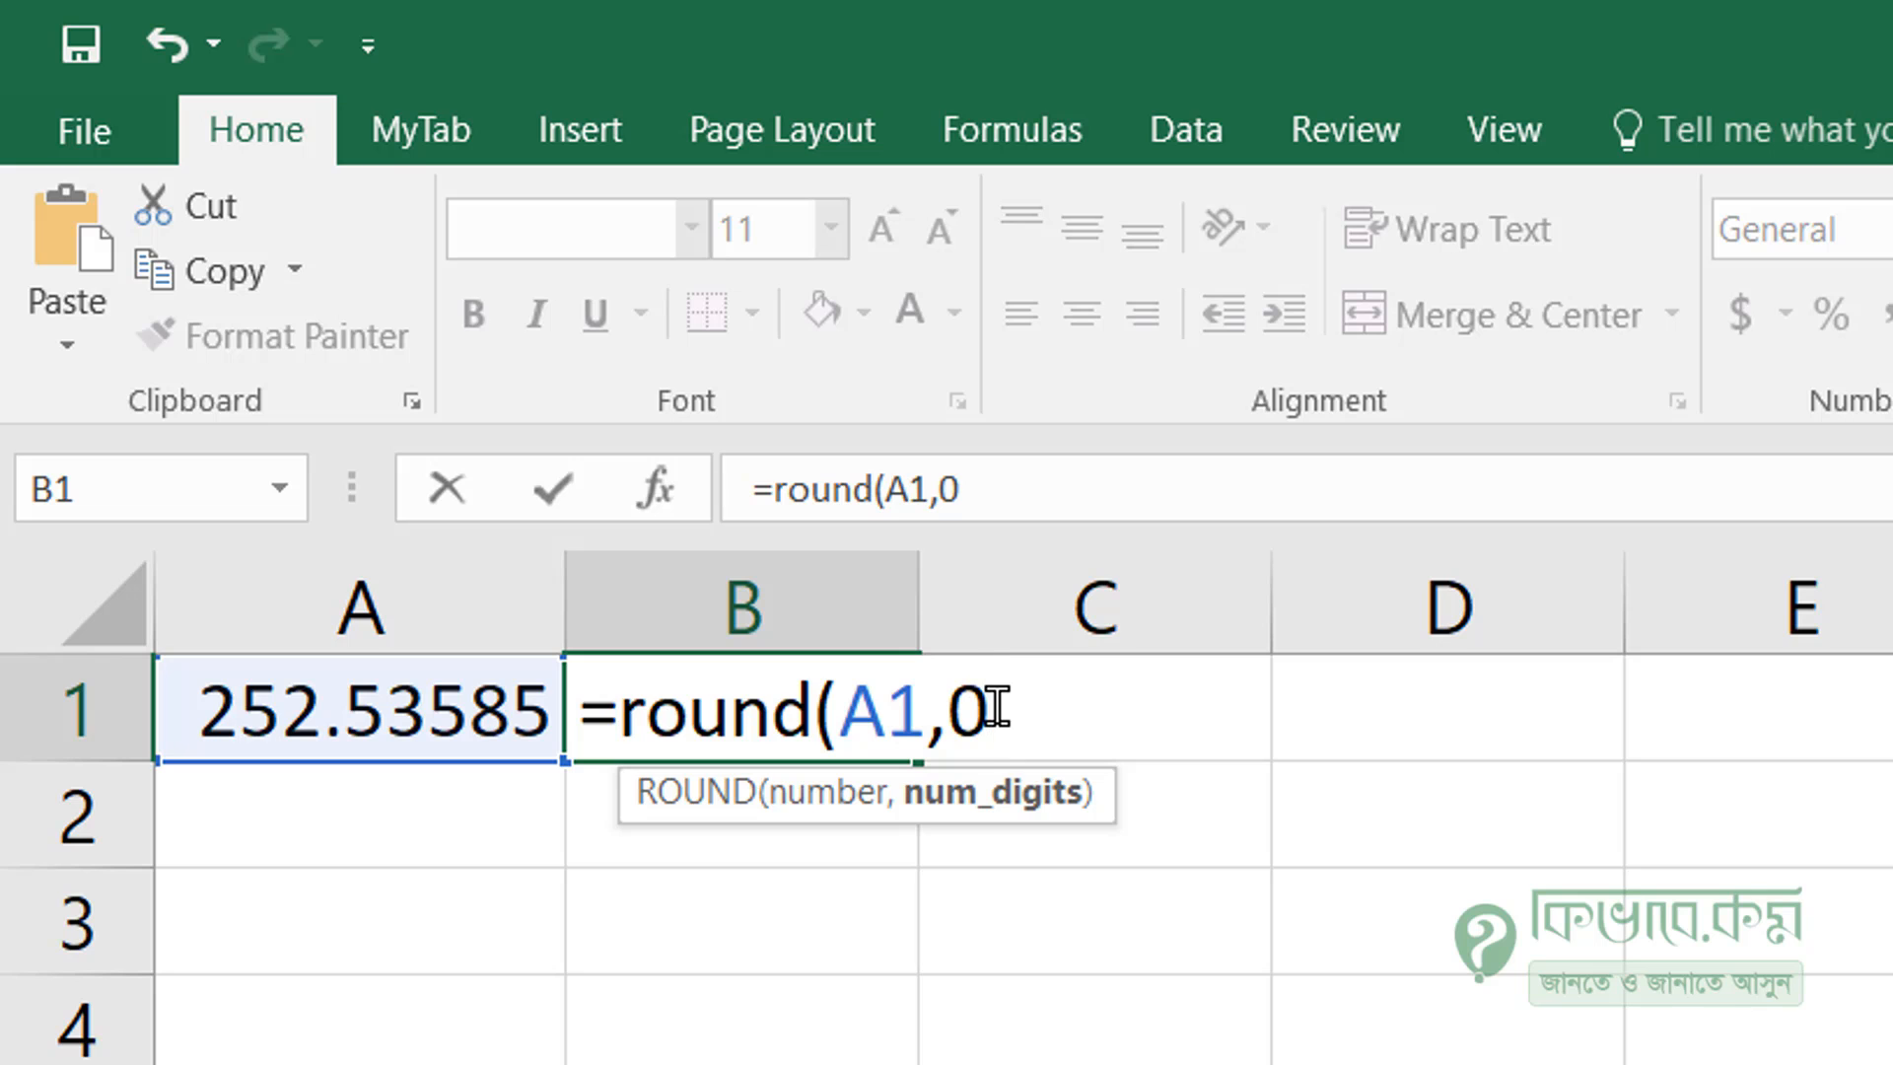
type(")")
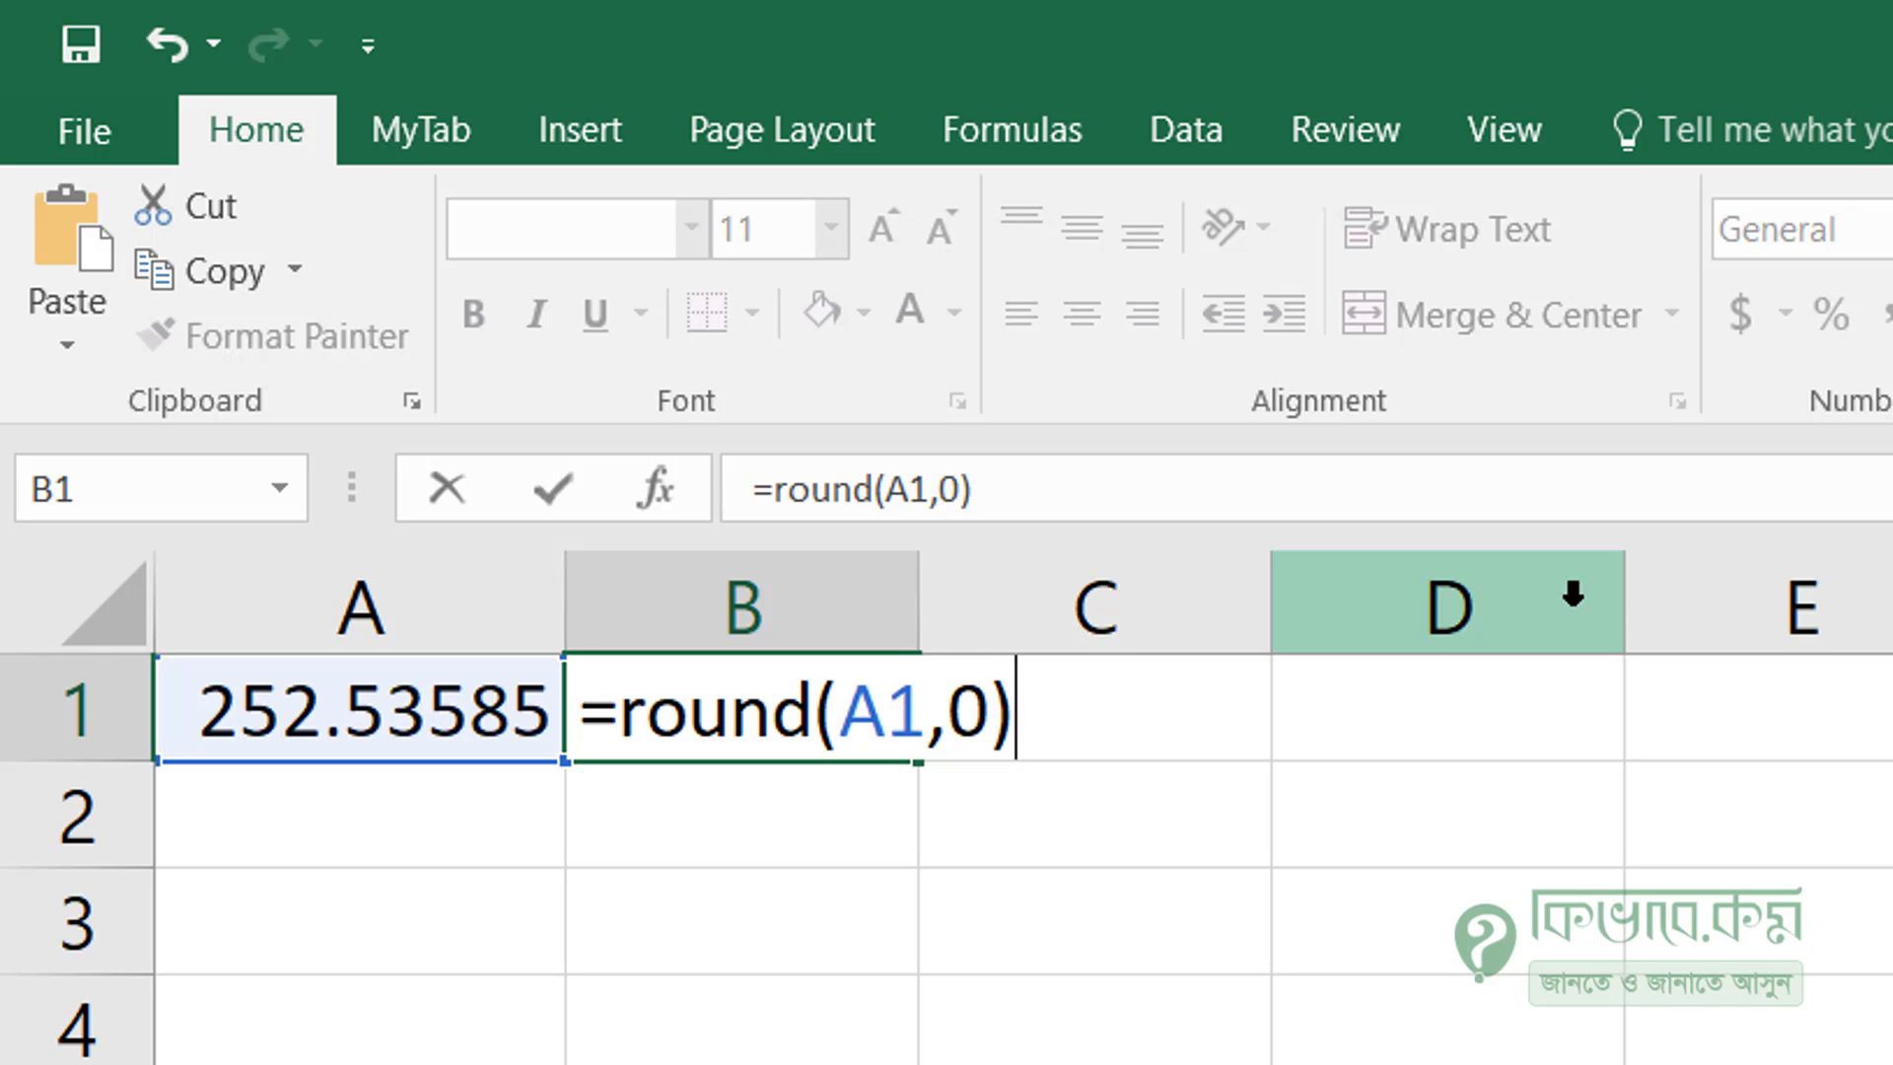
key("Return")
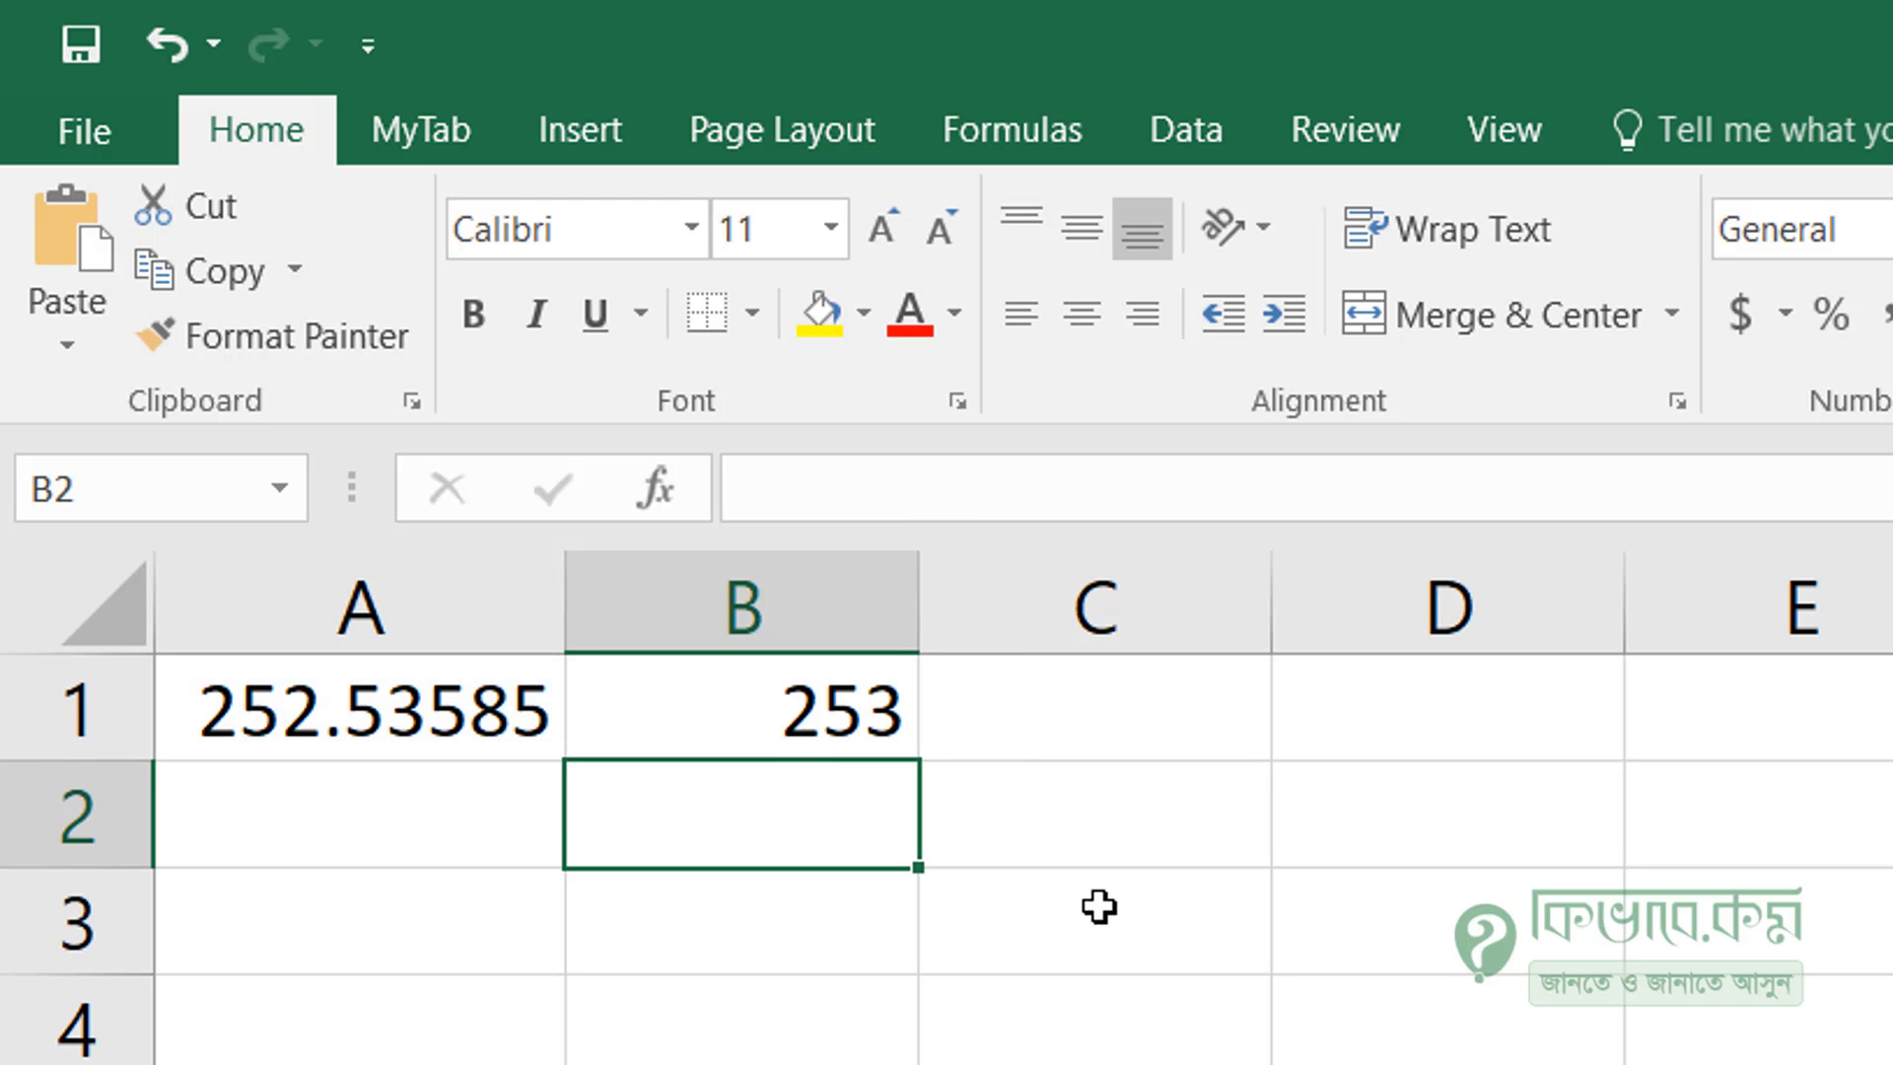
Change the first decimal digit of the number in cell A1 to 4, making it 252.43585
left_click(773, 737)
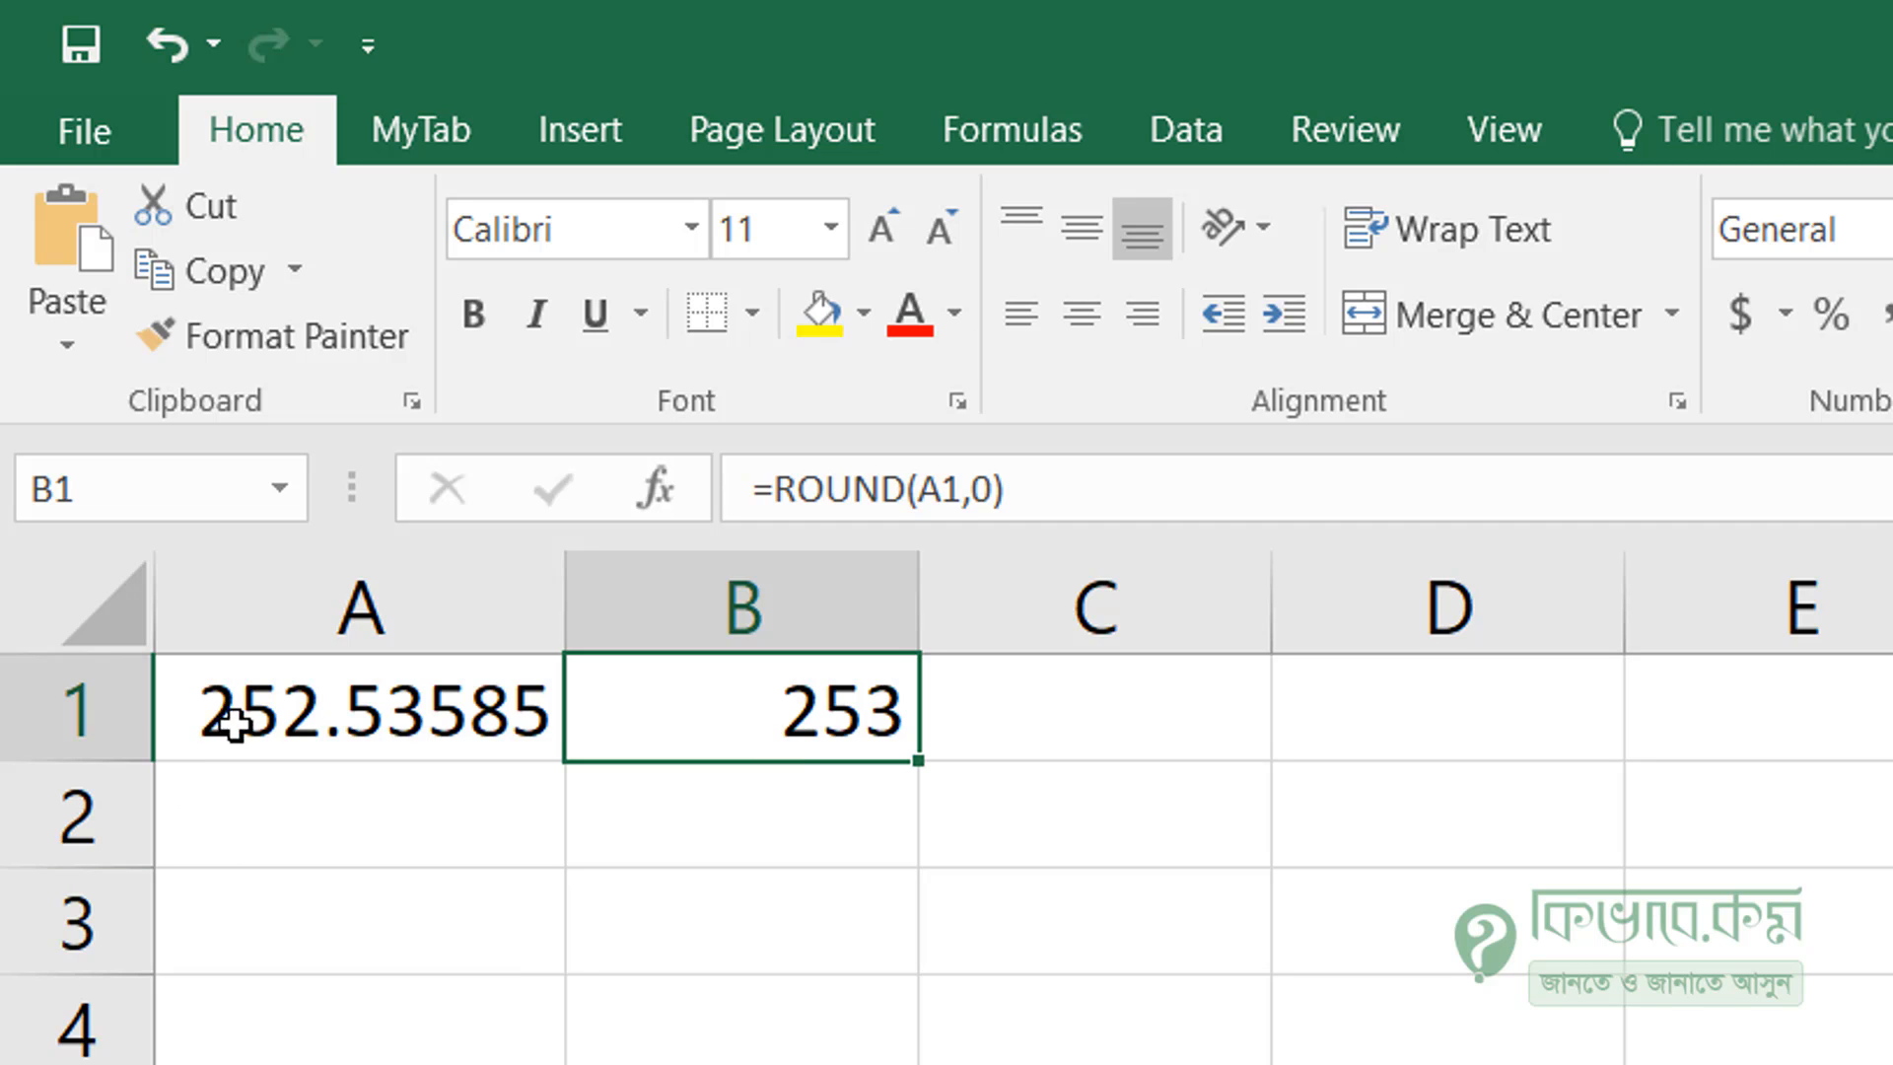
left_click(343, 718)
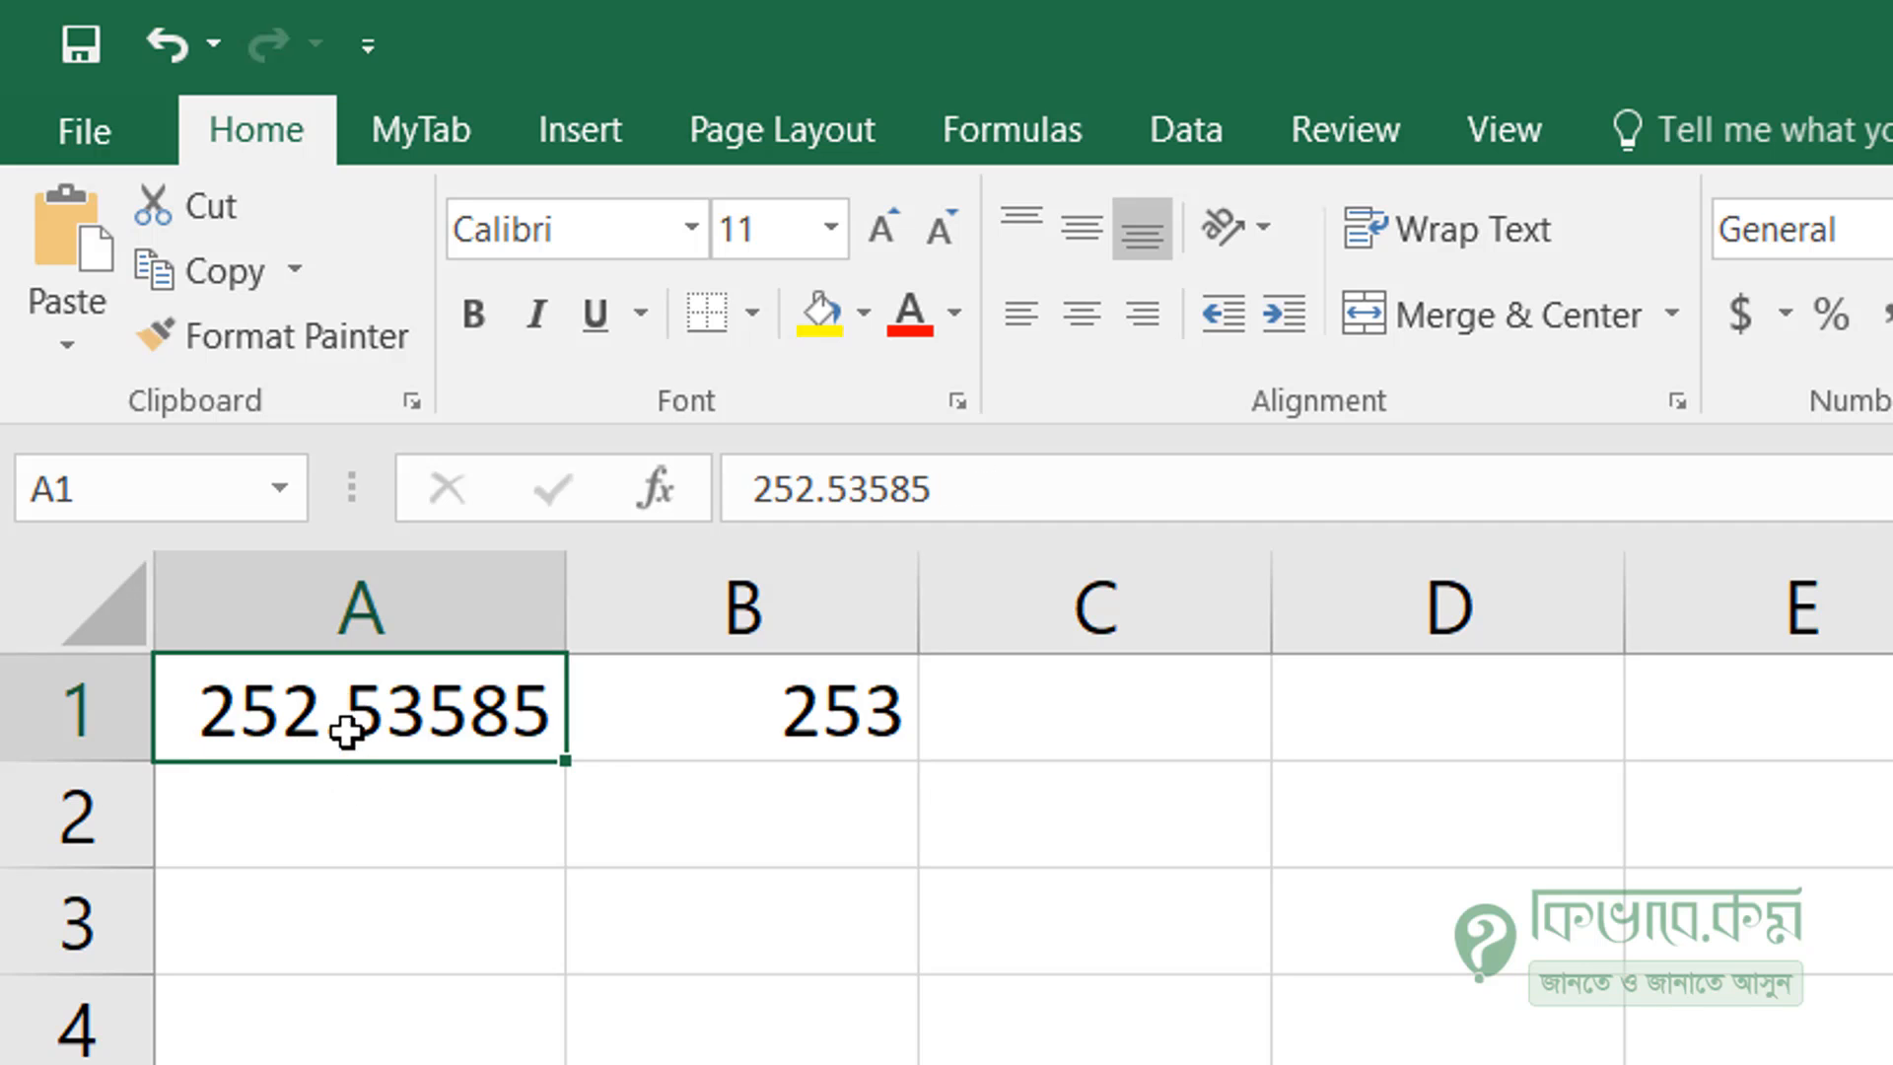
left_click(829, 488)
key("Delete")
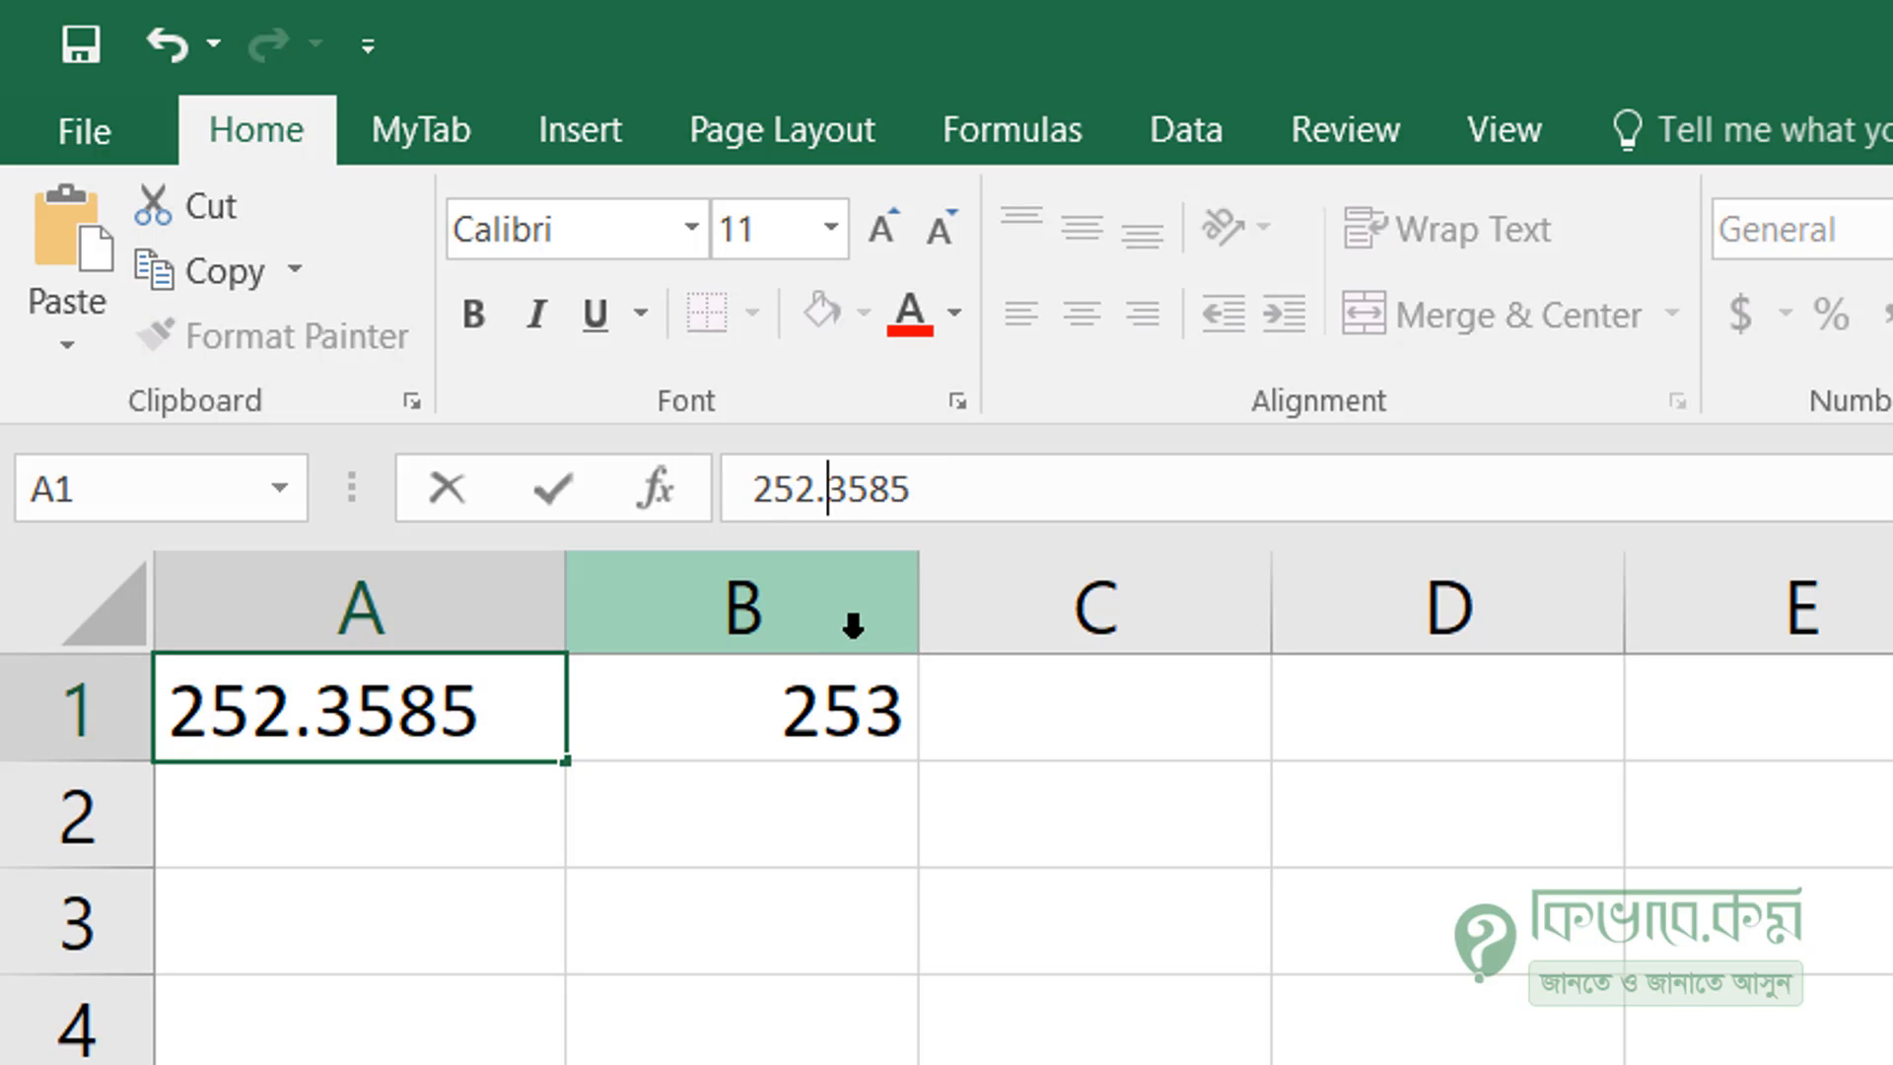
type("4")
key("Return")
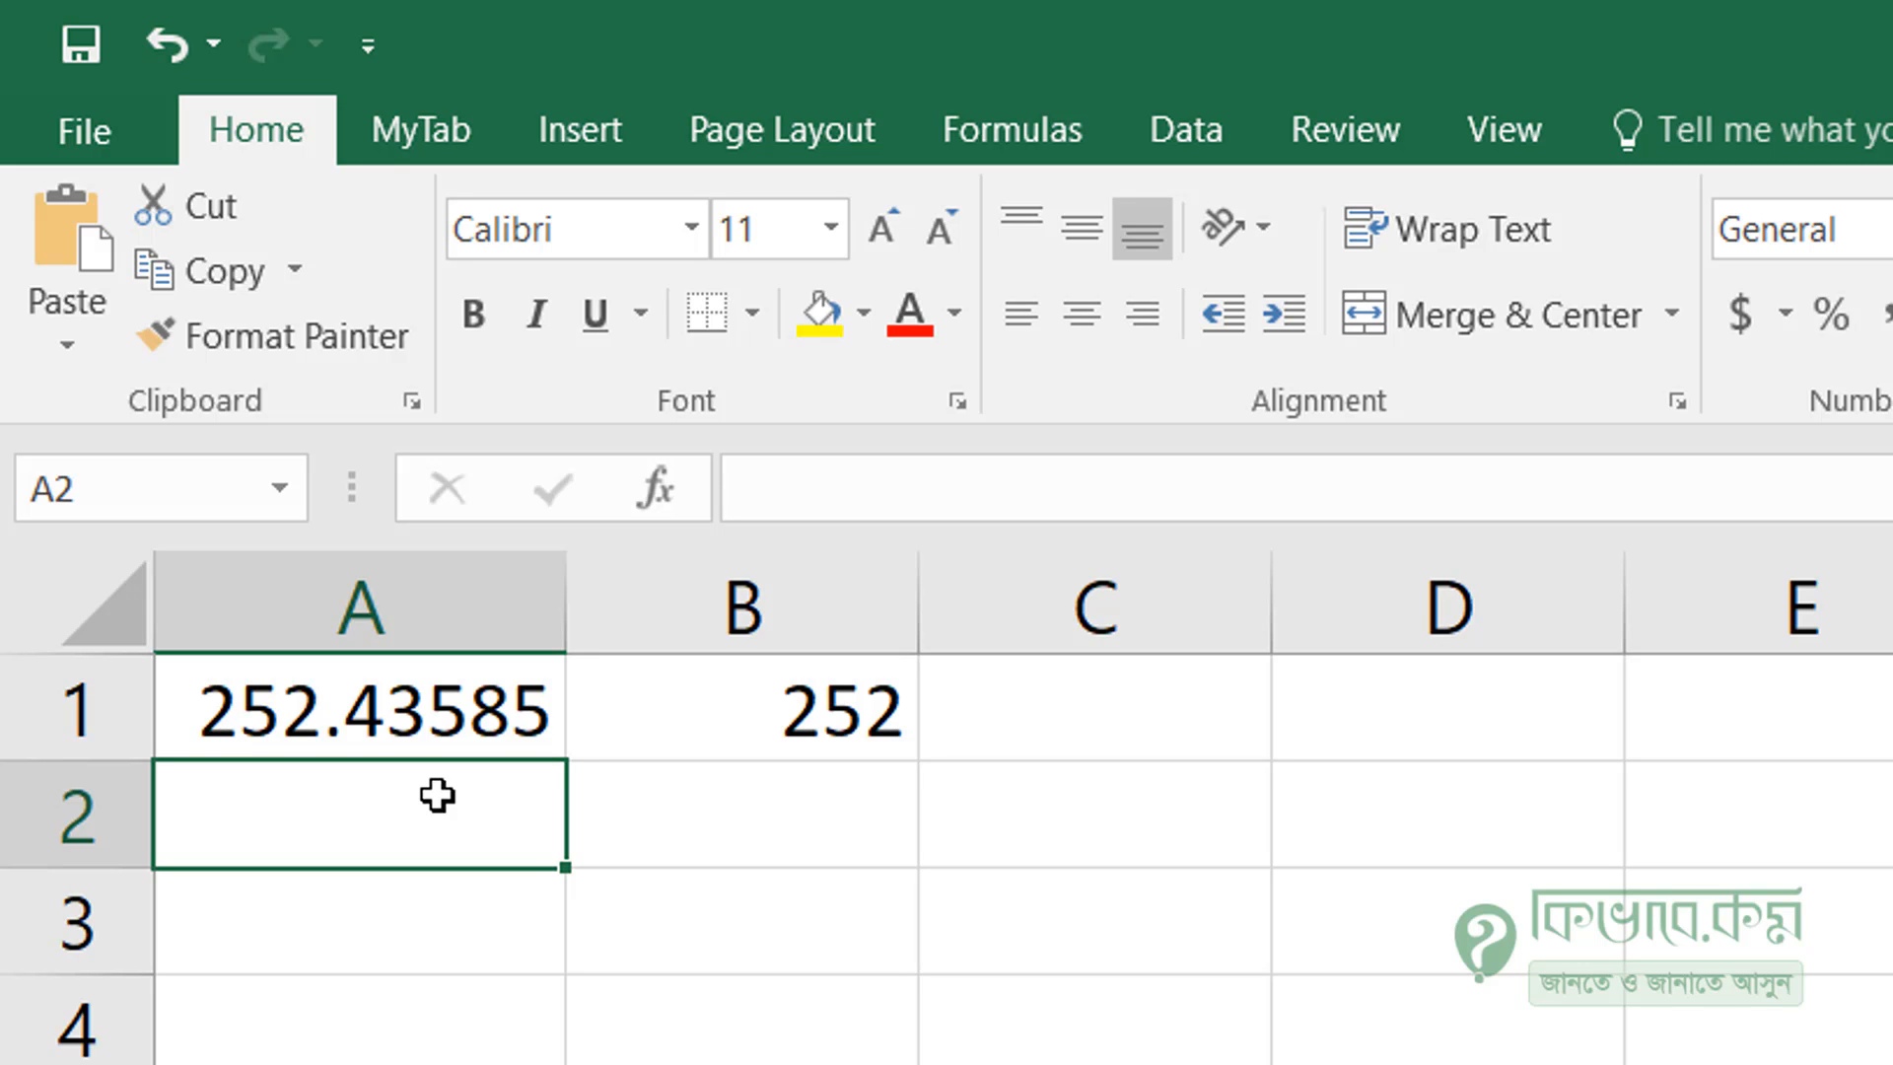
Edit the ROUND formula in B1 to round A1 to 1 decimal place
left_click(434, 712)
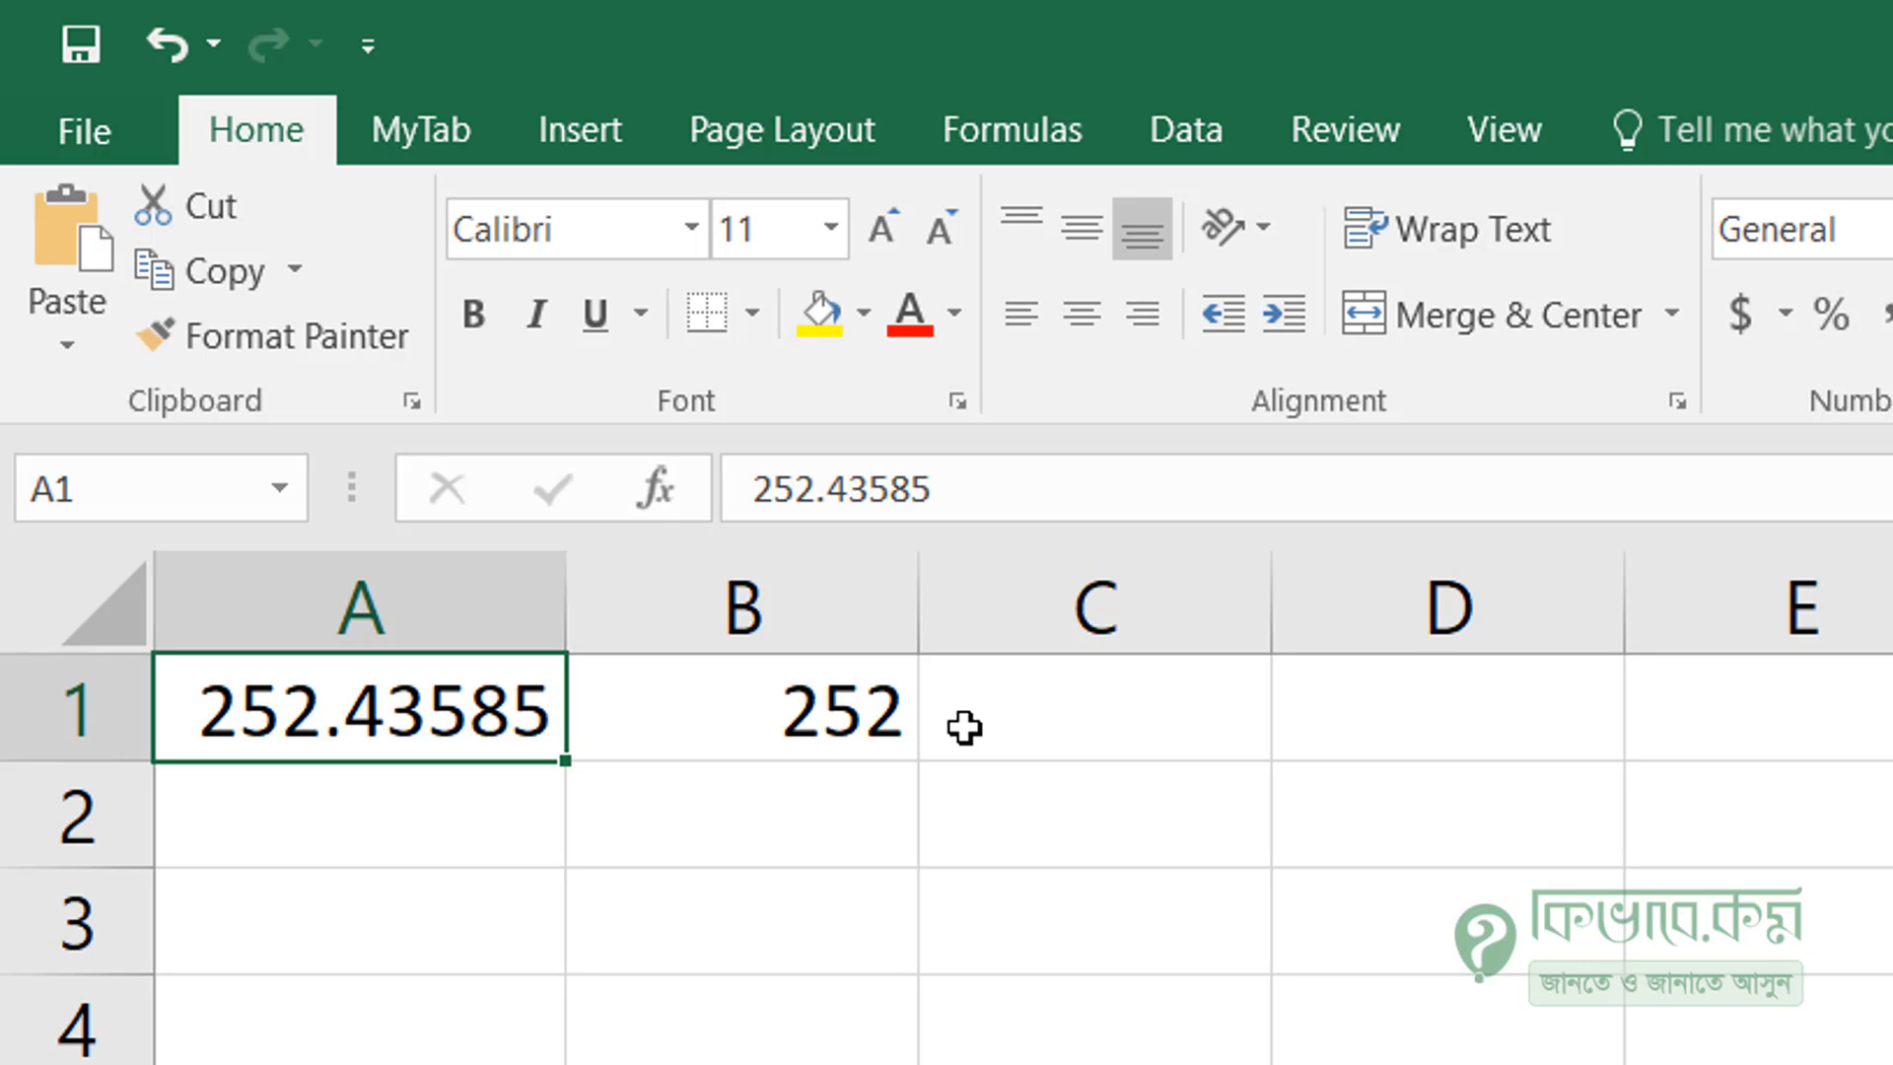
left_click(752, 710)
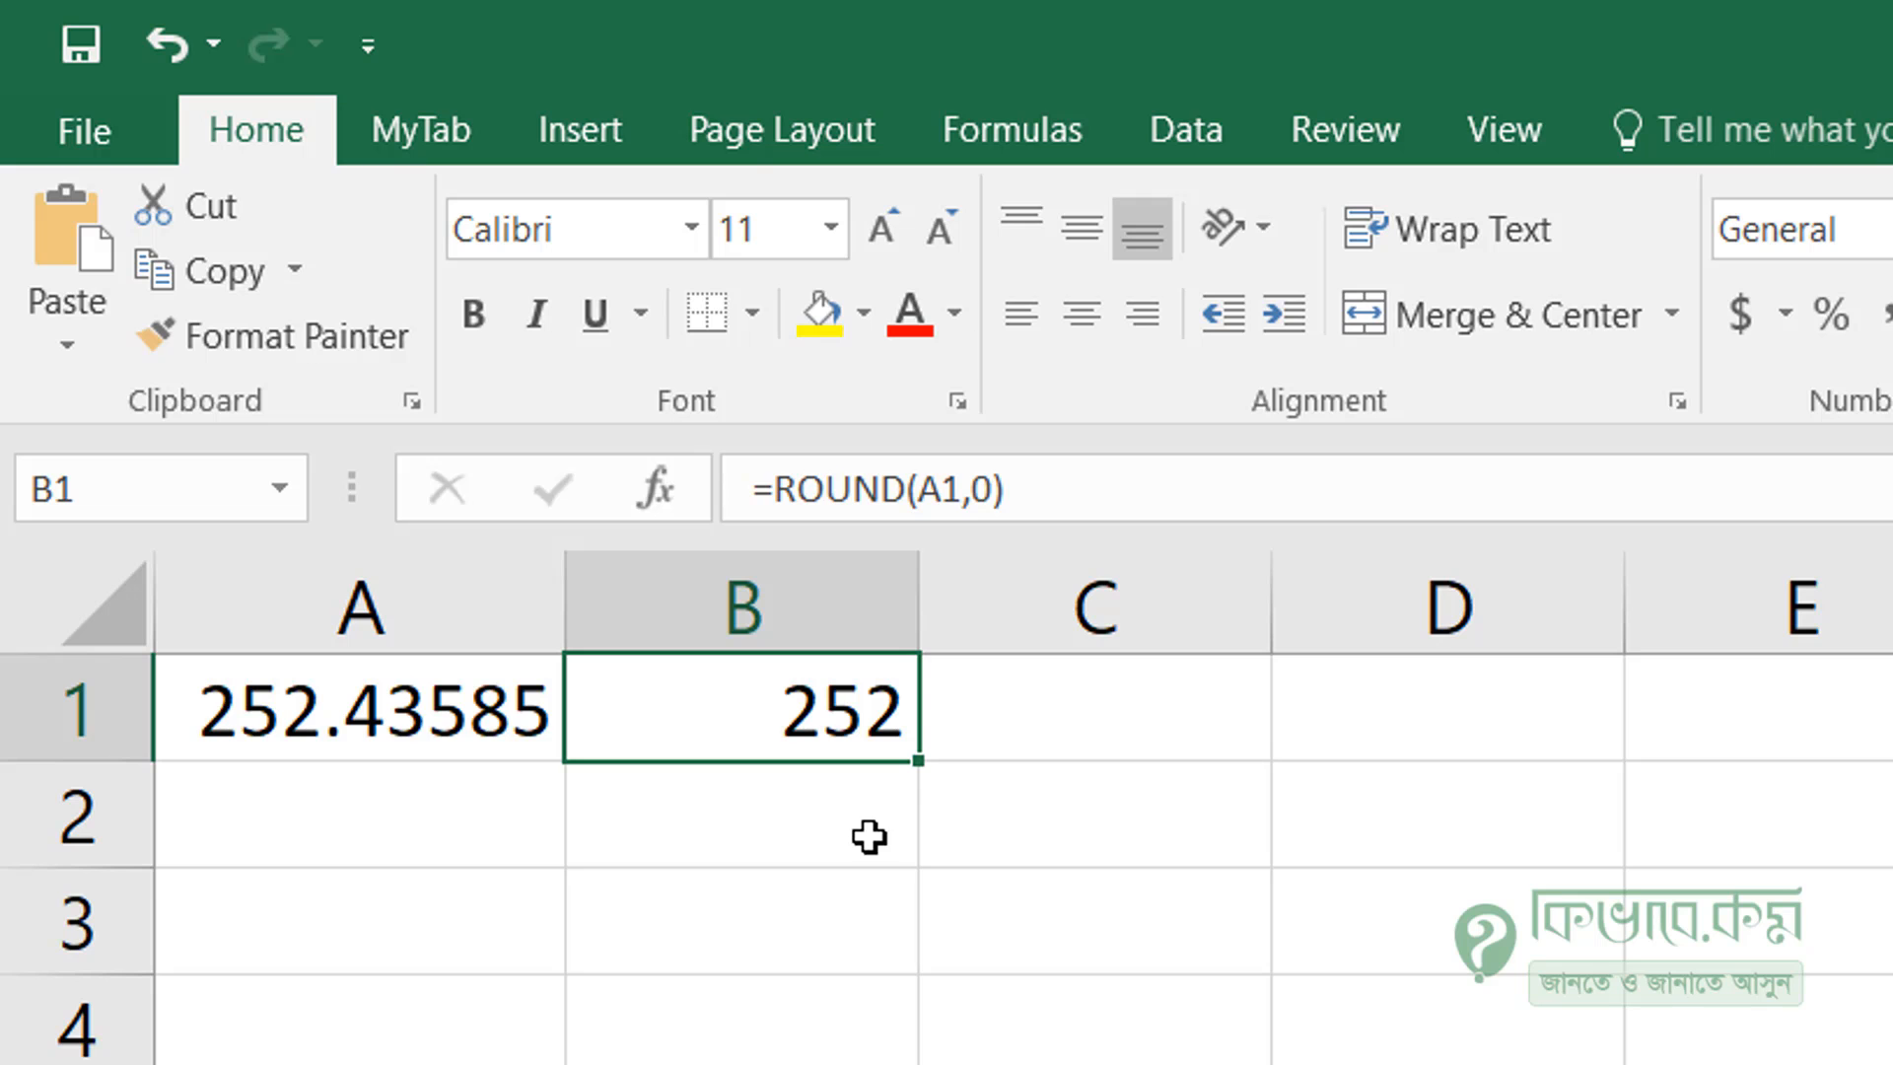
left_click(990, 490)
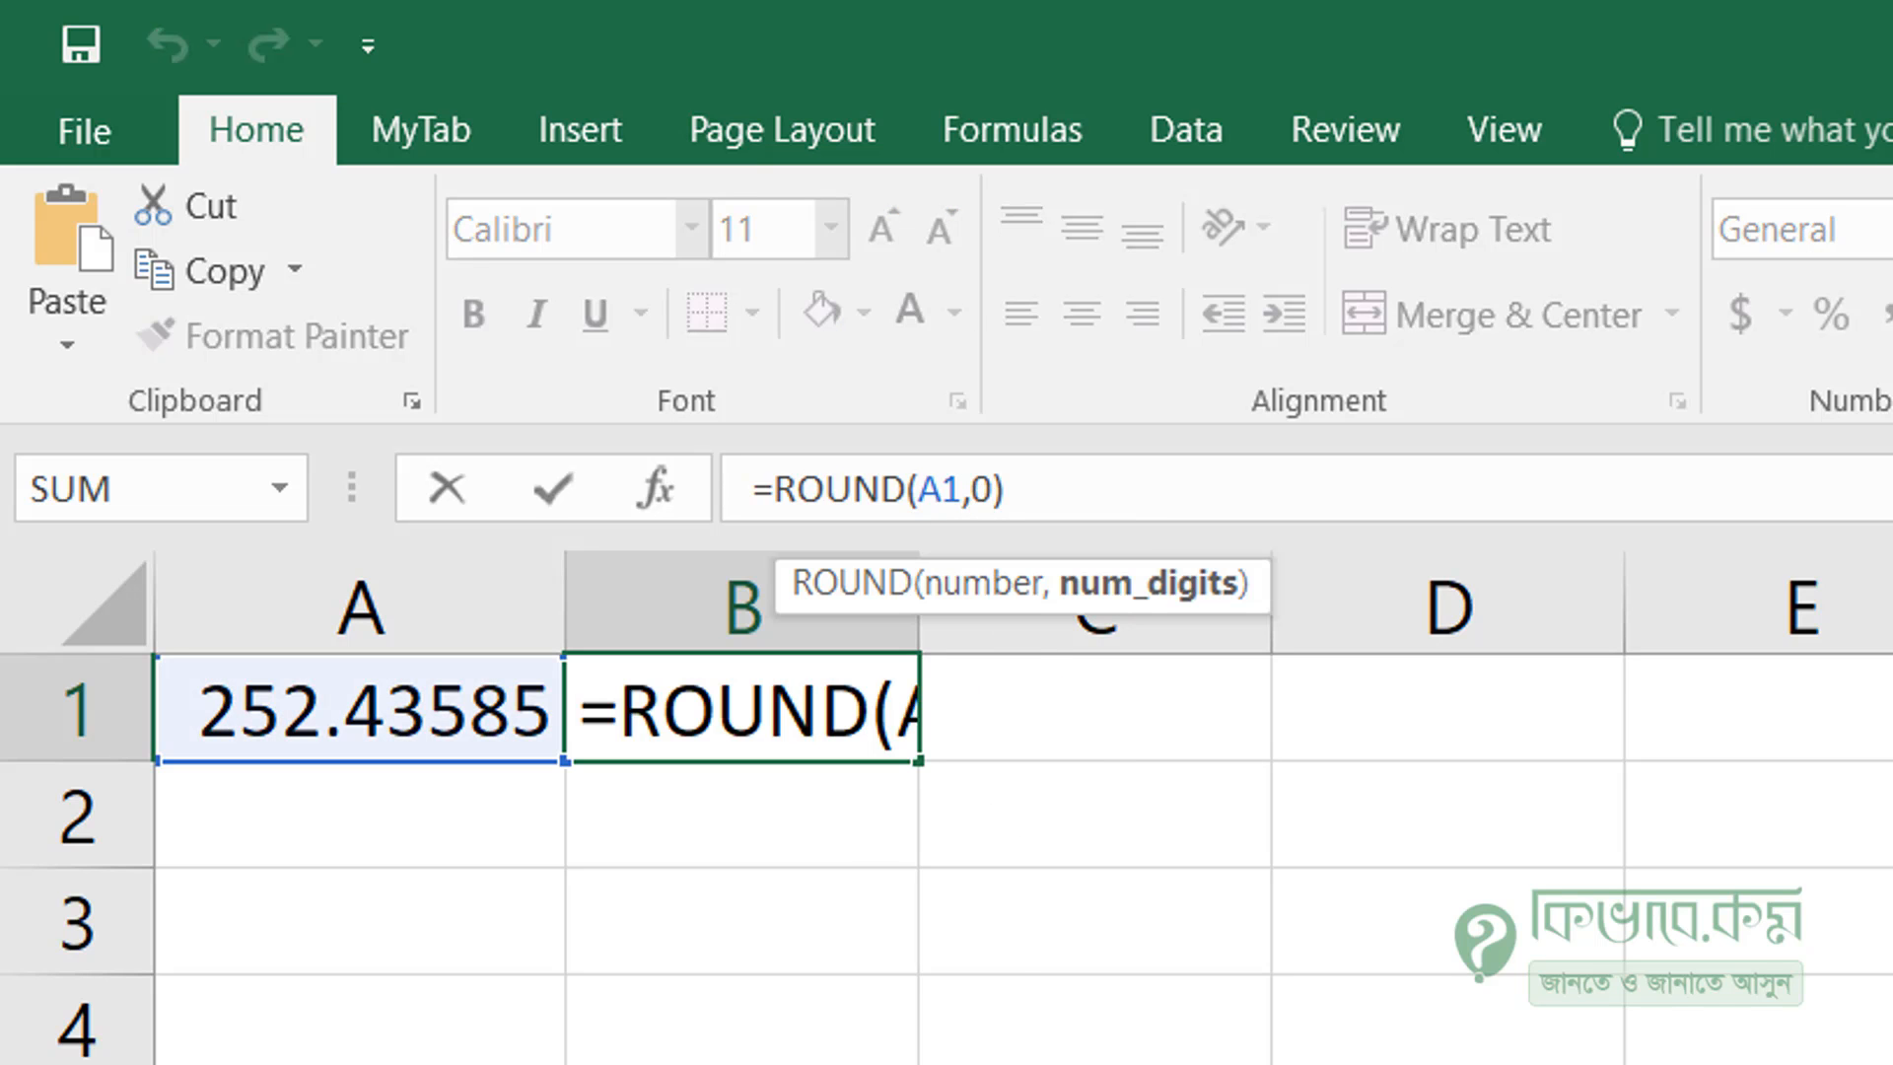
left_click(1148, 583)
type("1")
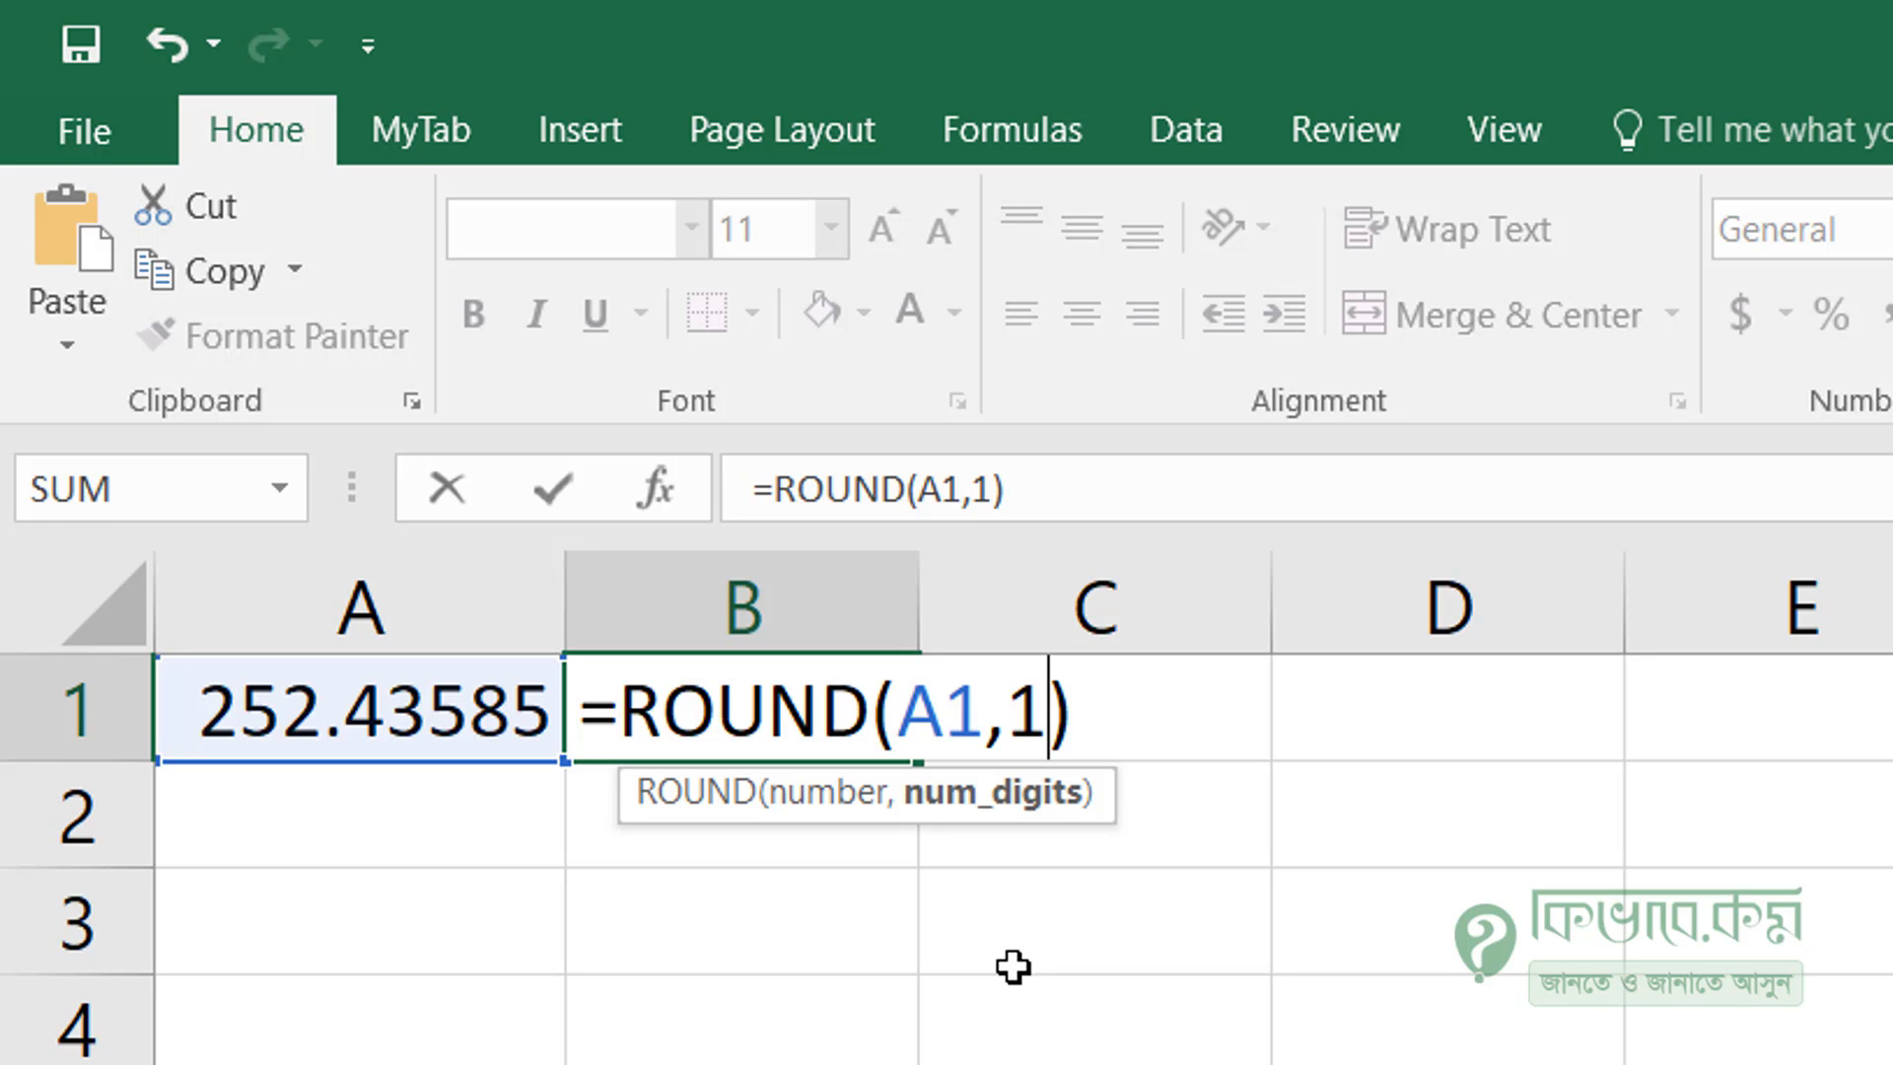
key("Return")
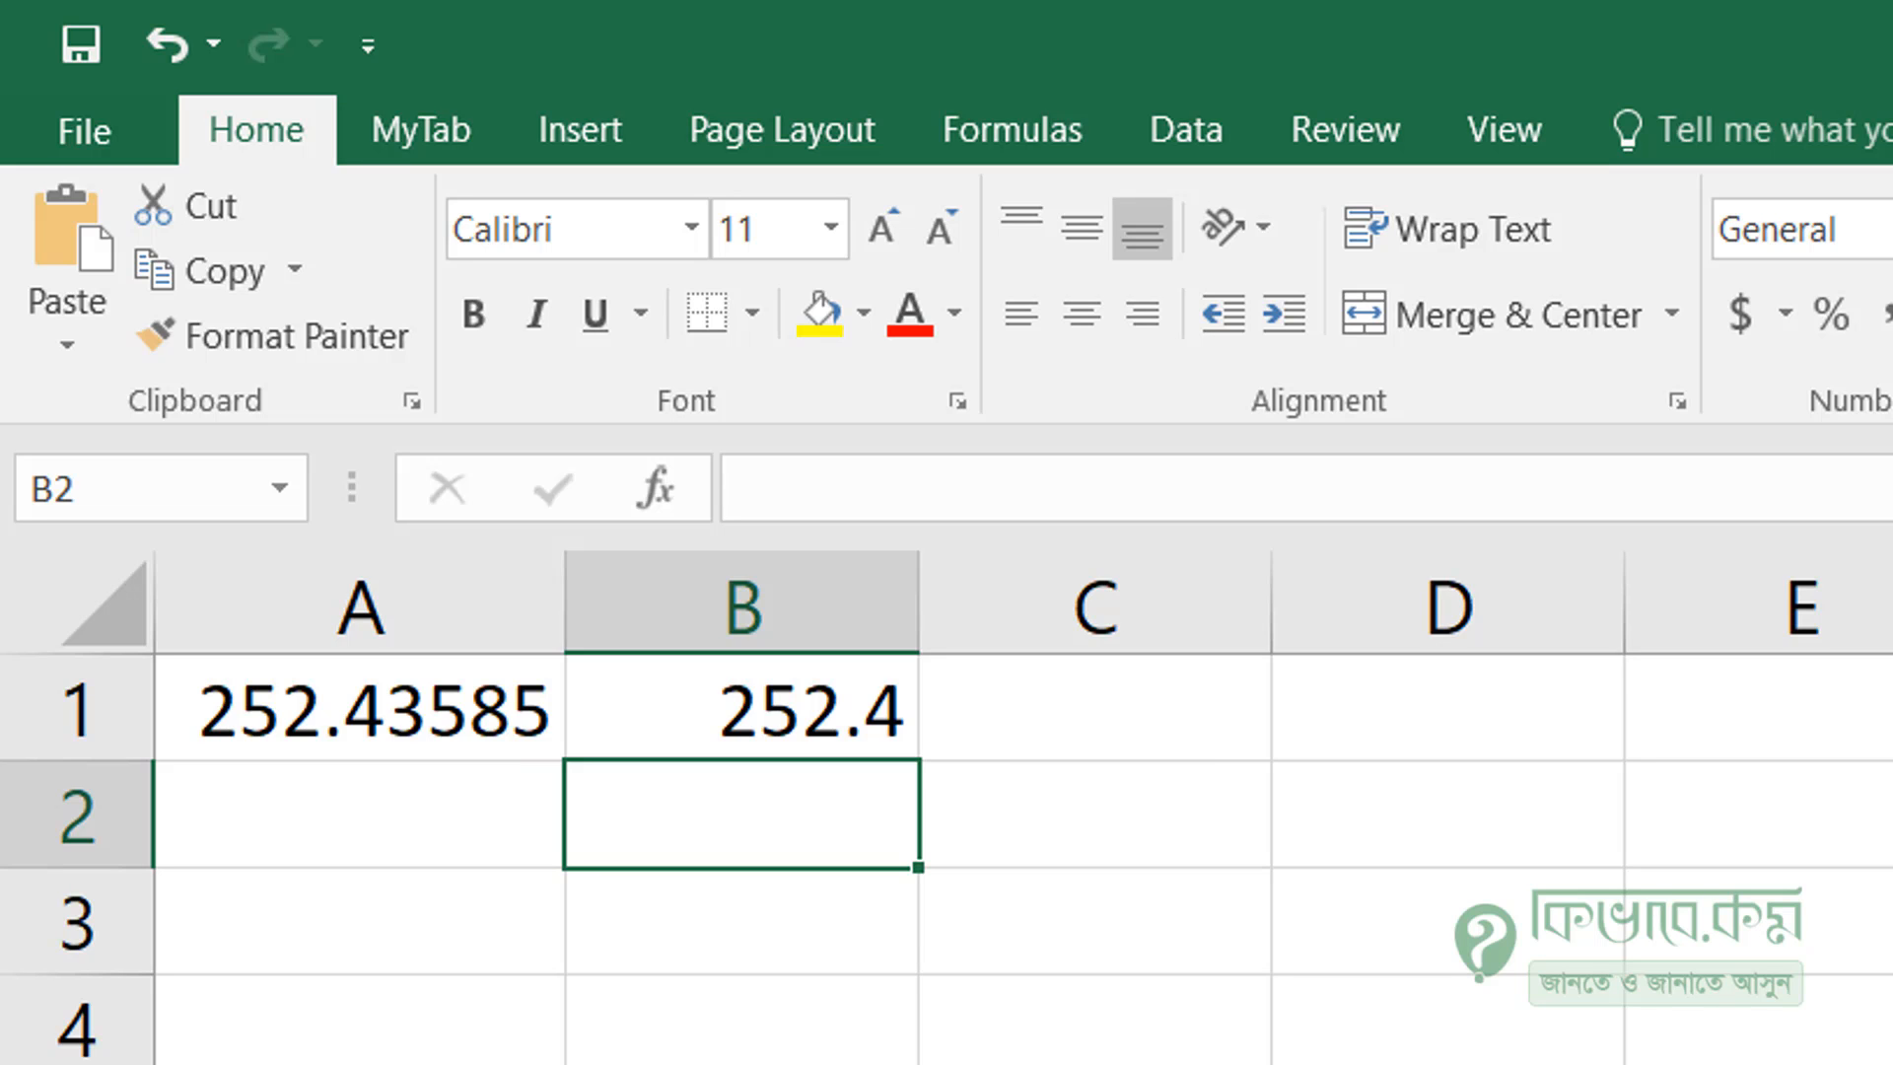
Change the second decimal digit of the number in cell A1 to 5, making it 252.45585
double_click(762, 722)
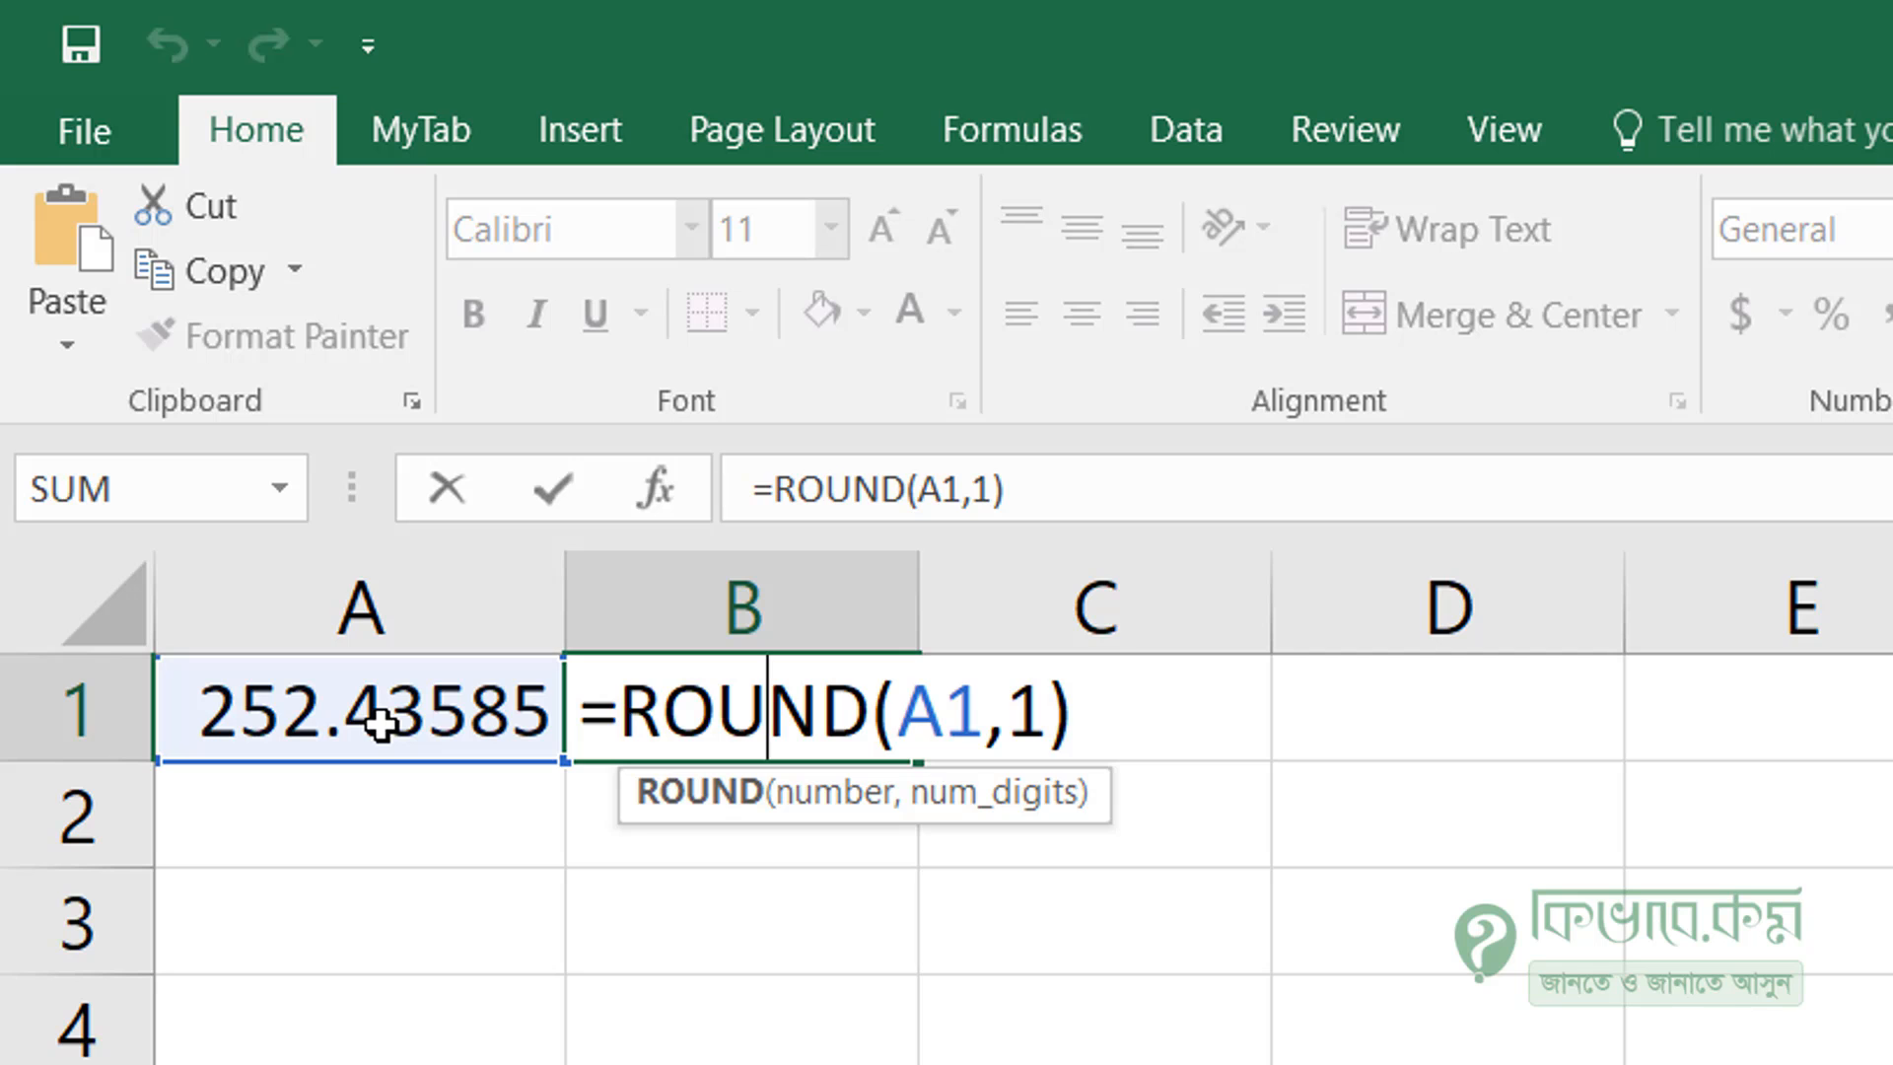
key("Return")
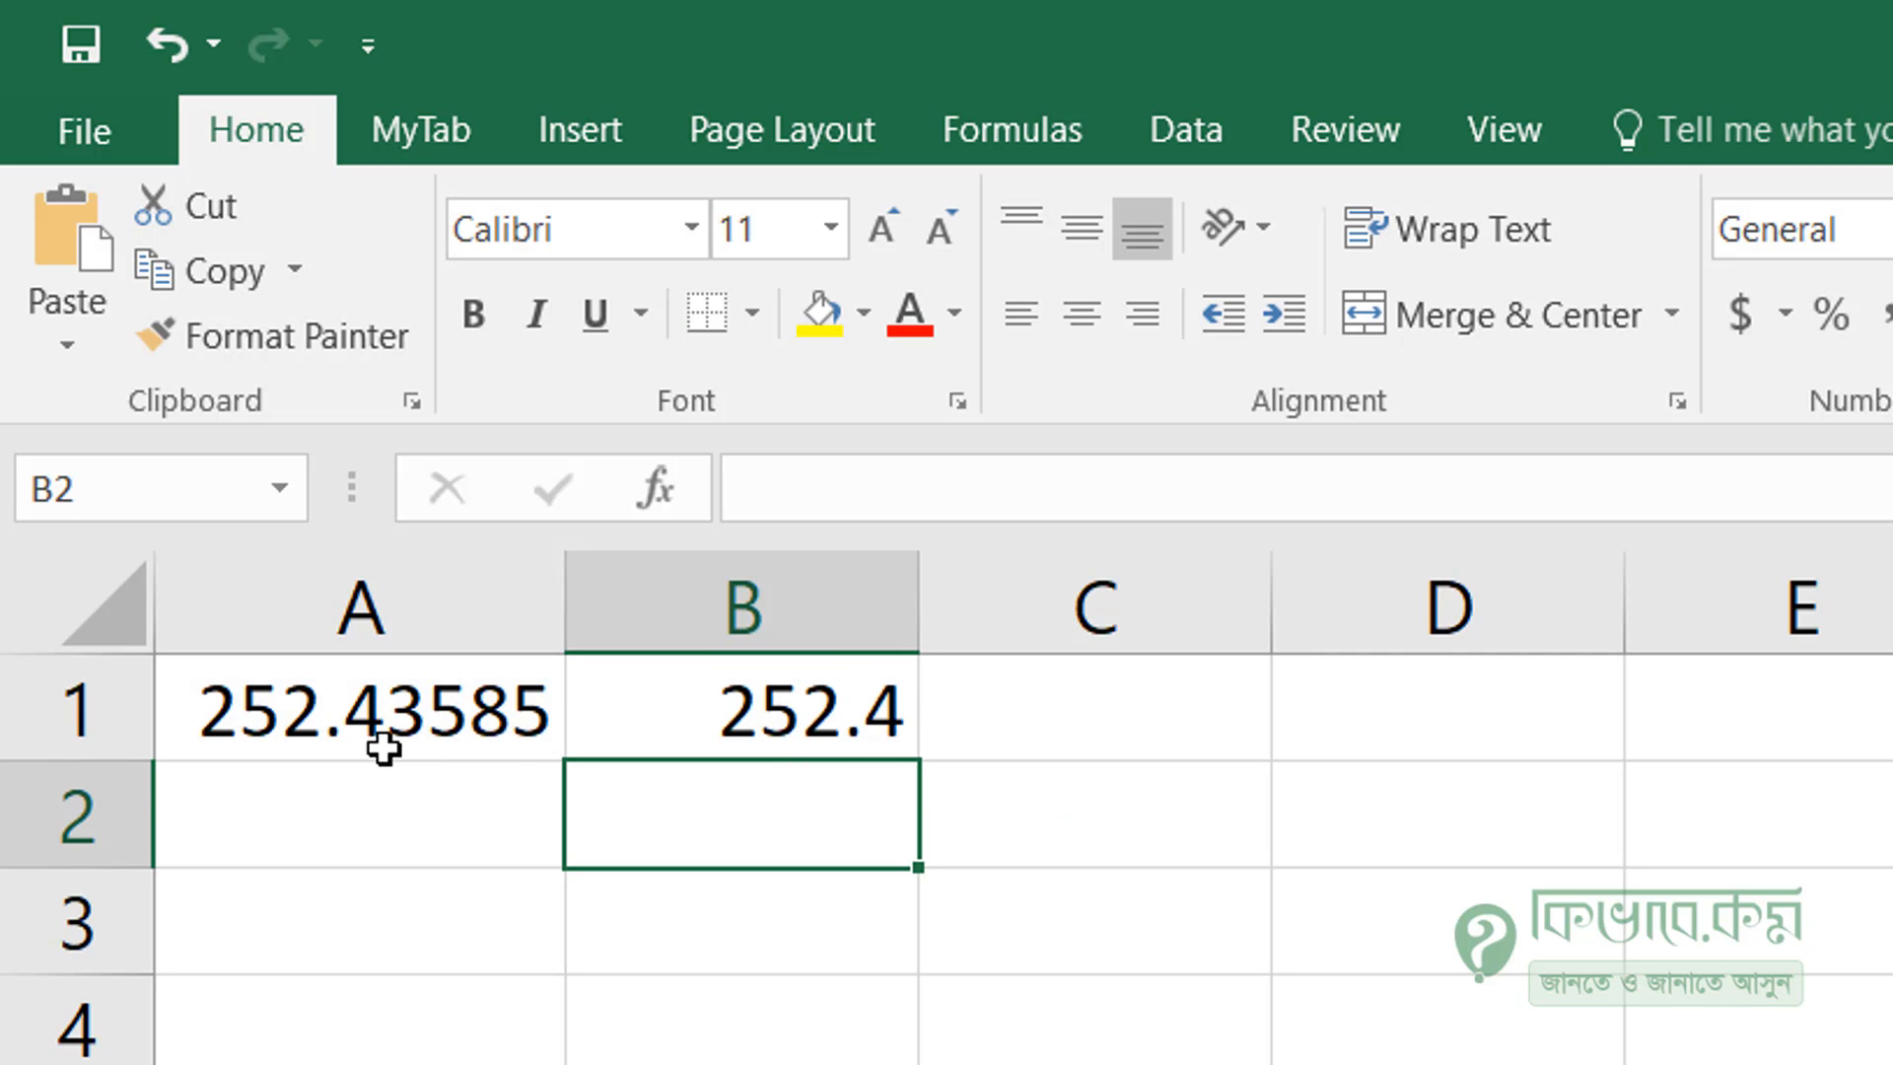
double_click(429, 710)
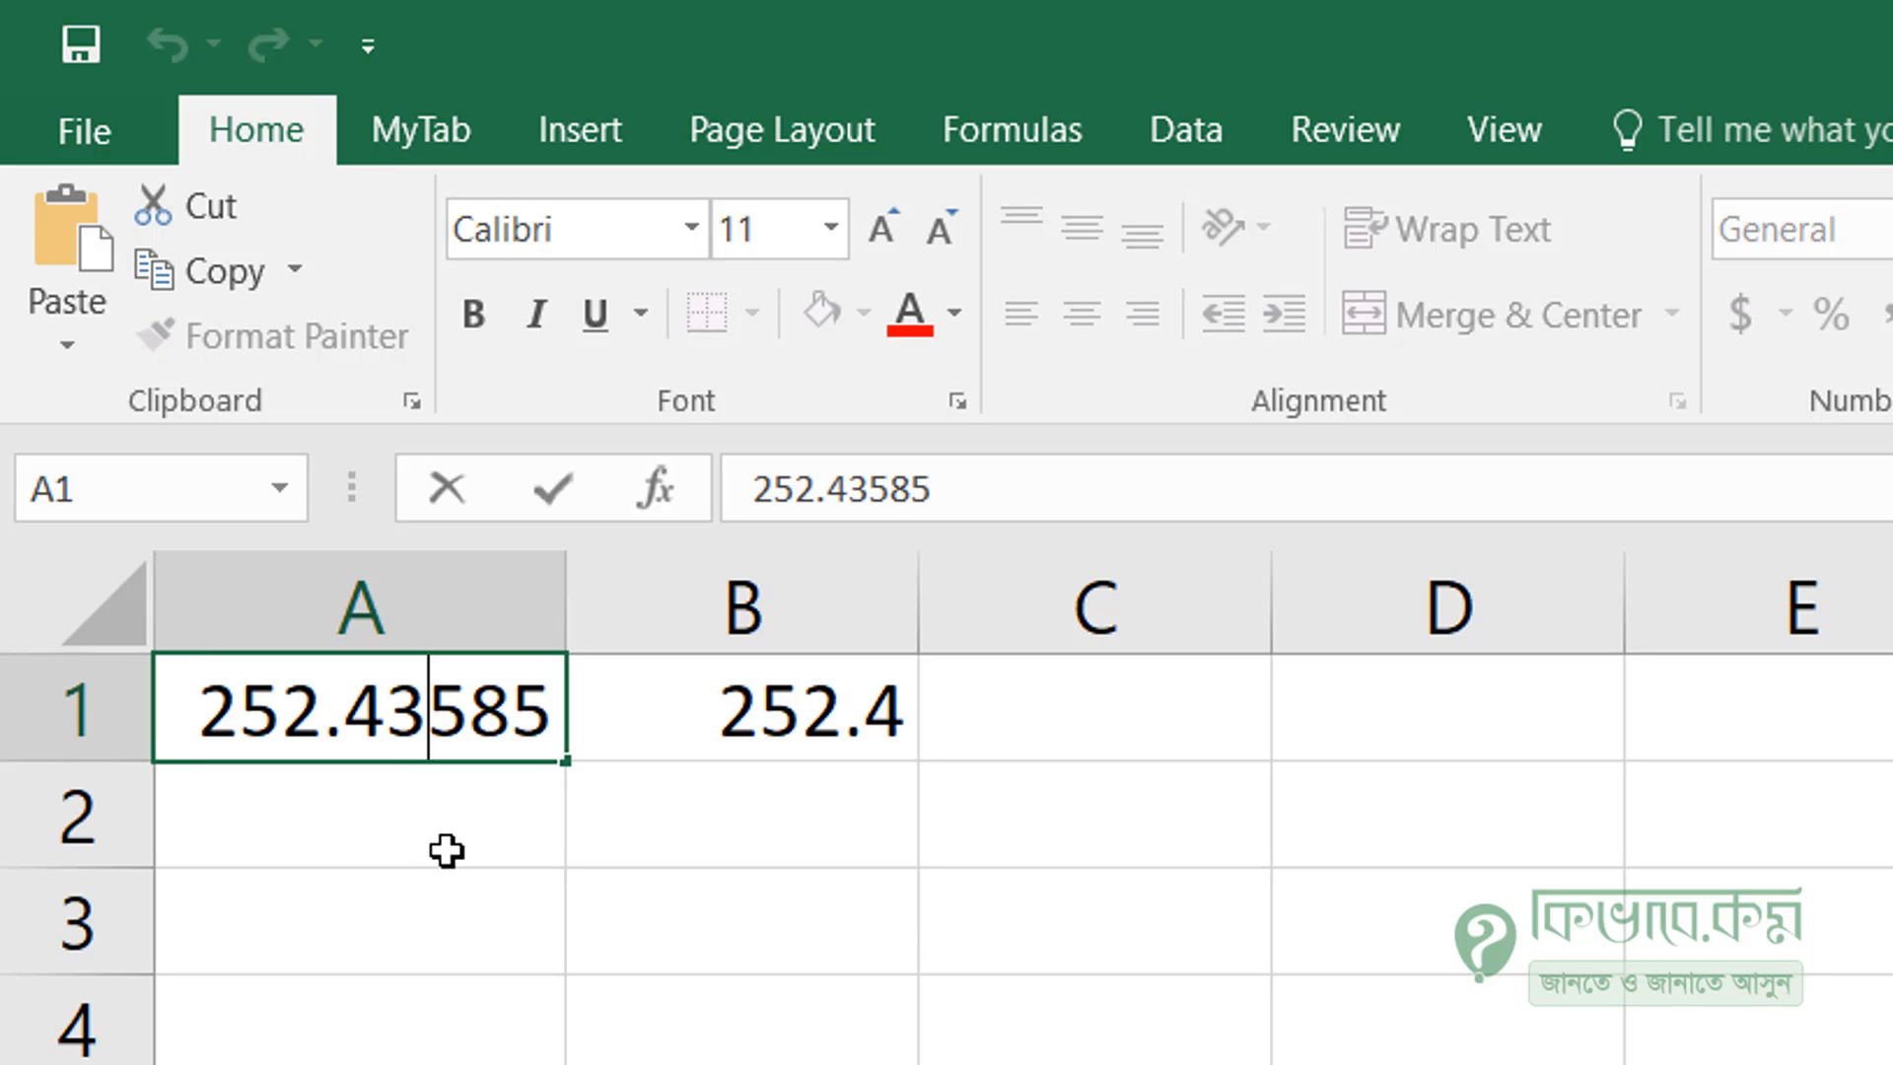
key("BackSpace")
type("5")
key("Return")
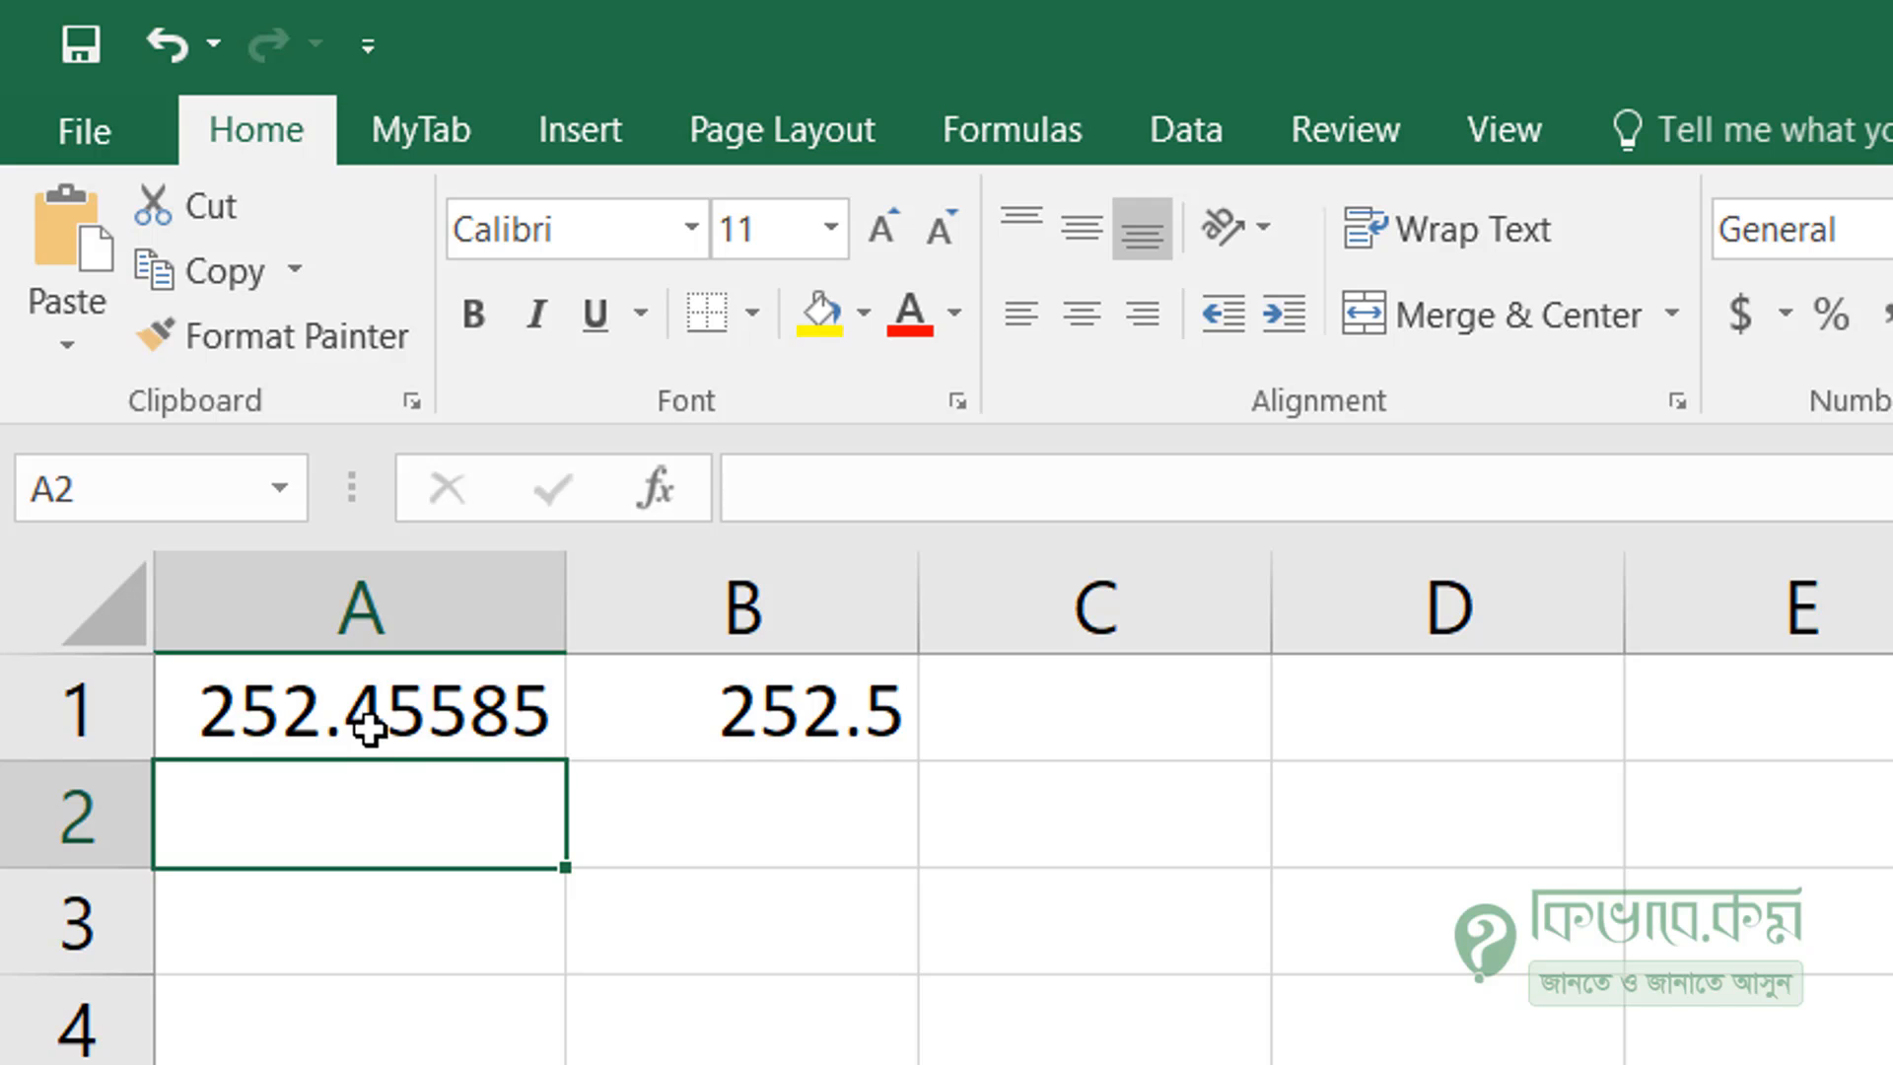
Set the number of digits in B1's ROUND formula to 2
double_click(642, 678)
left_click(985, 489)
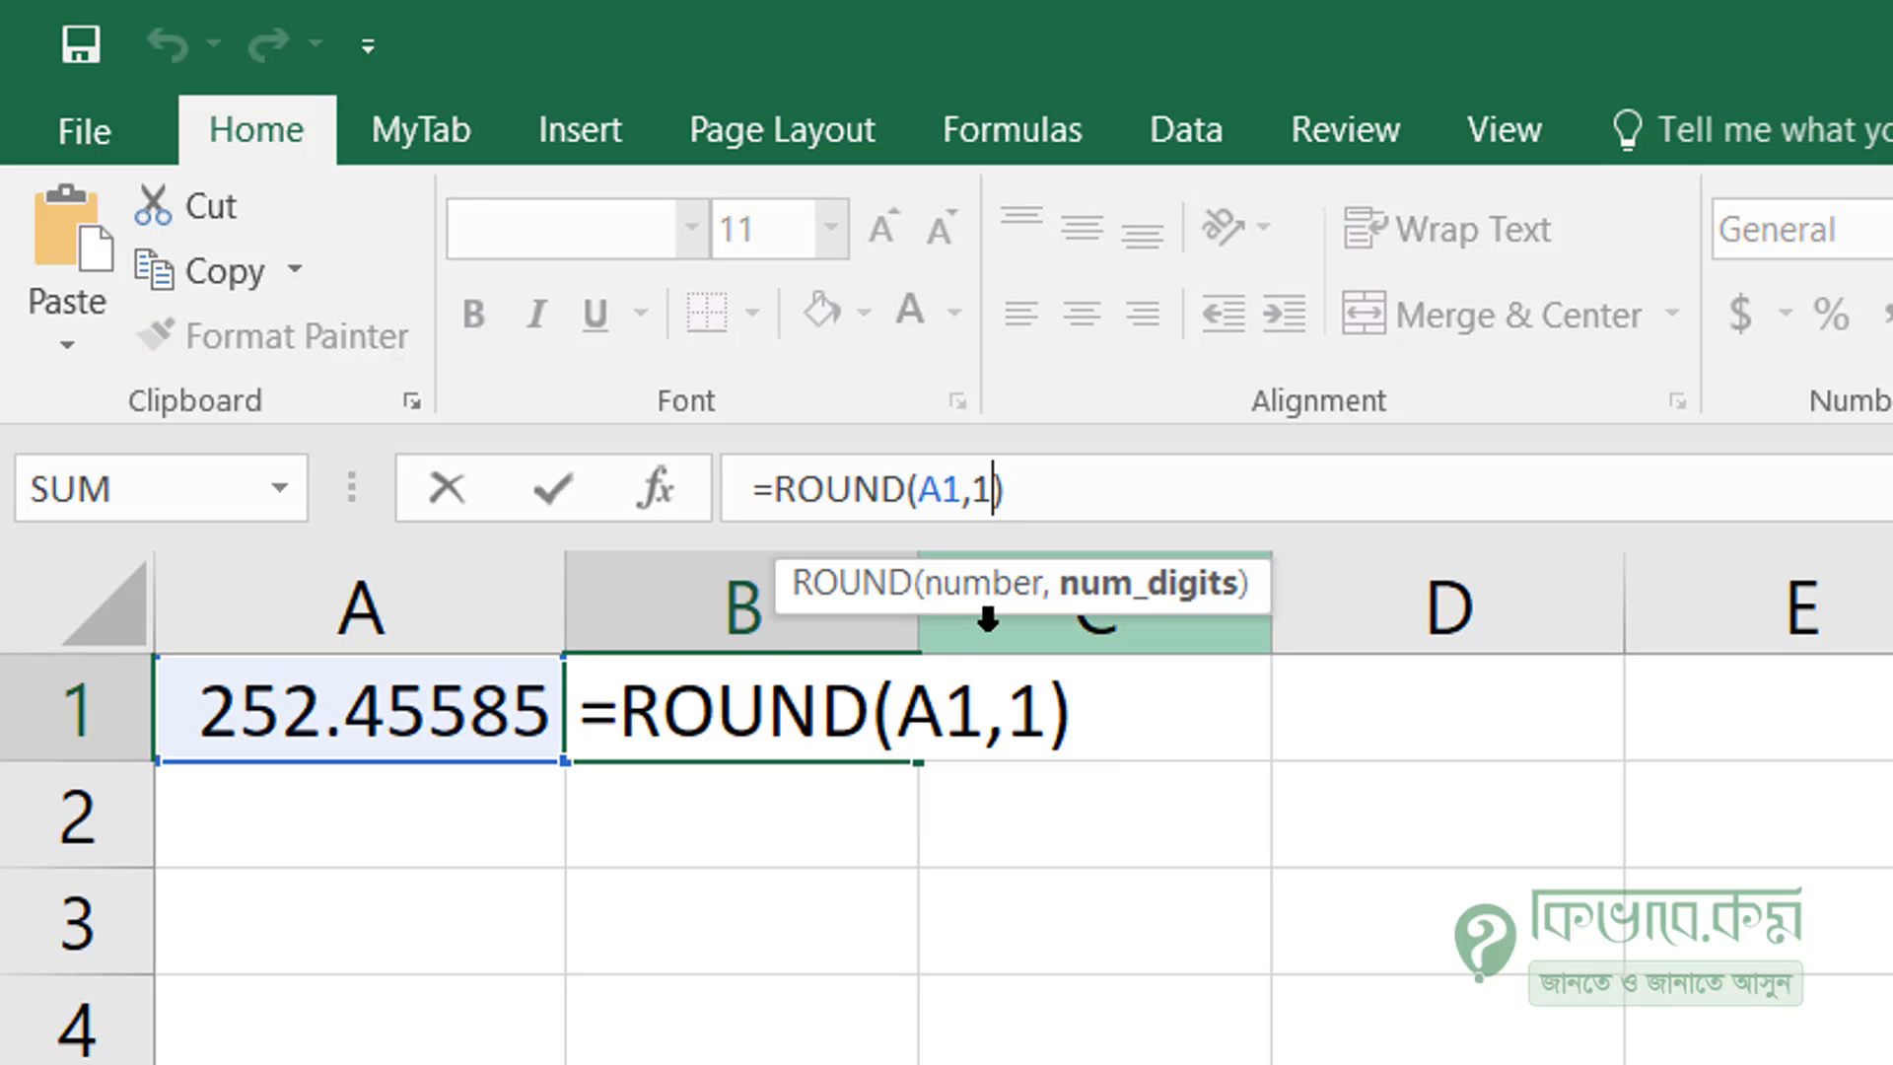
key("BackSpace")
type("2")
key("Return")
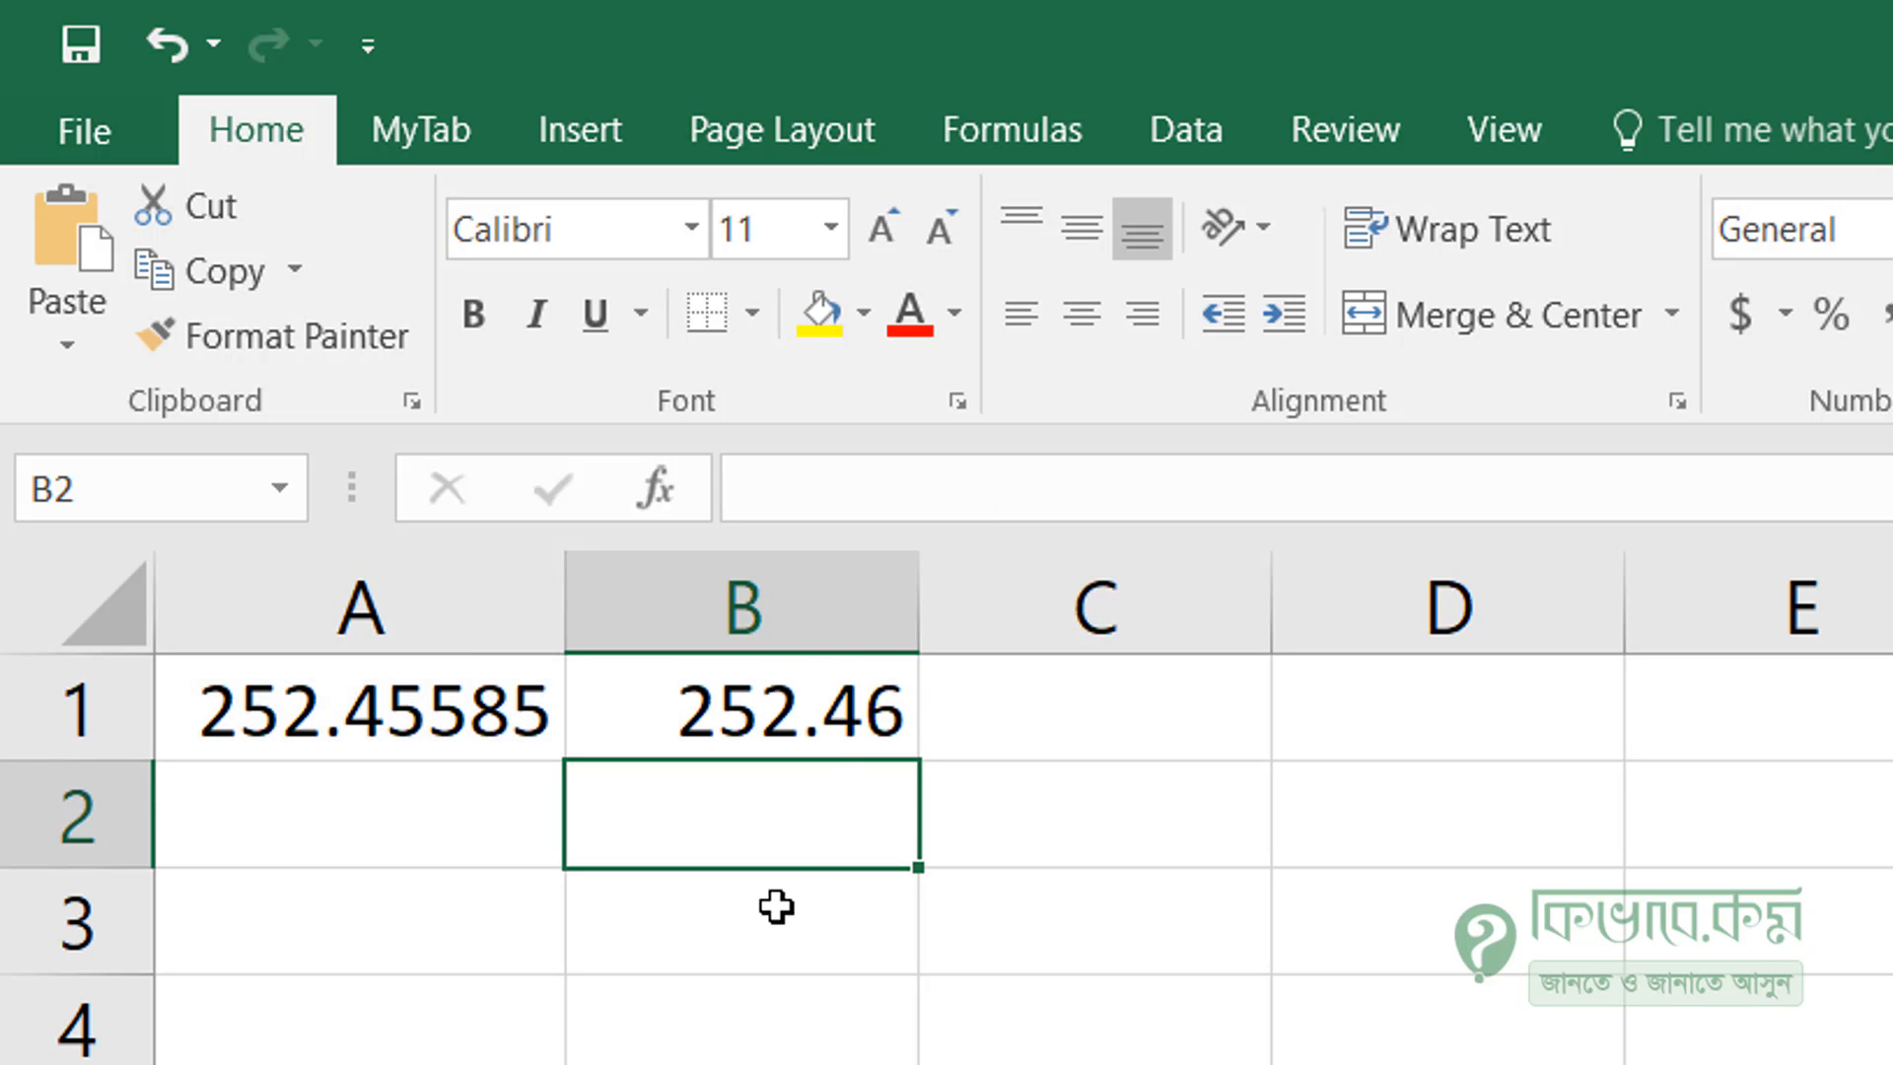
Set the number of digits in B1's ROUND formula to 4 and widen column B
double_click(848, 707)
left_click(986, 489)
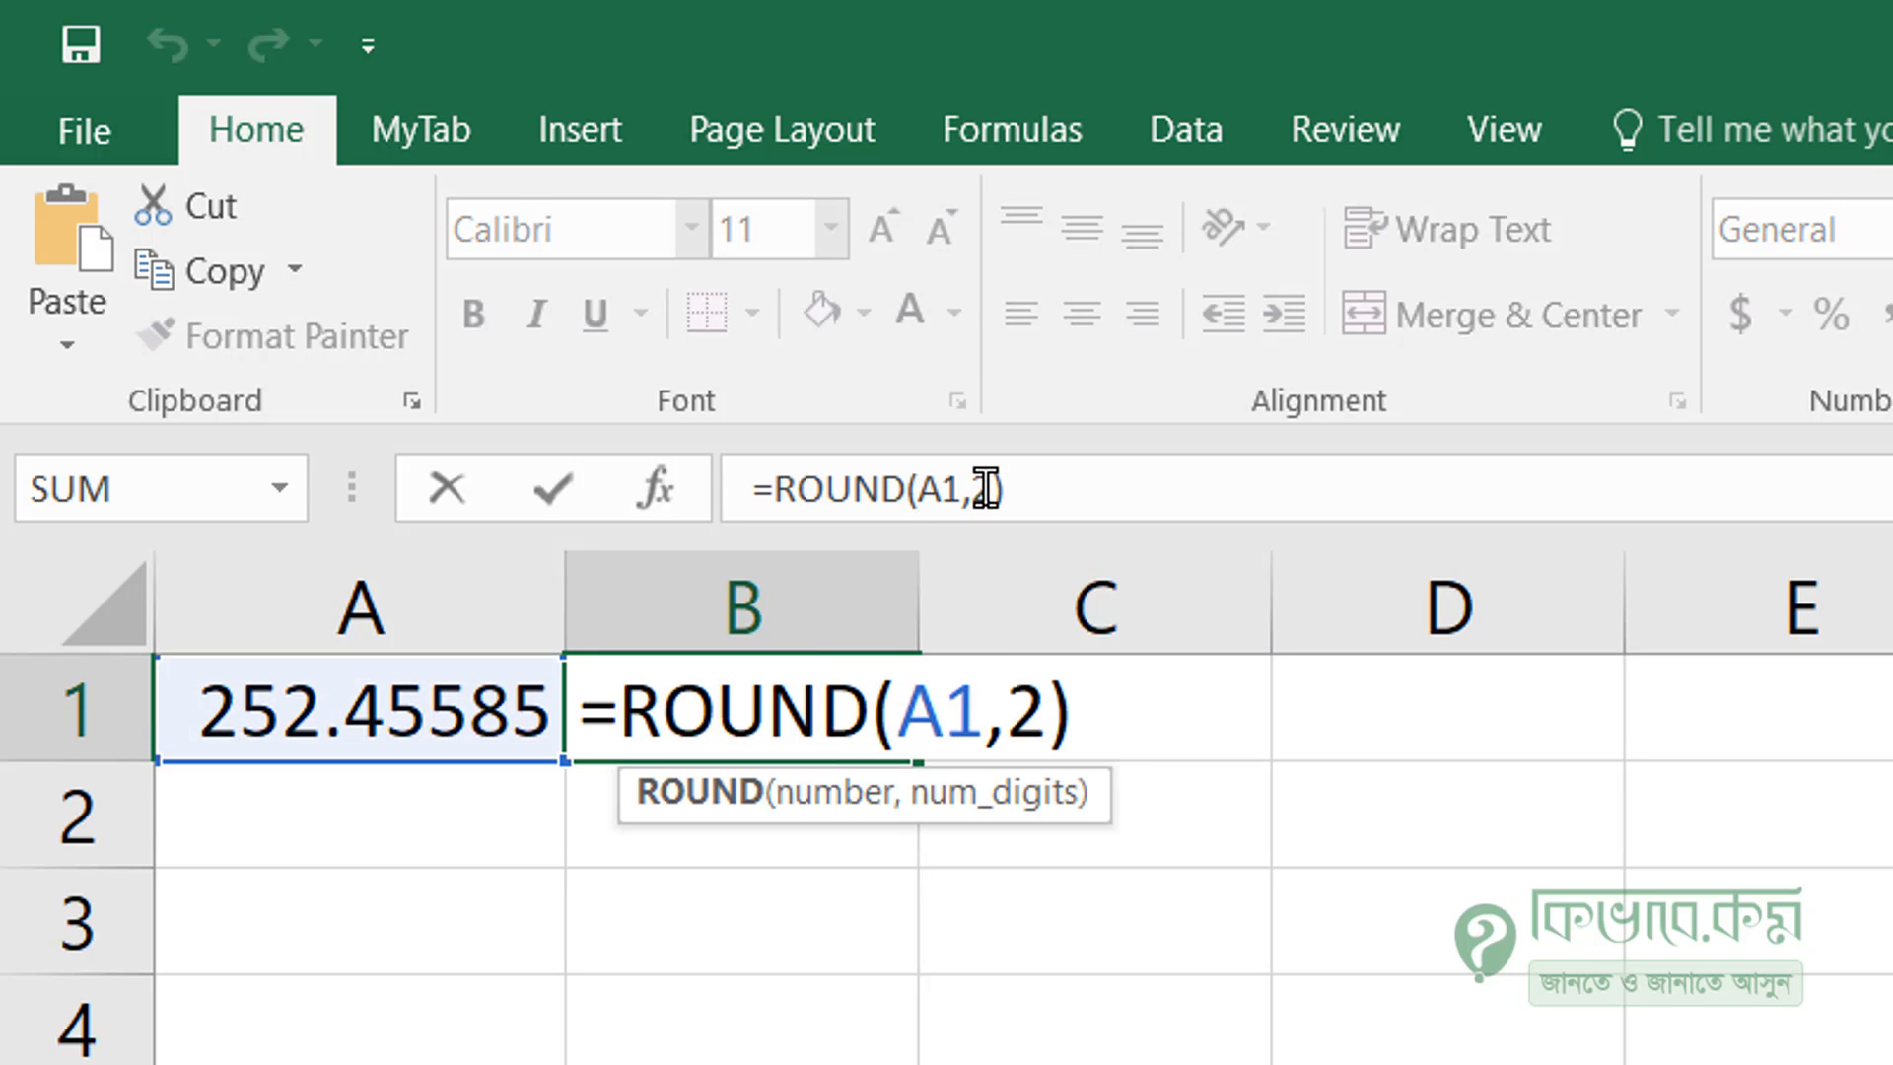
key("BackSpace")
type("4")
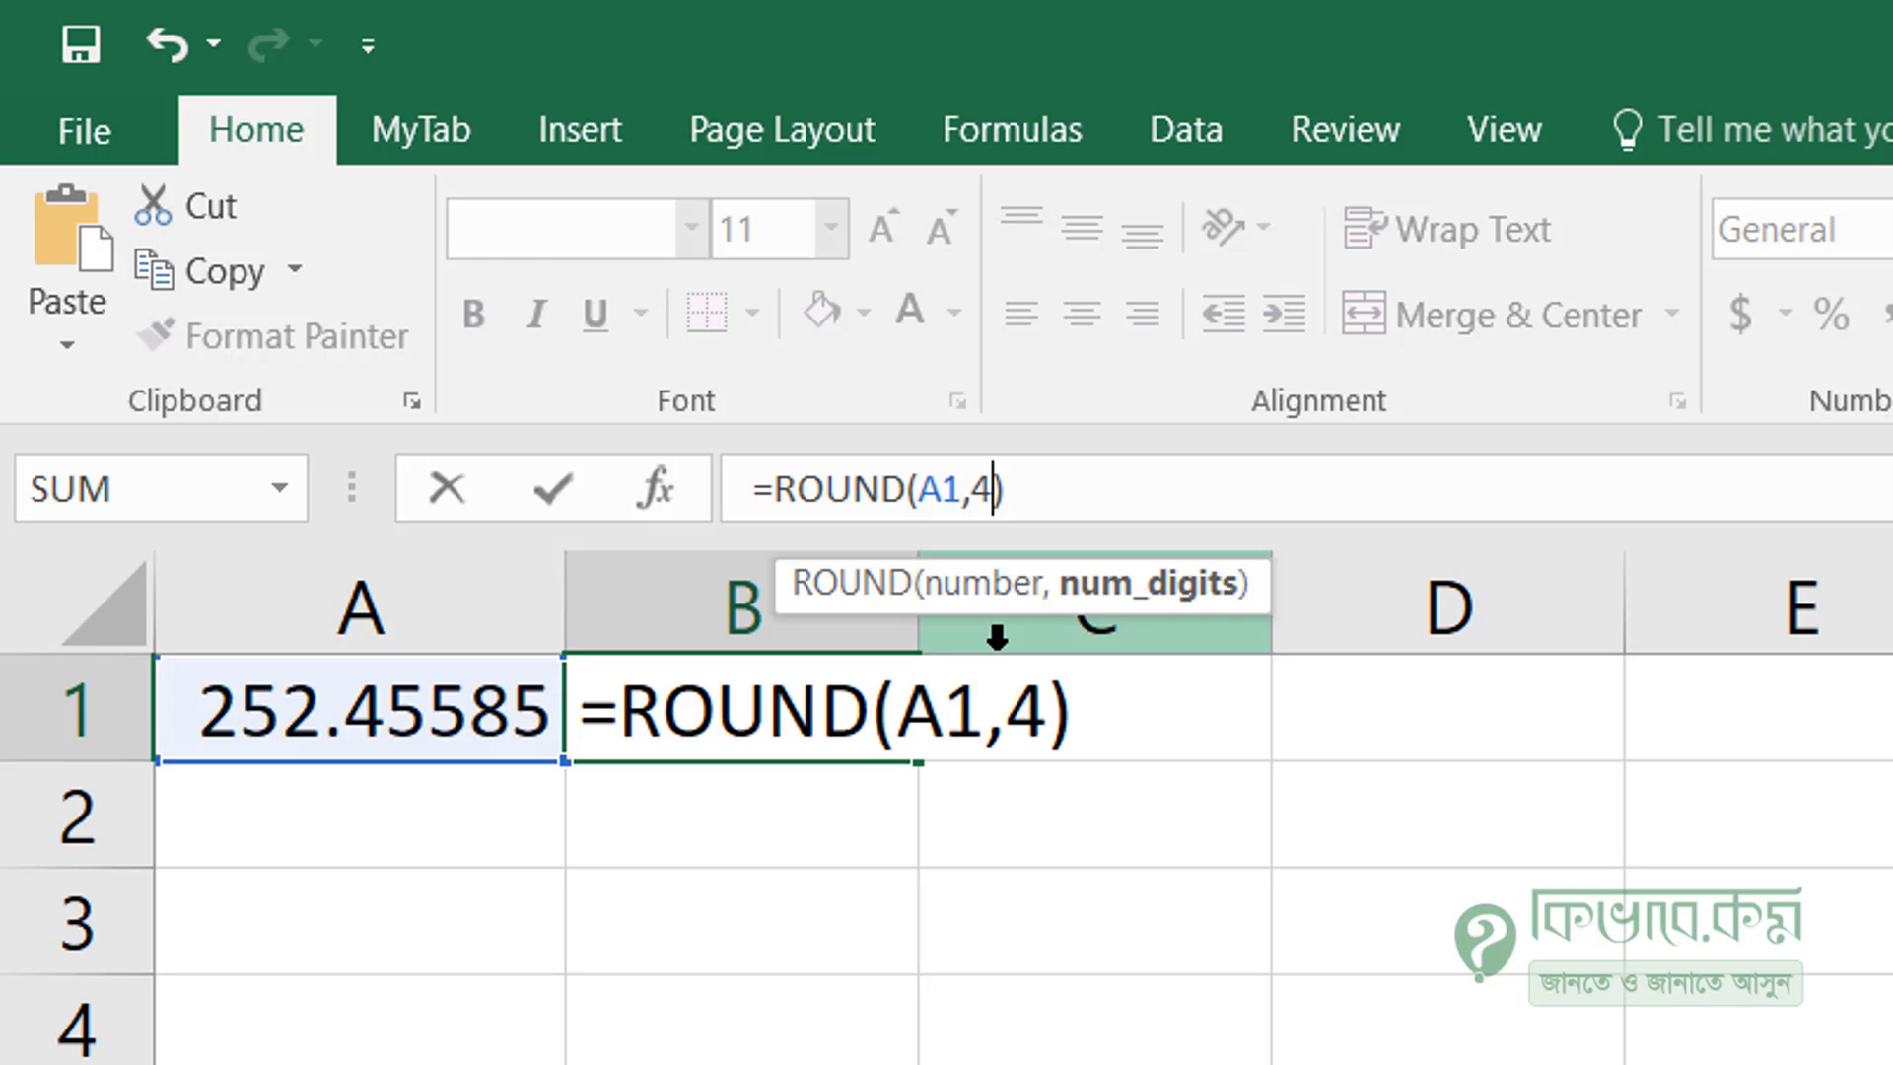
key("Return")
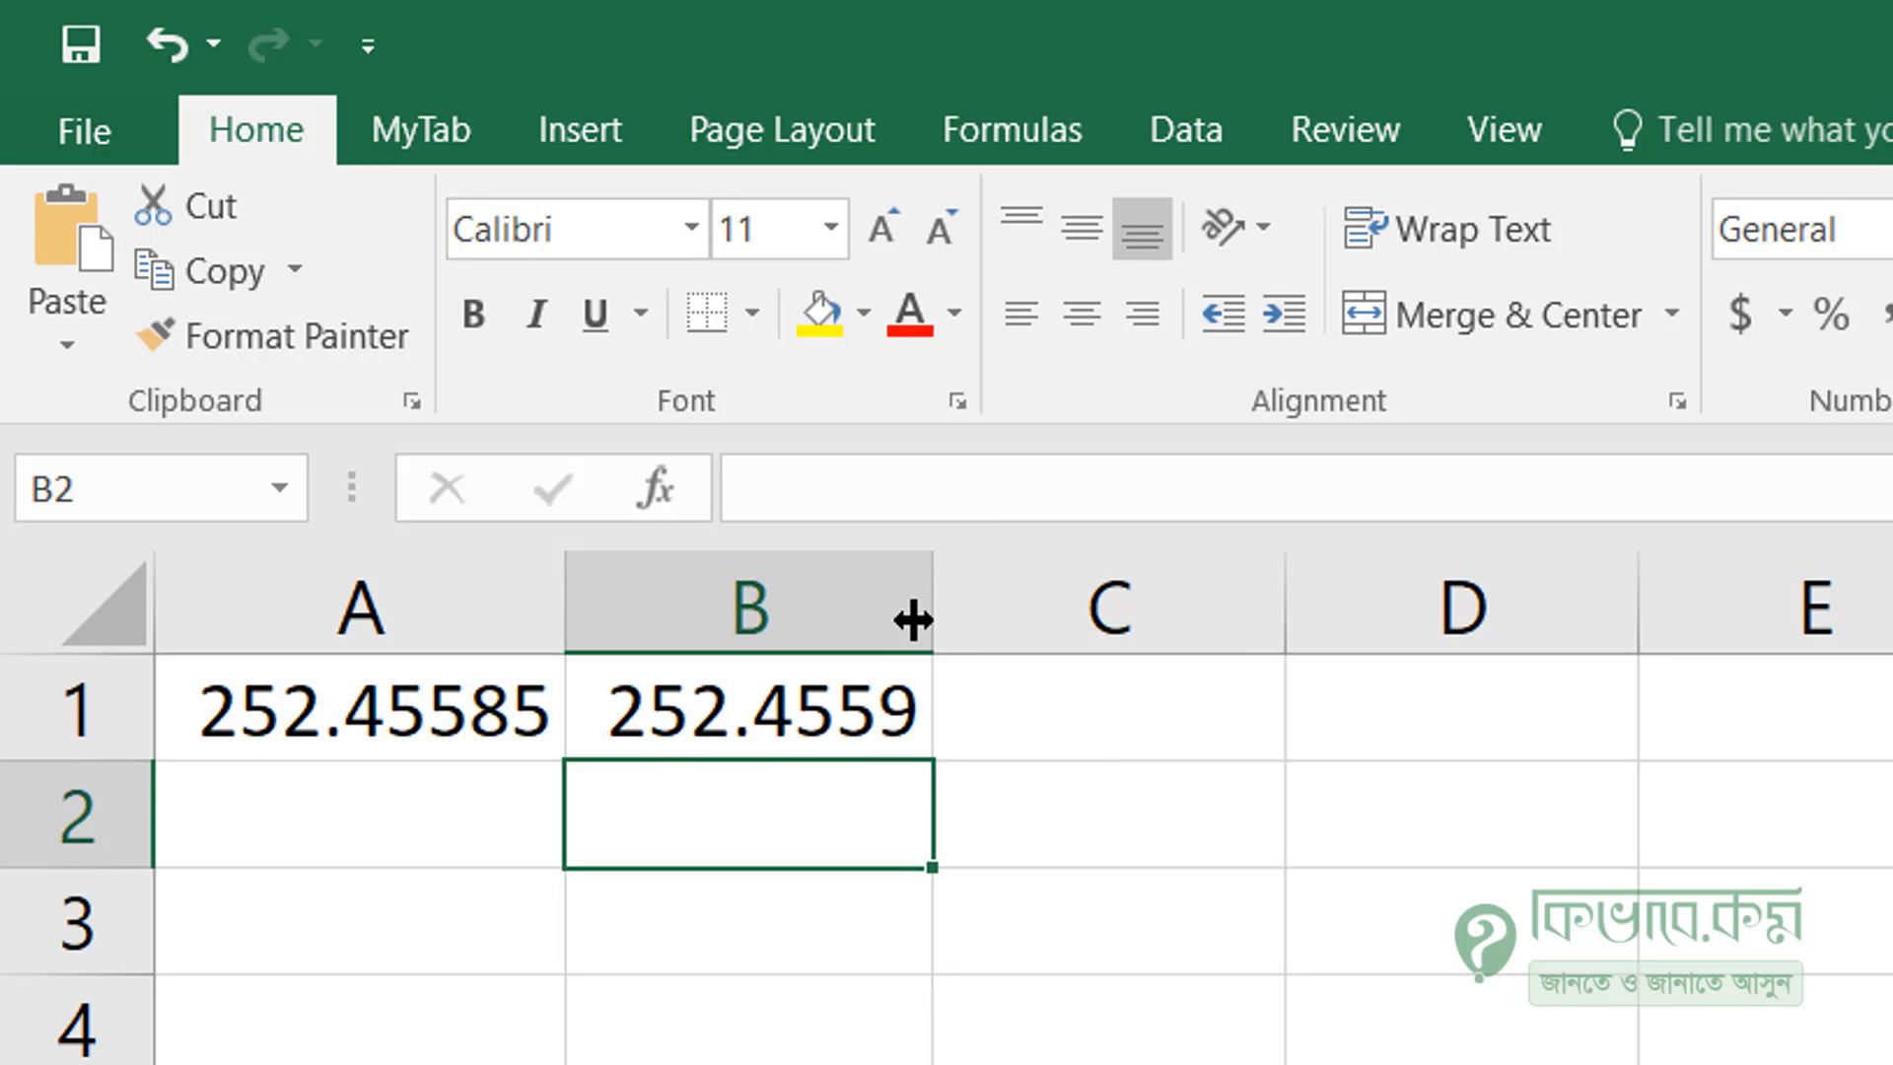
left_click_drag(927, 609, 1188, 609)
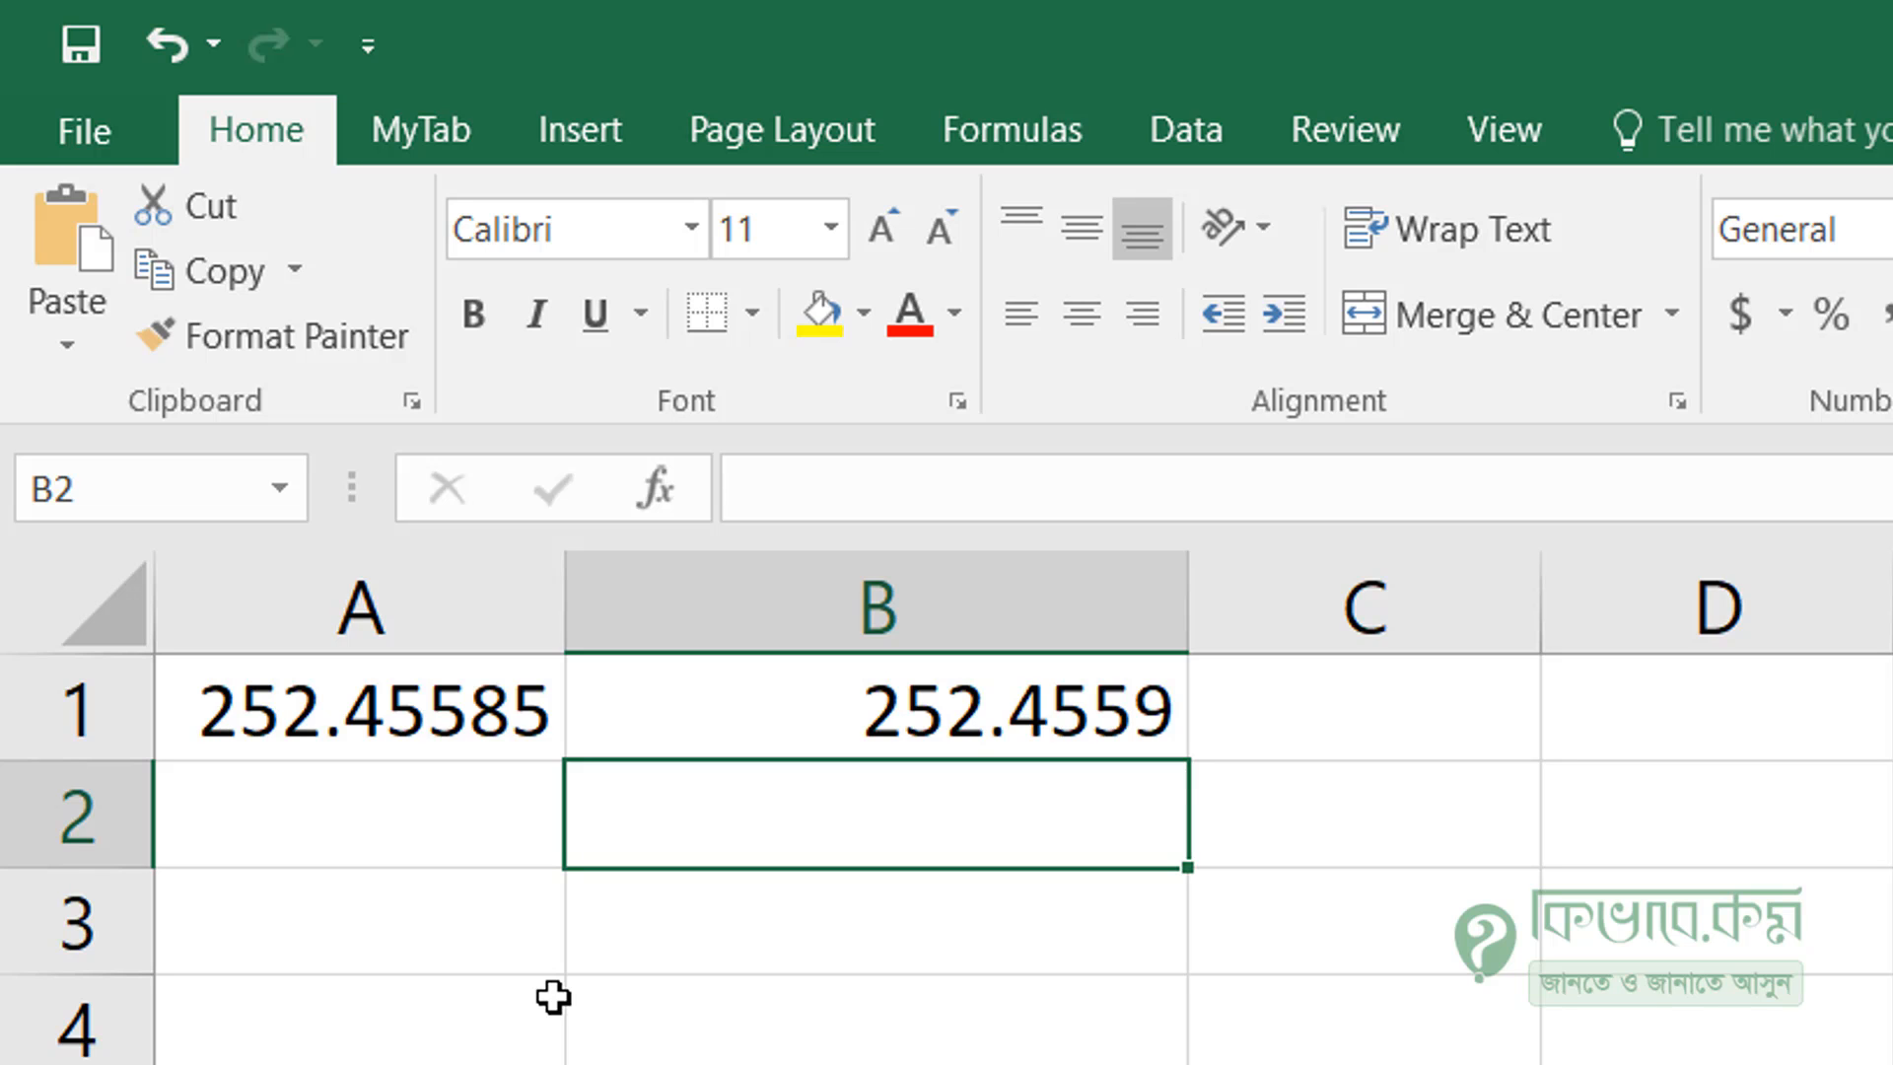
Set the number of digits in B1's ROUND formula to 0
left_click(921, 727)
double_click(991, 710)
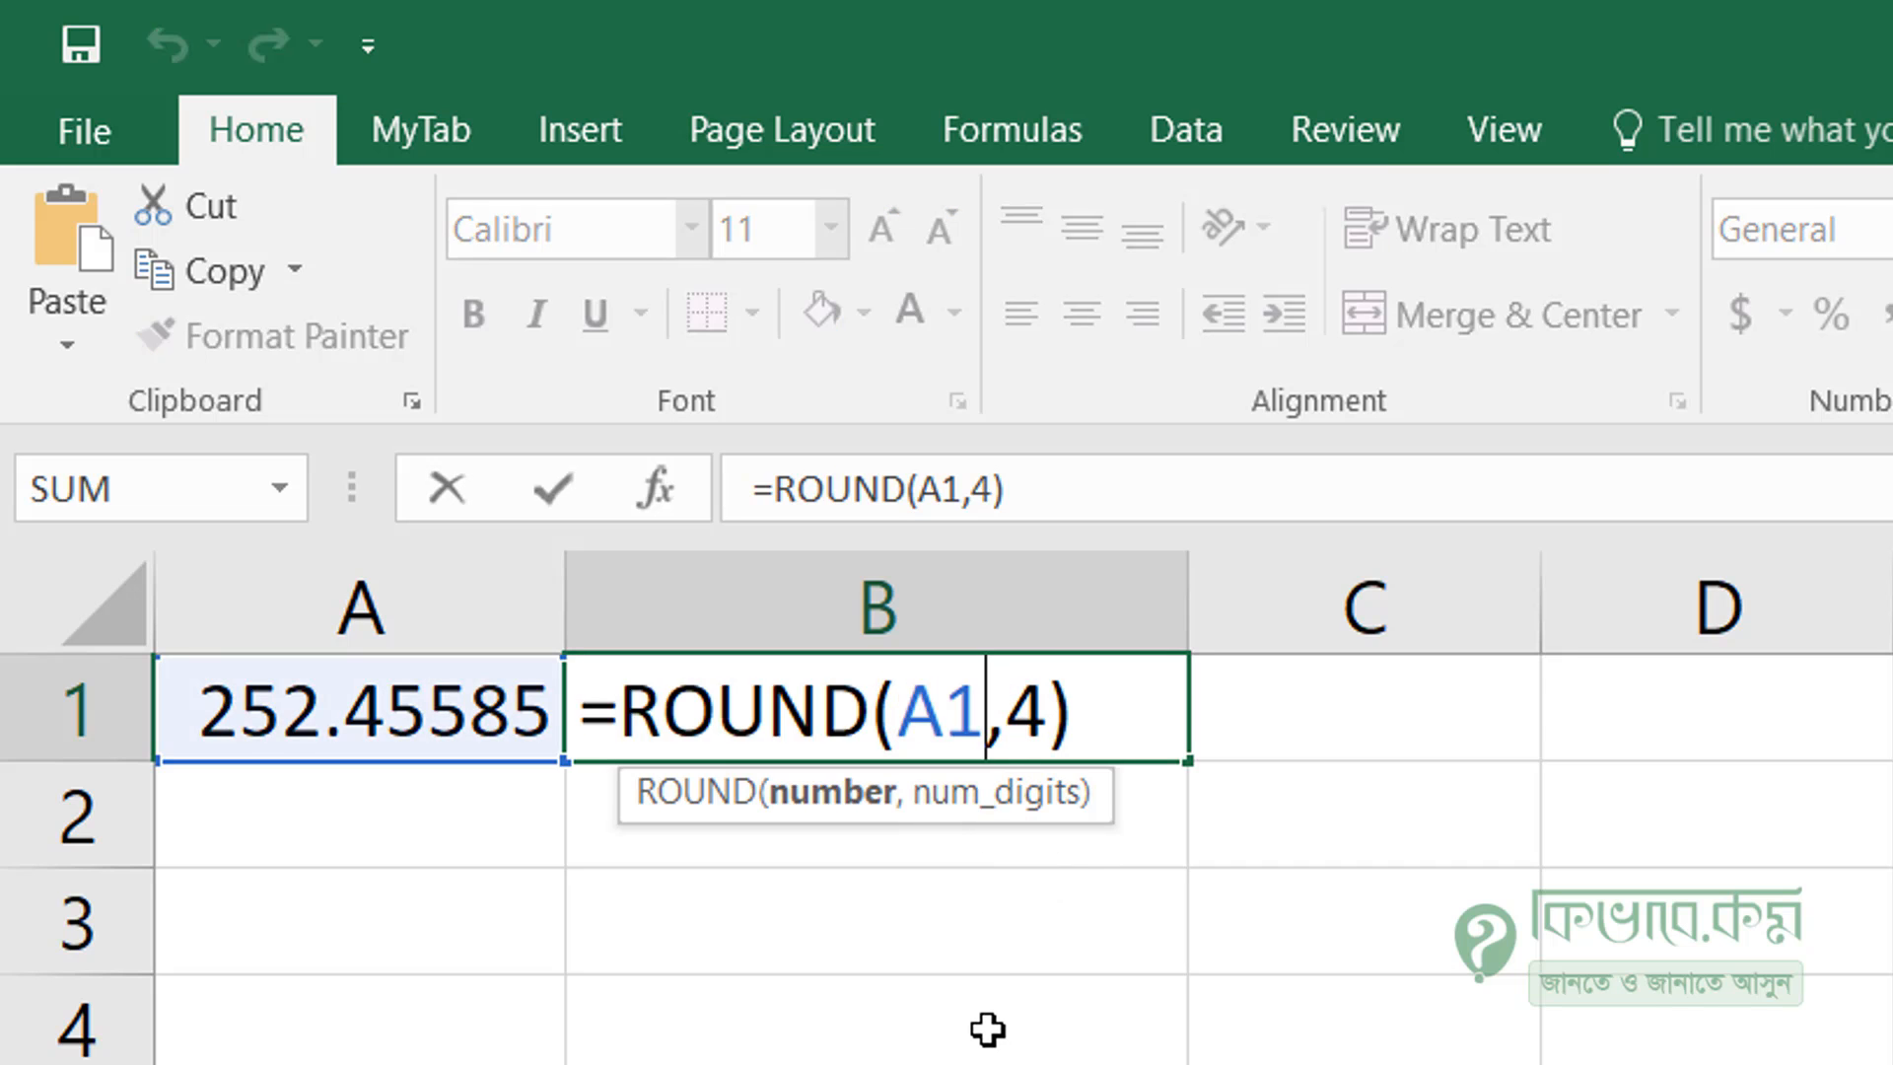
left_click(1035, 752)
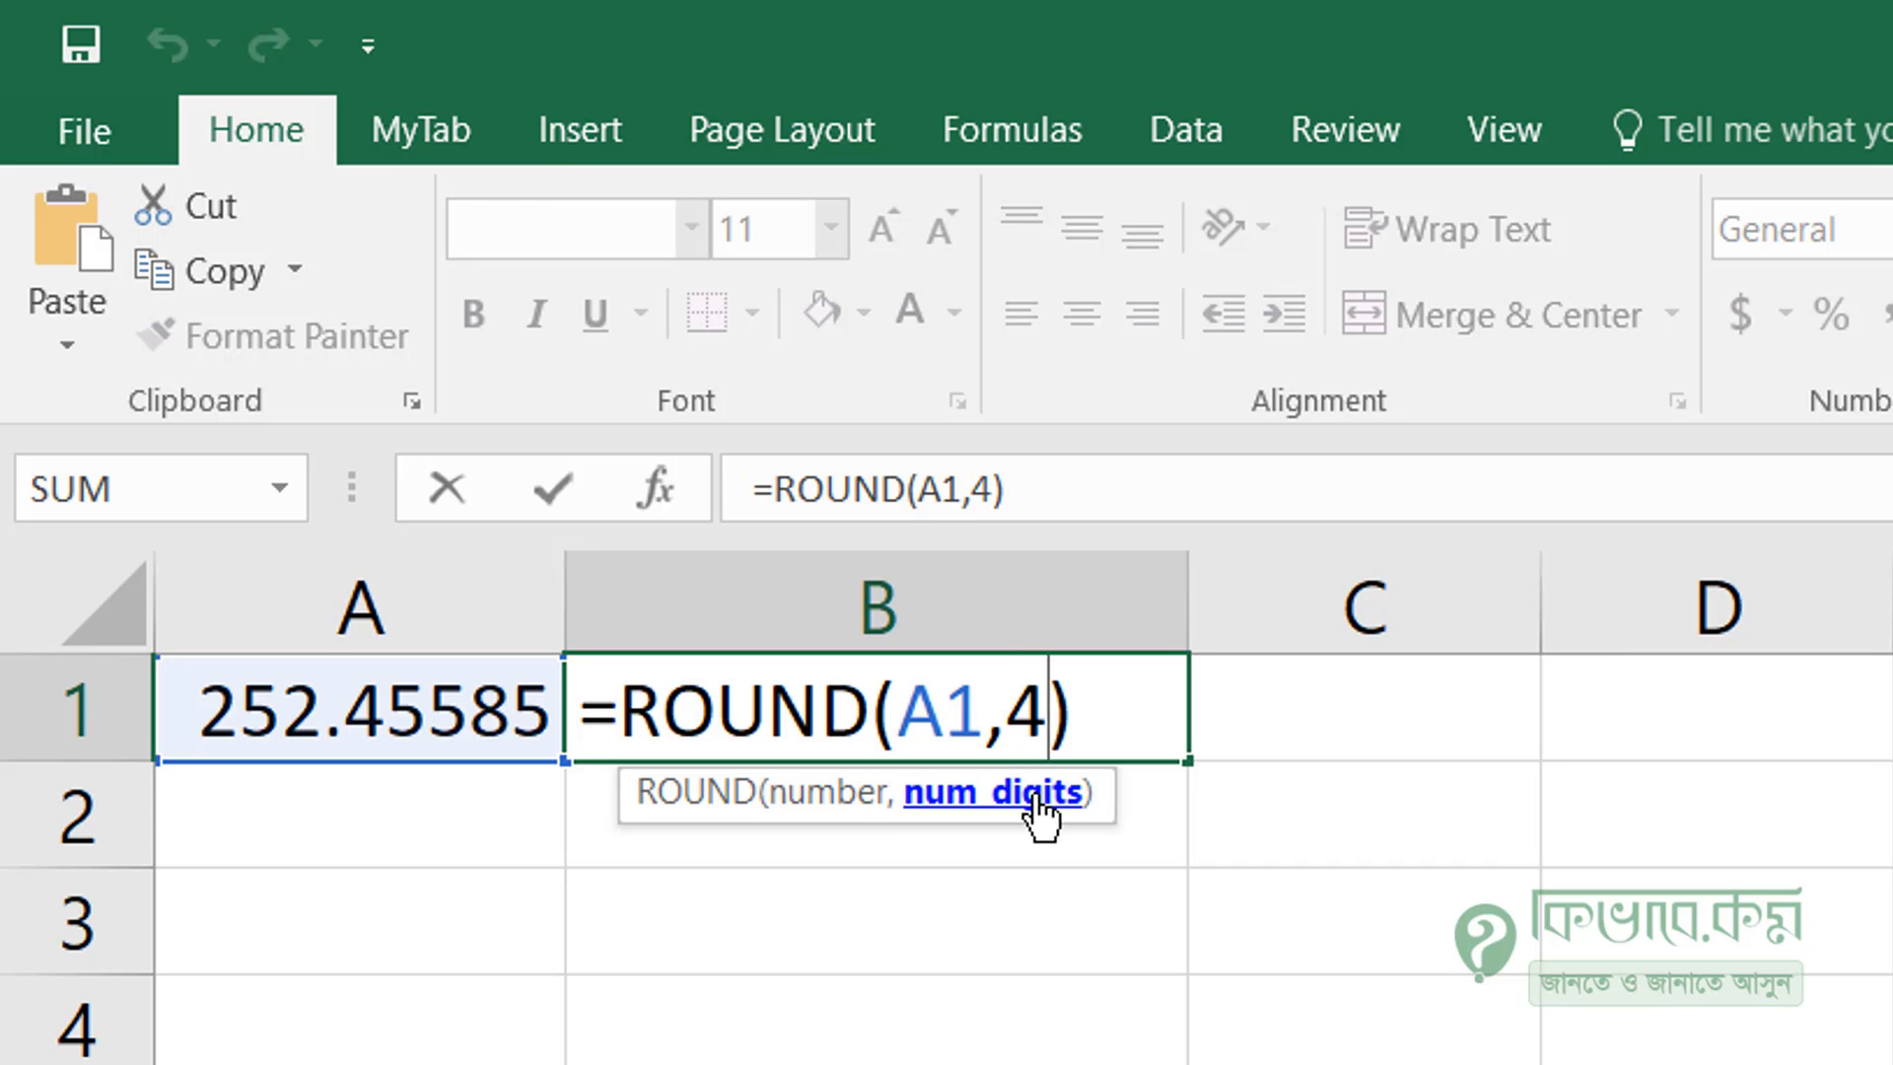
key("BackSpace")
type("0")
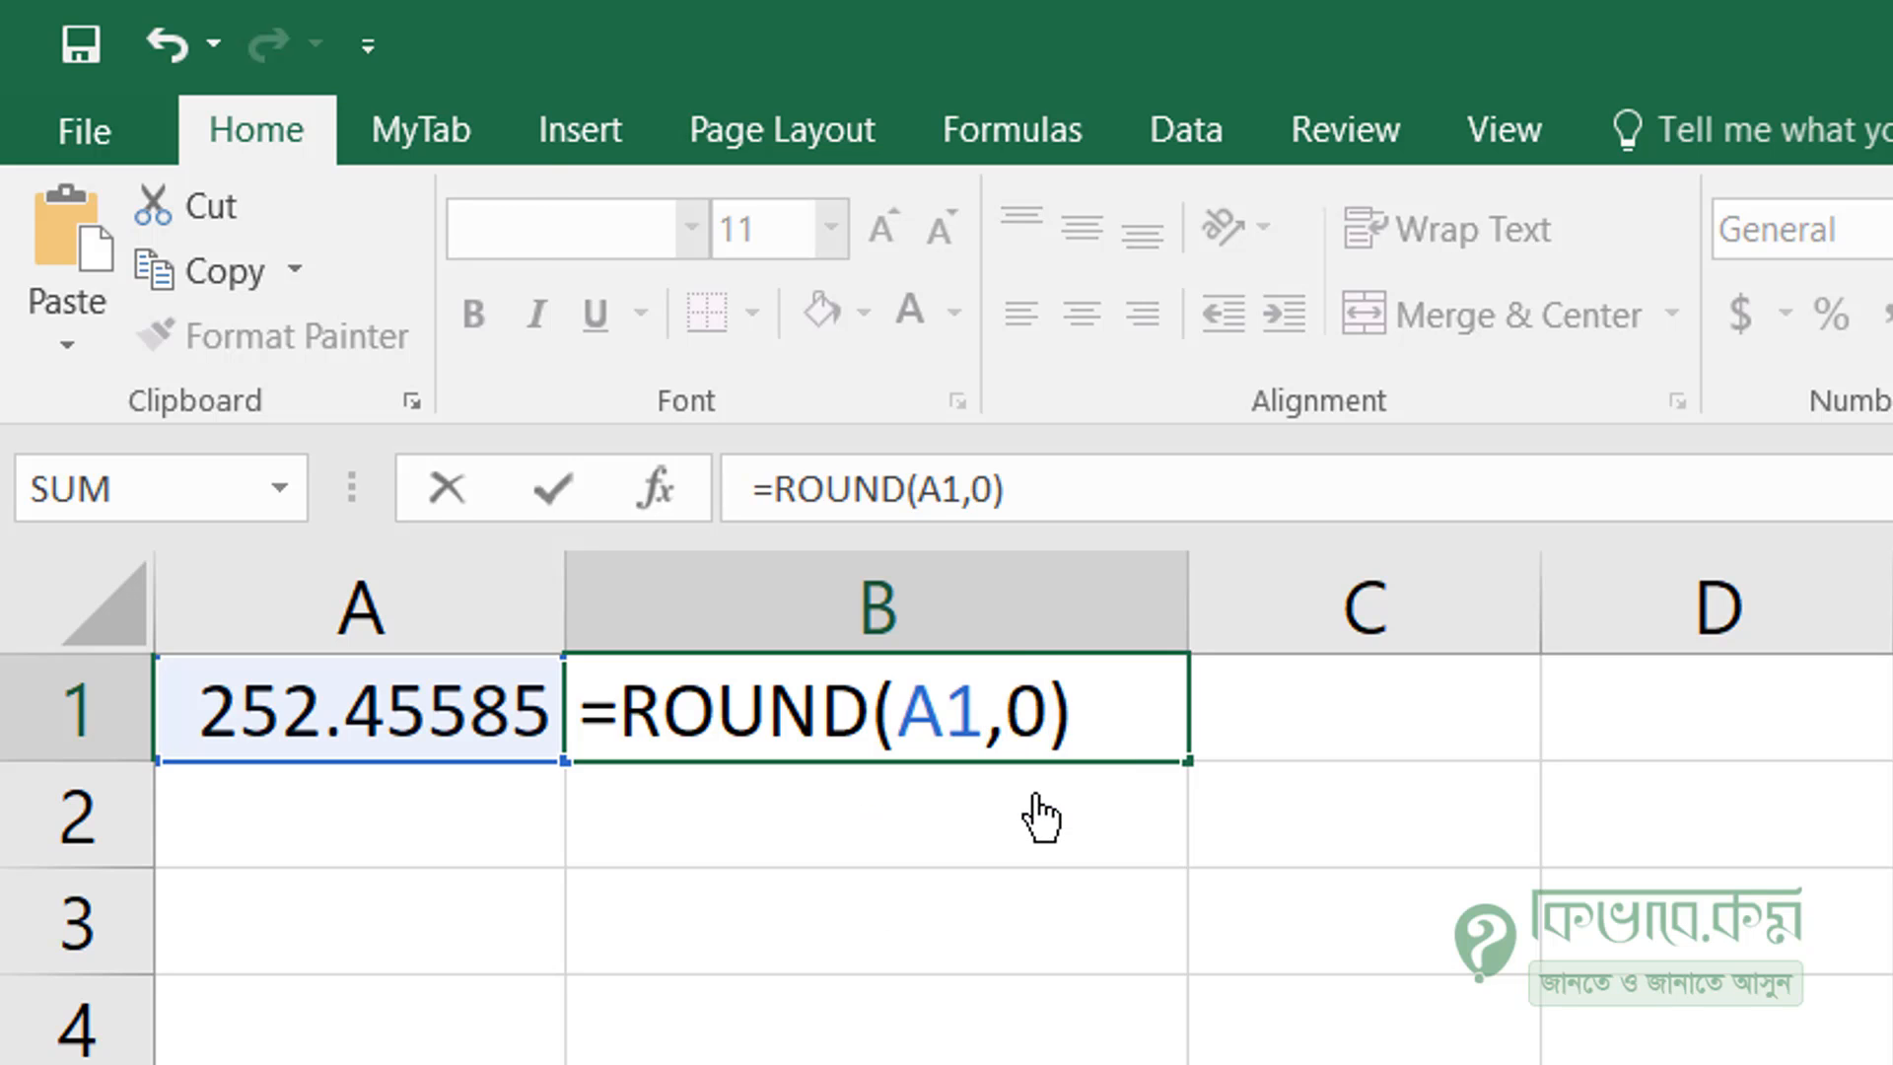
key("Return")
Set the number of digits in B1's ROUND formula to -1 to round A1 to the nearest ten
double_click(1006, 715)
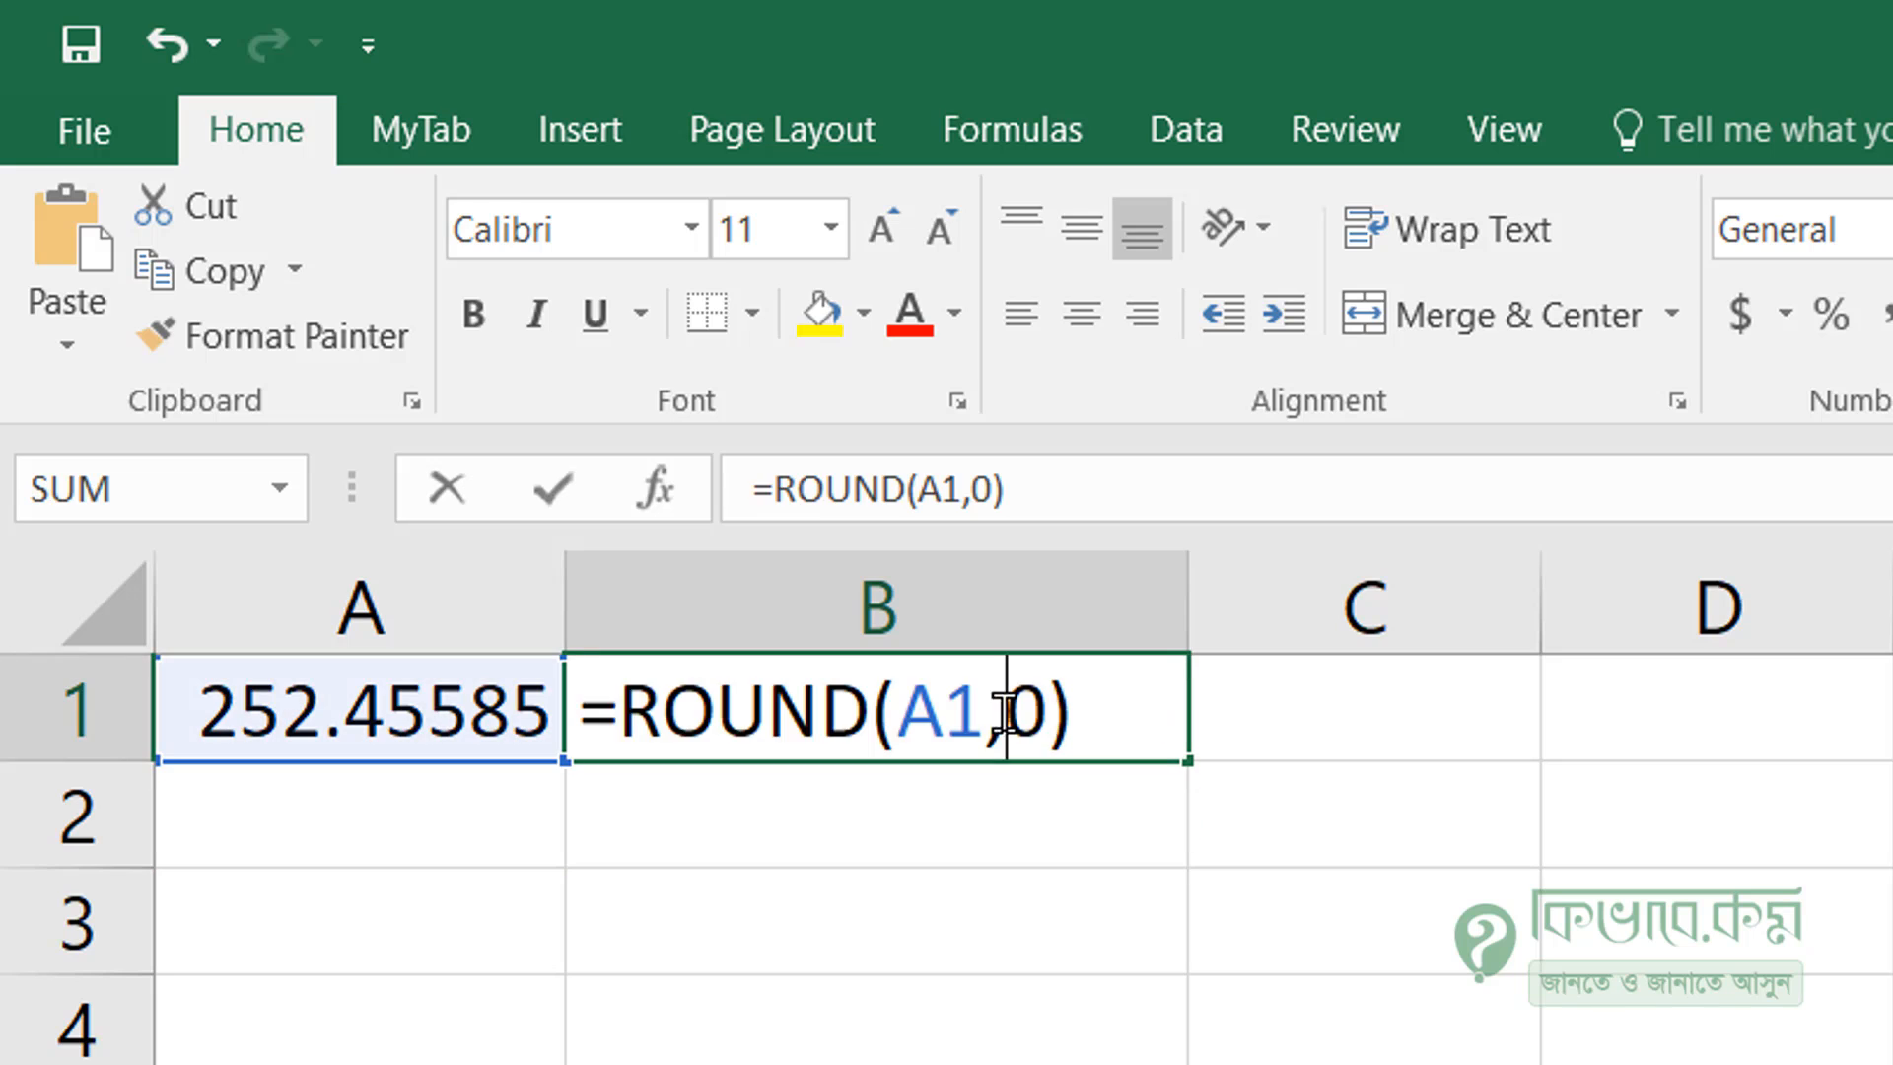
left_click(1034, 729)
key("BackSpace")
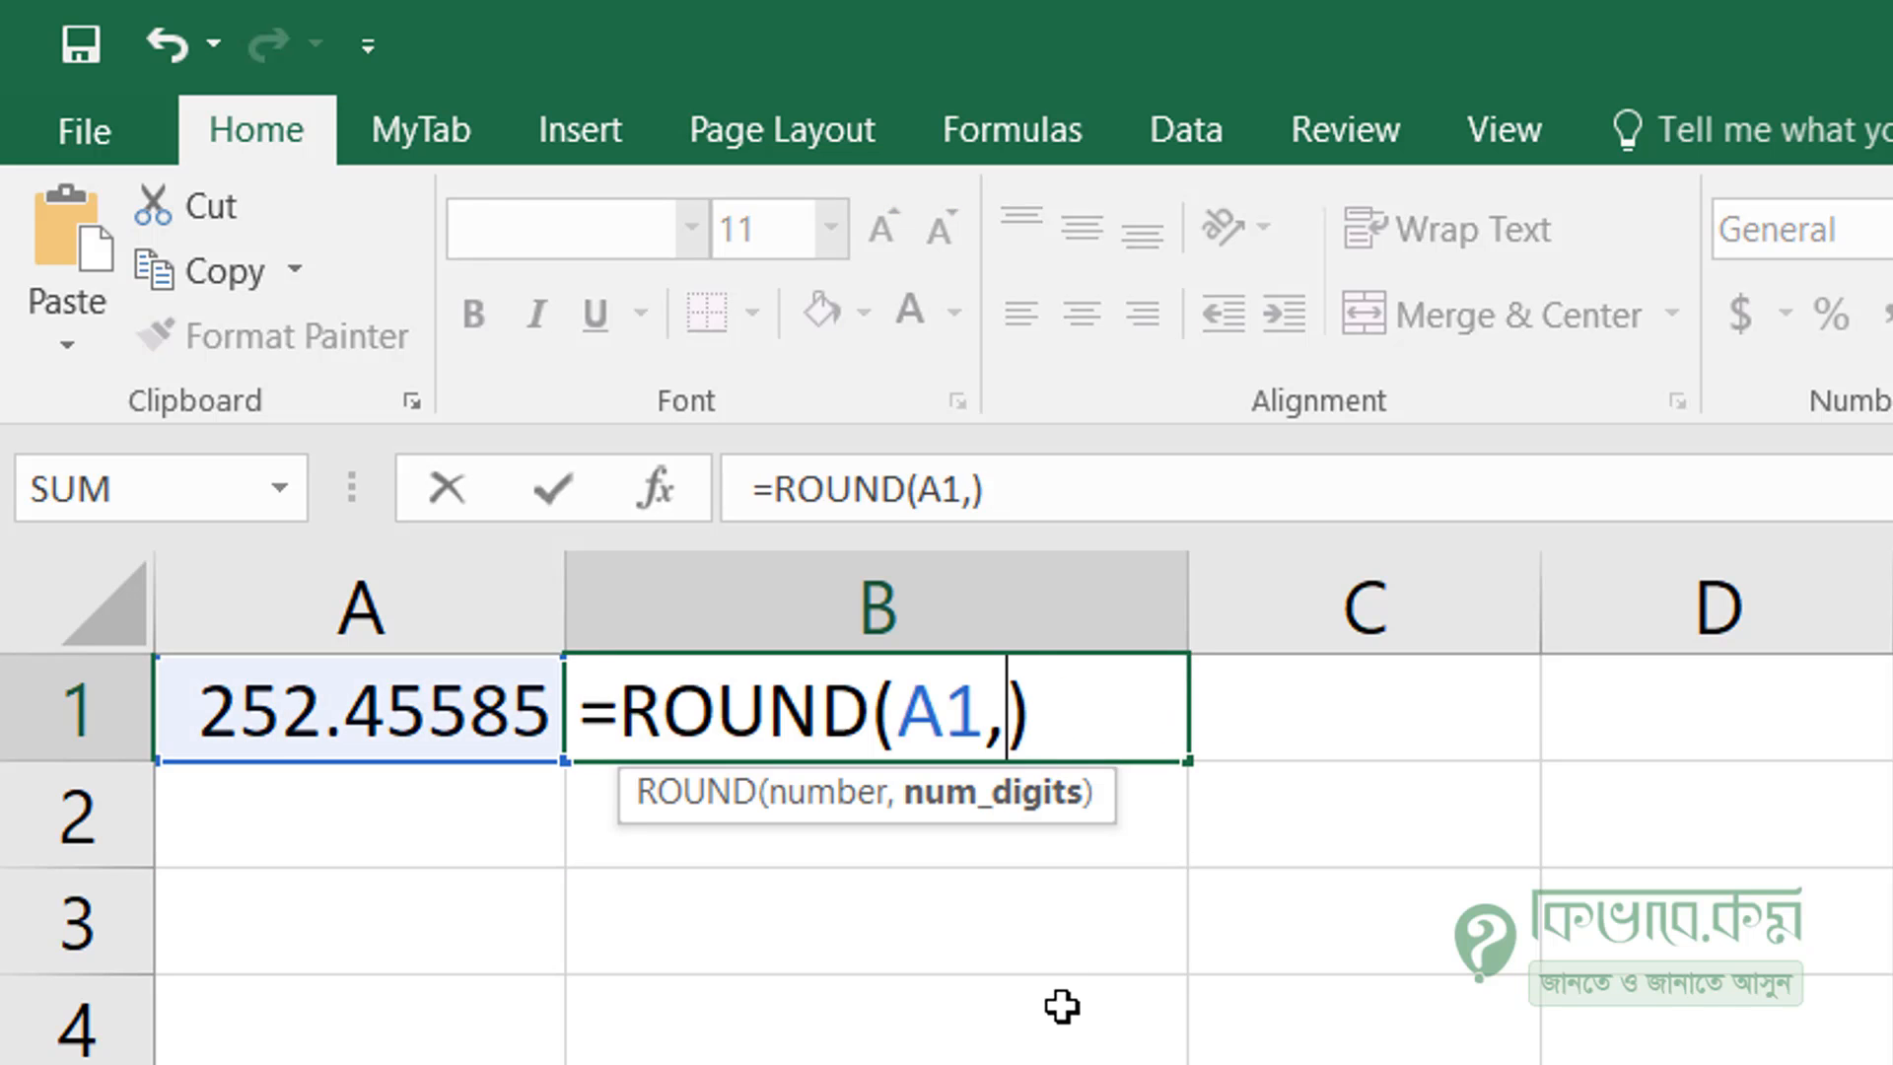
type("-1")
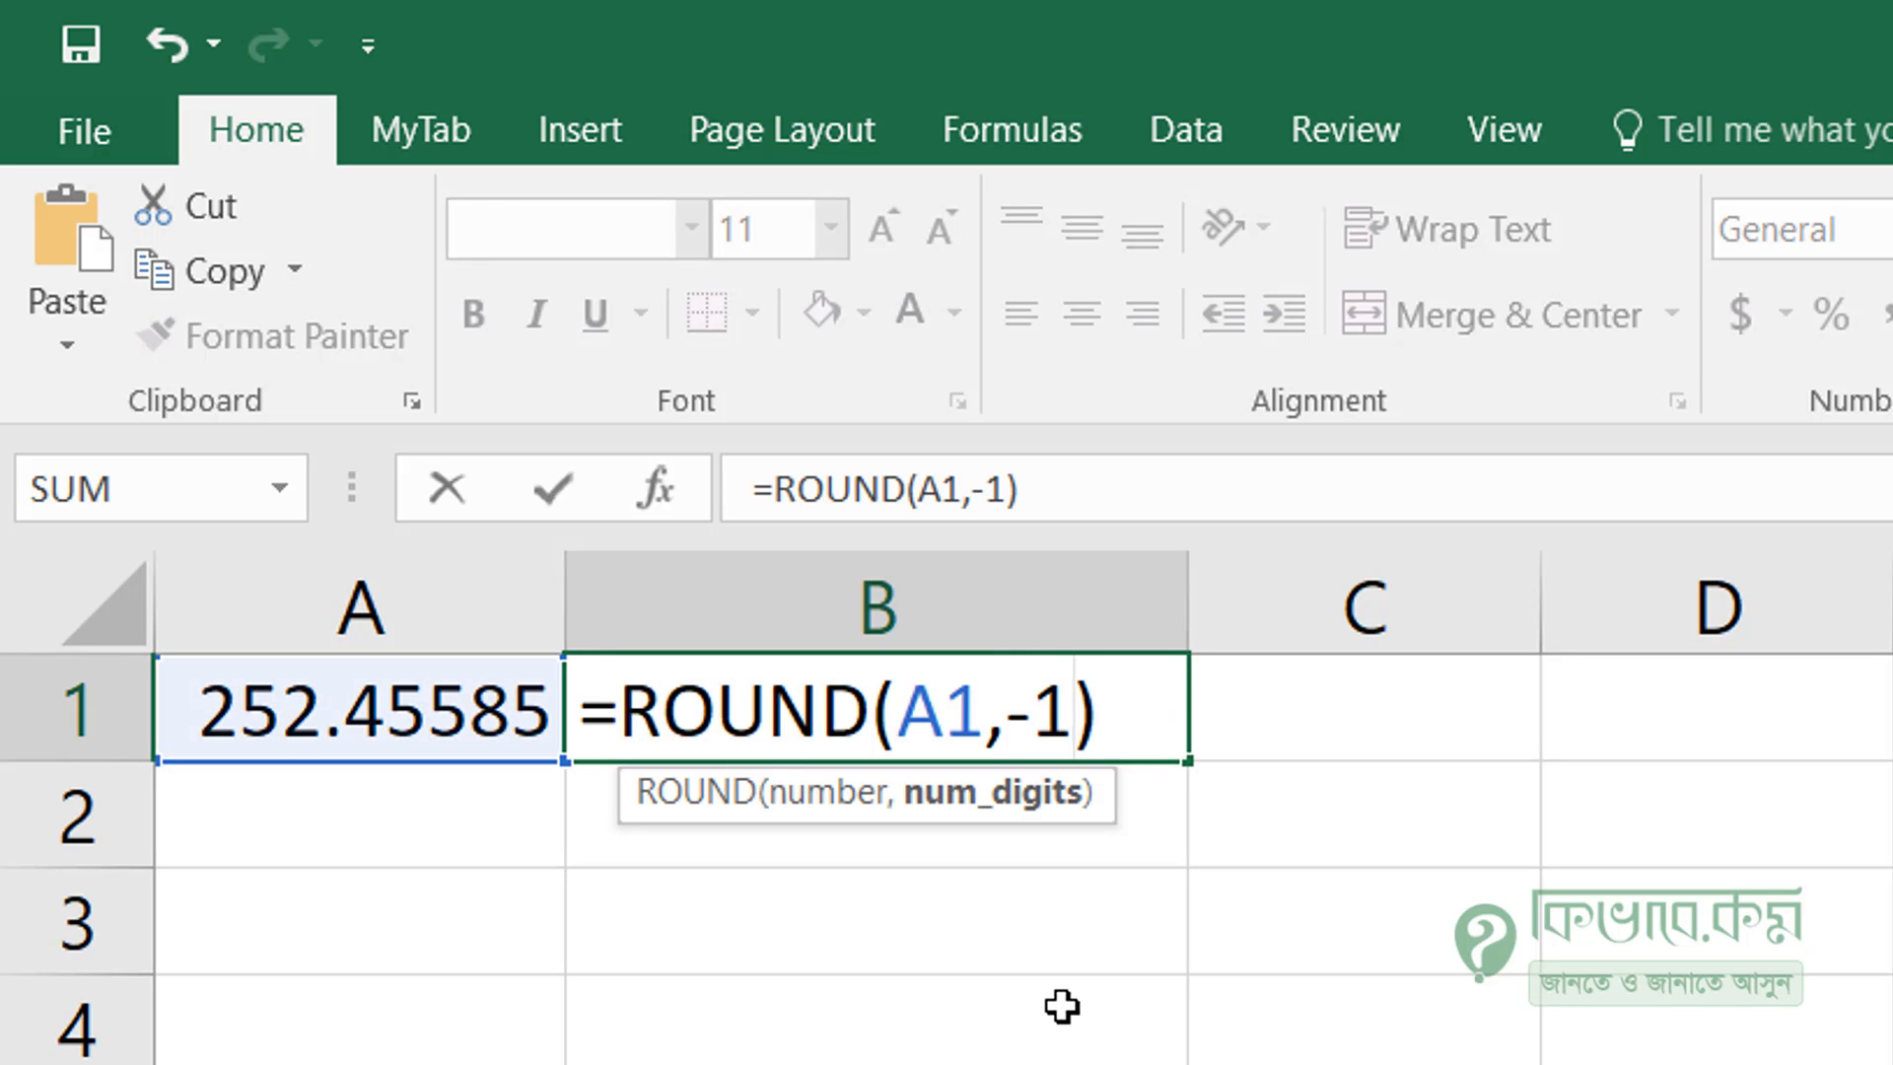
key("Return")
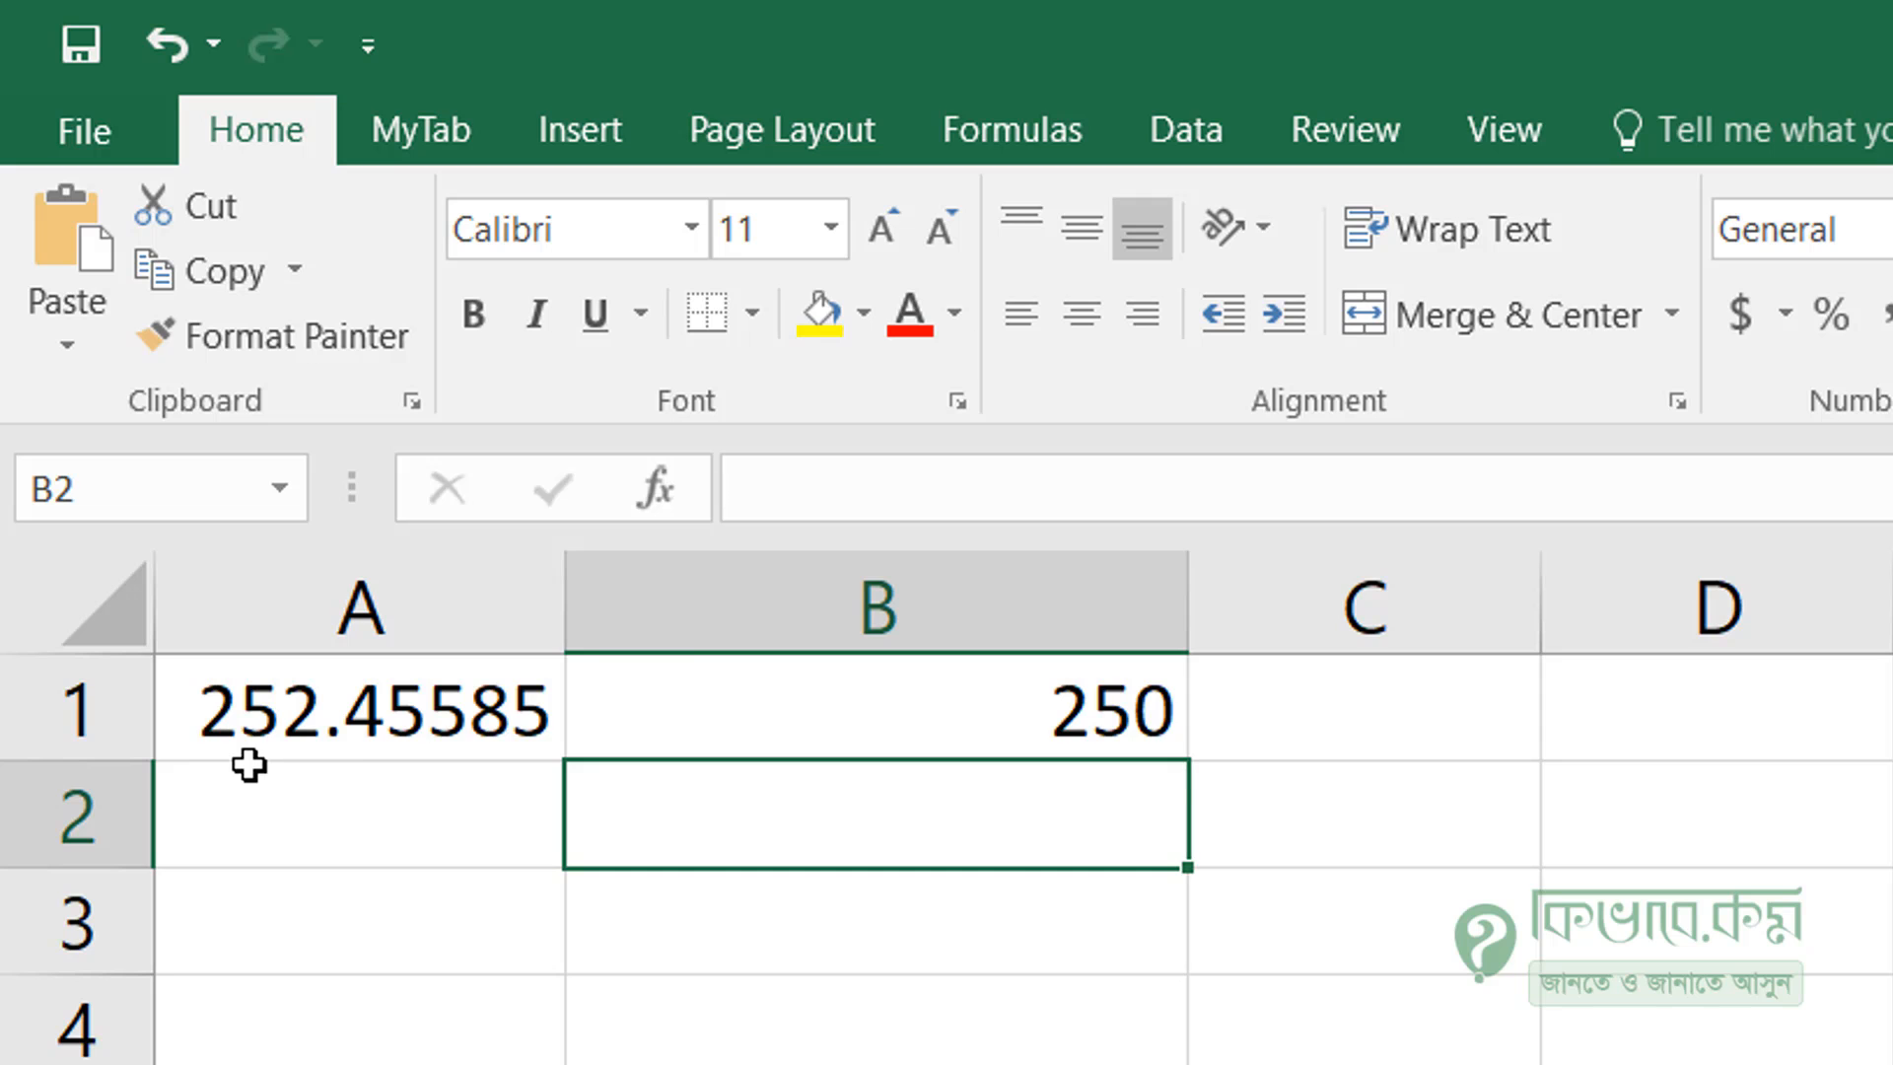
Set the number of digits in B1's ROUND formula to -2 to round A1 to the nearest hundred
double_click(904, 664)
left_click(1021, 710)
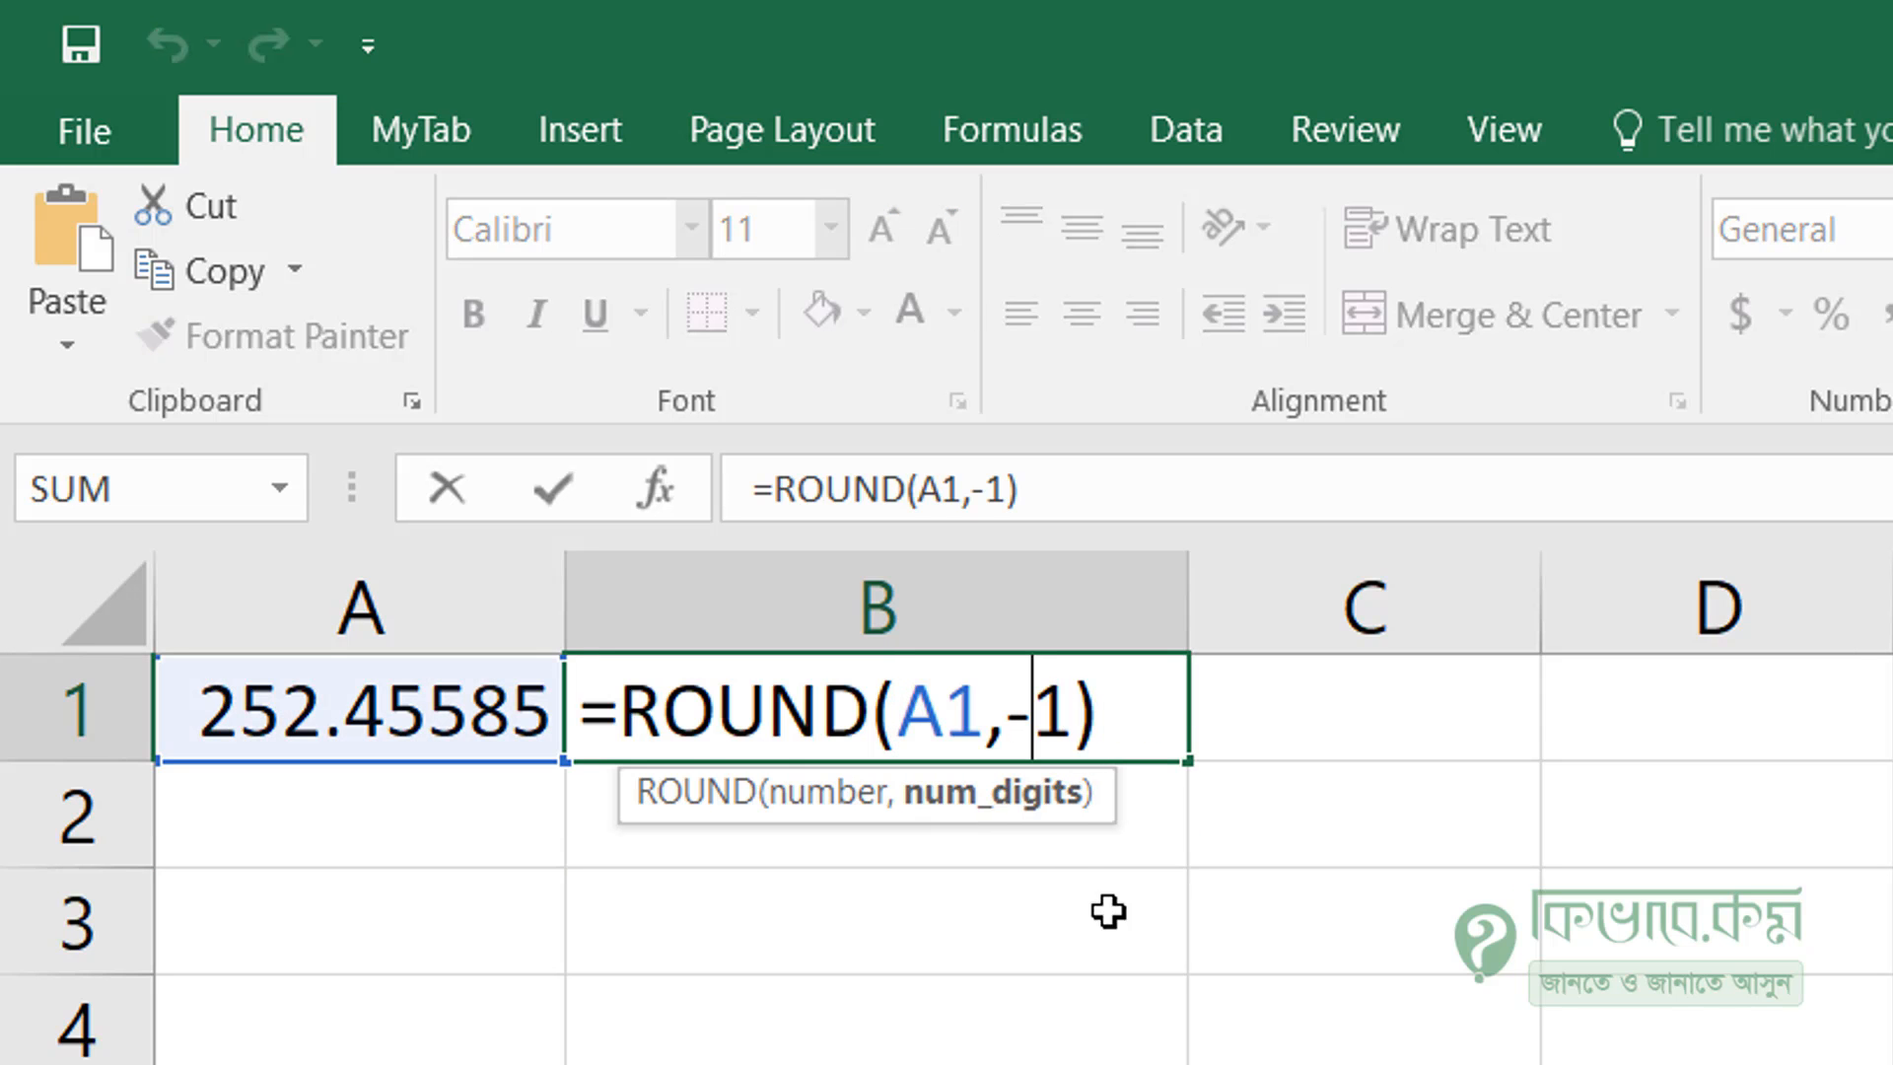
key("Delete")
type("2")
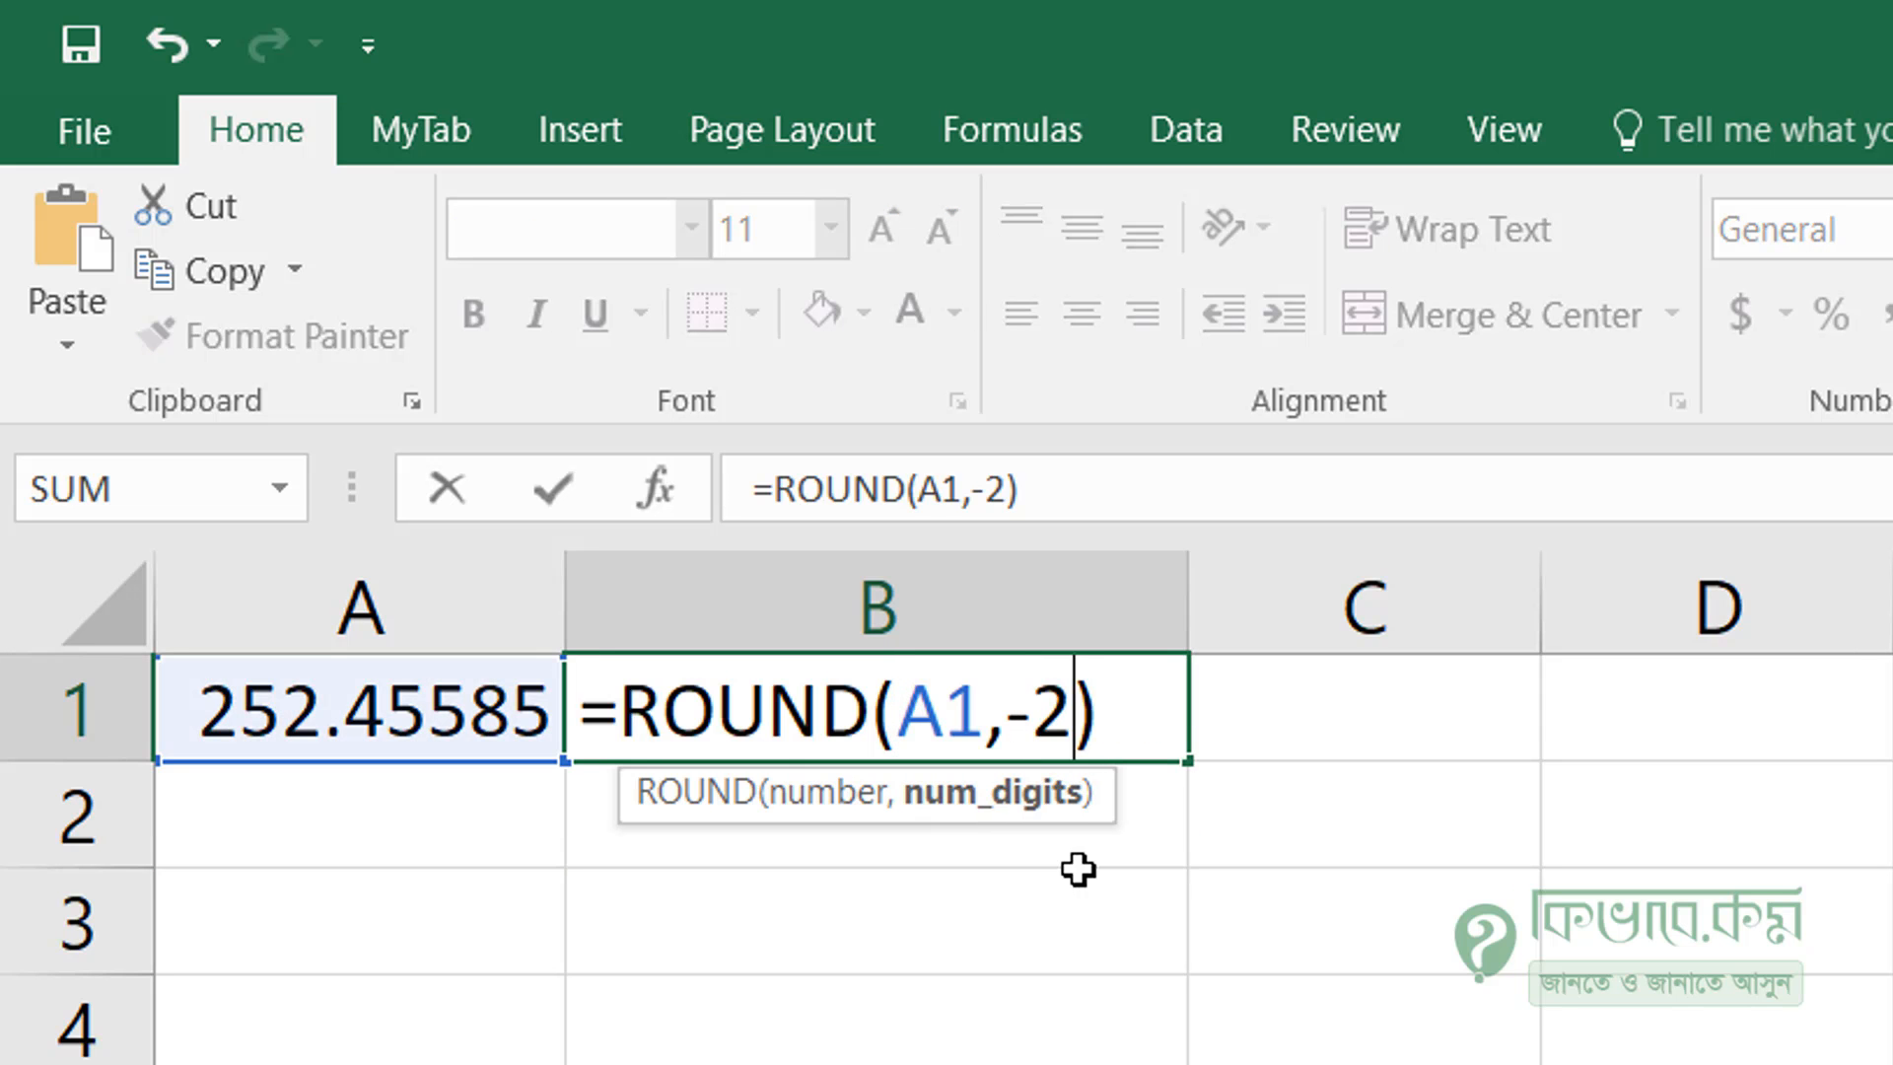
key("Return")
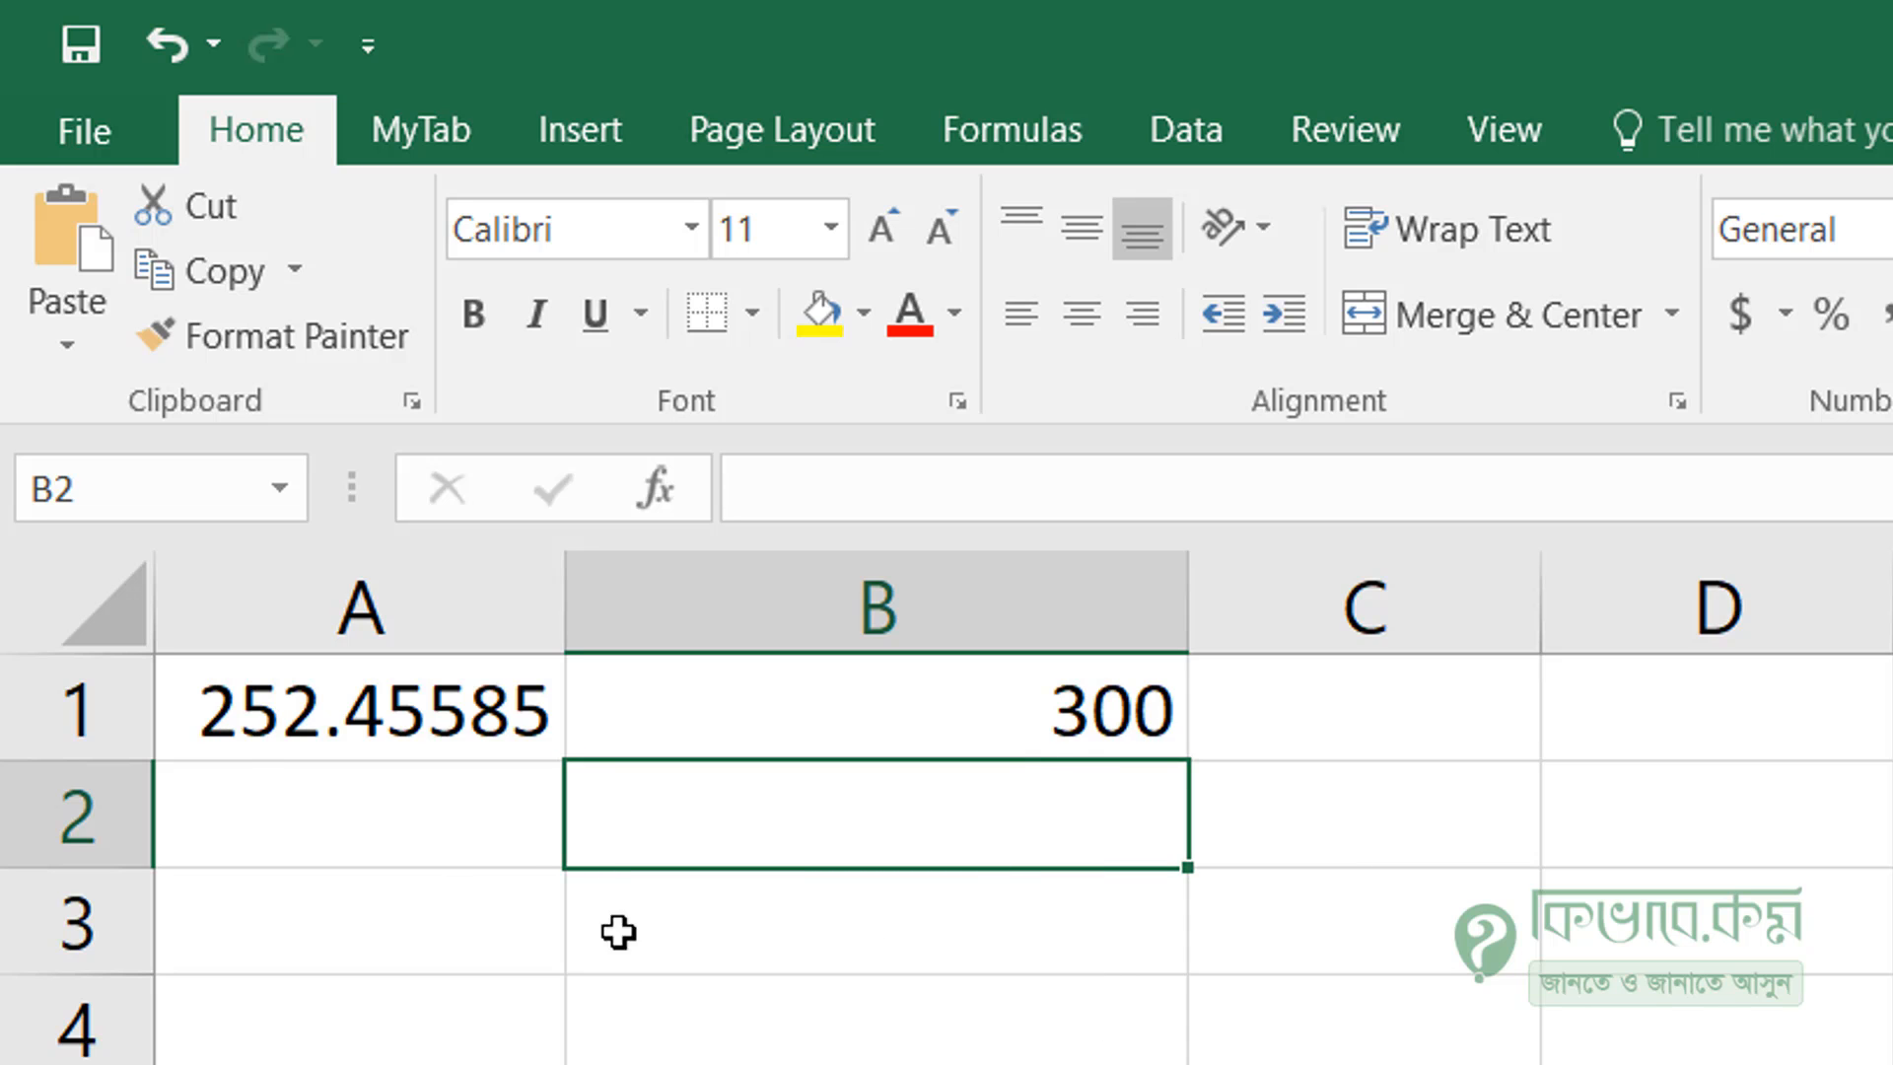
Change the number in A1 to 242.45585
left_click(258, 716)
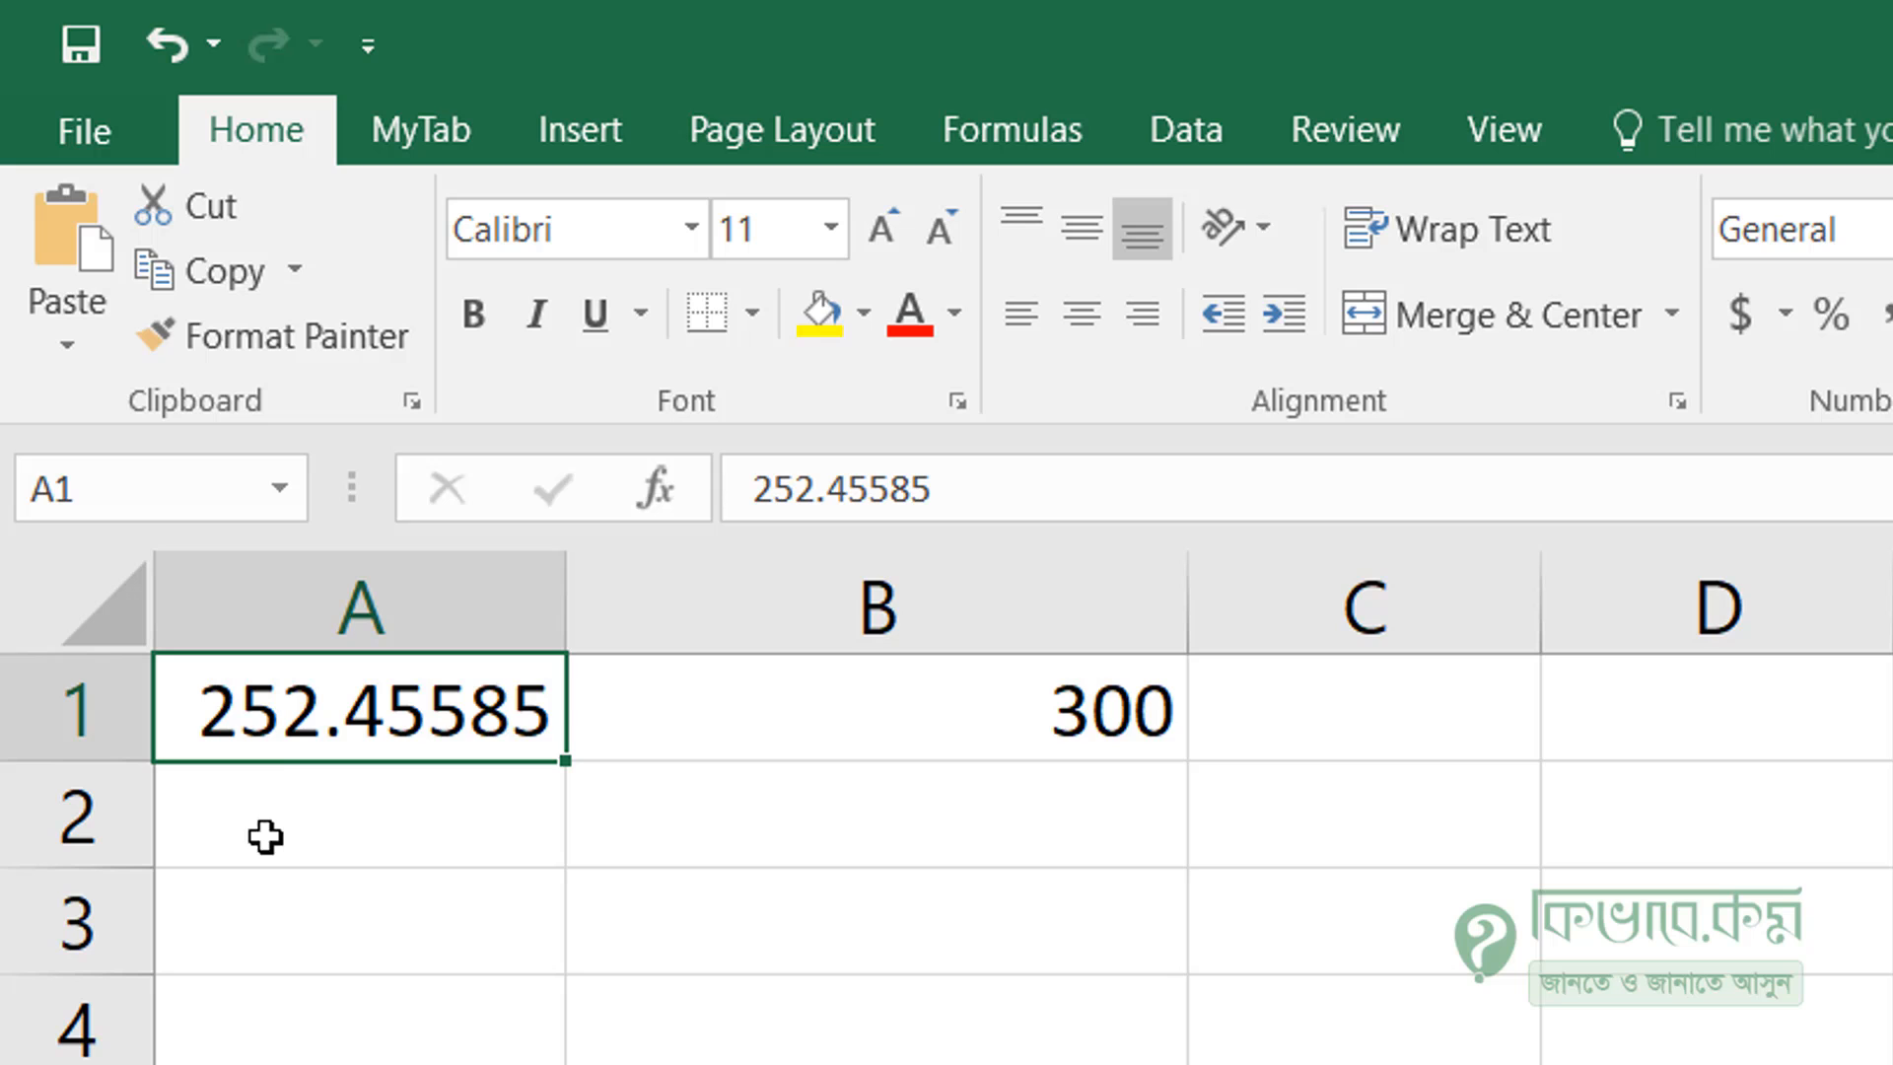
double_click(255, 727)
key("Delete")
type("4")
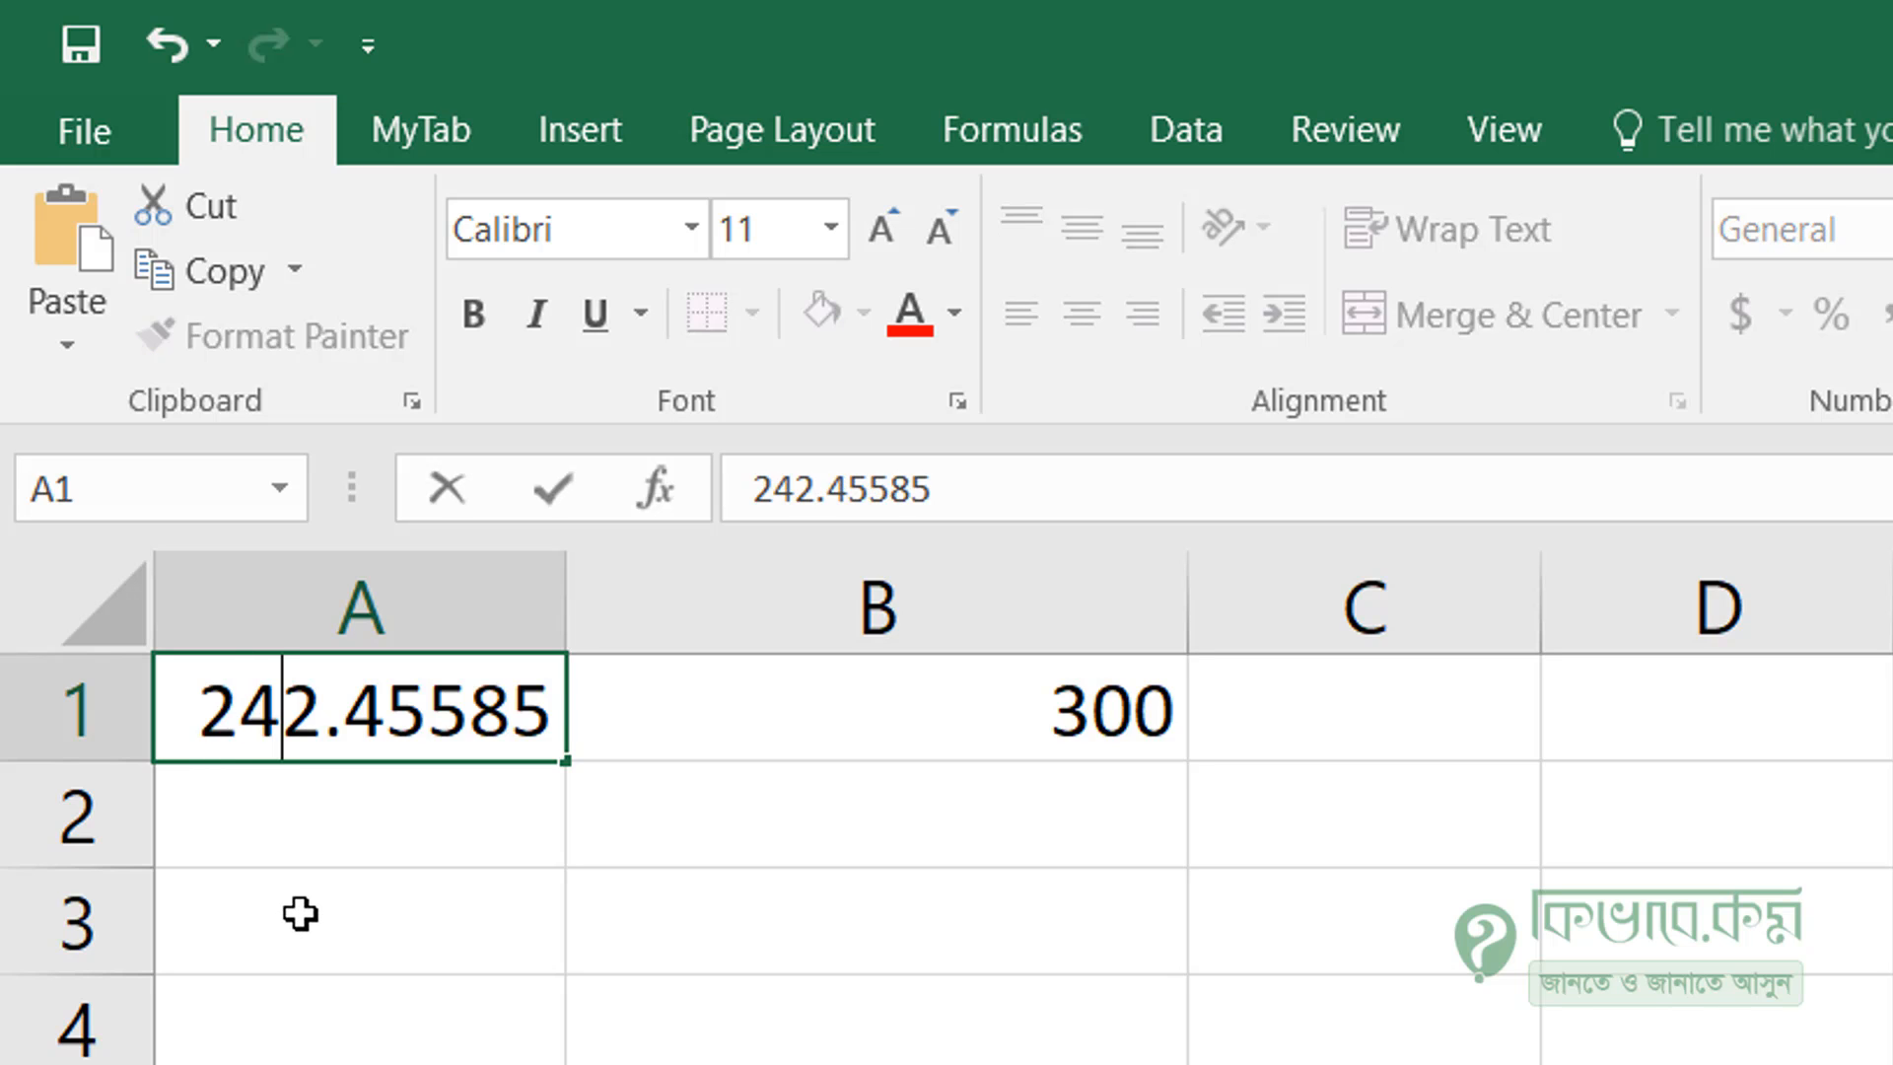
key("Return")
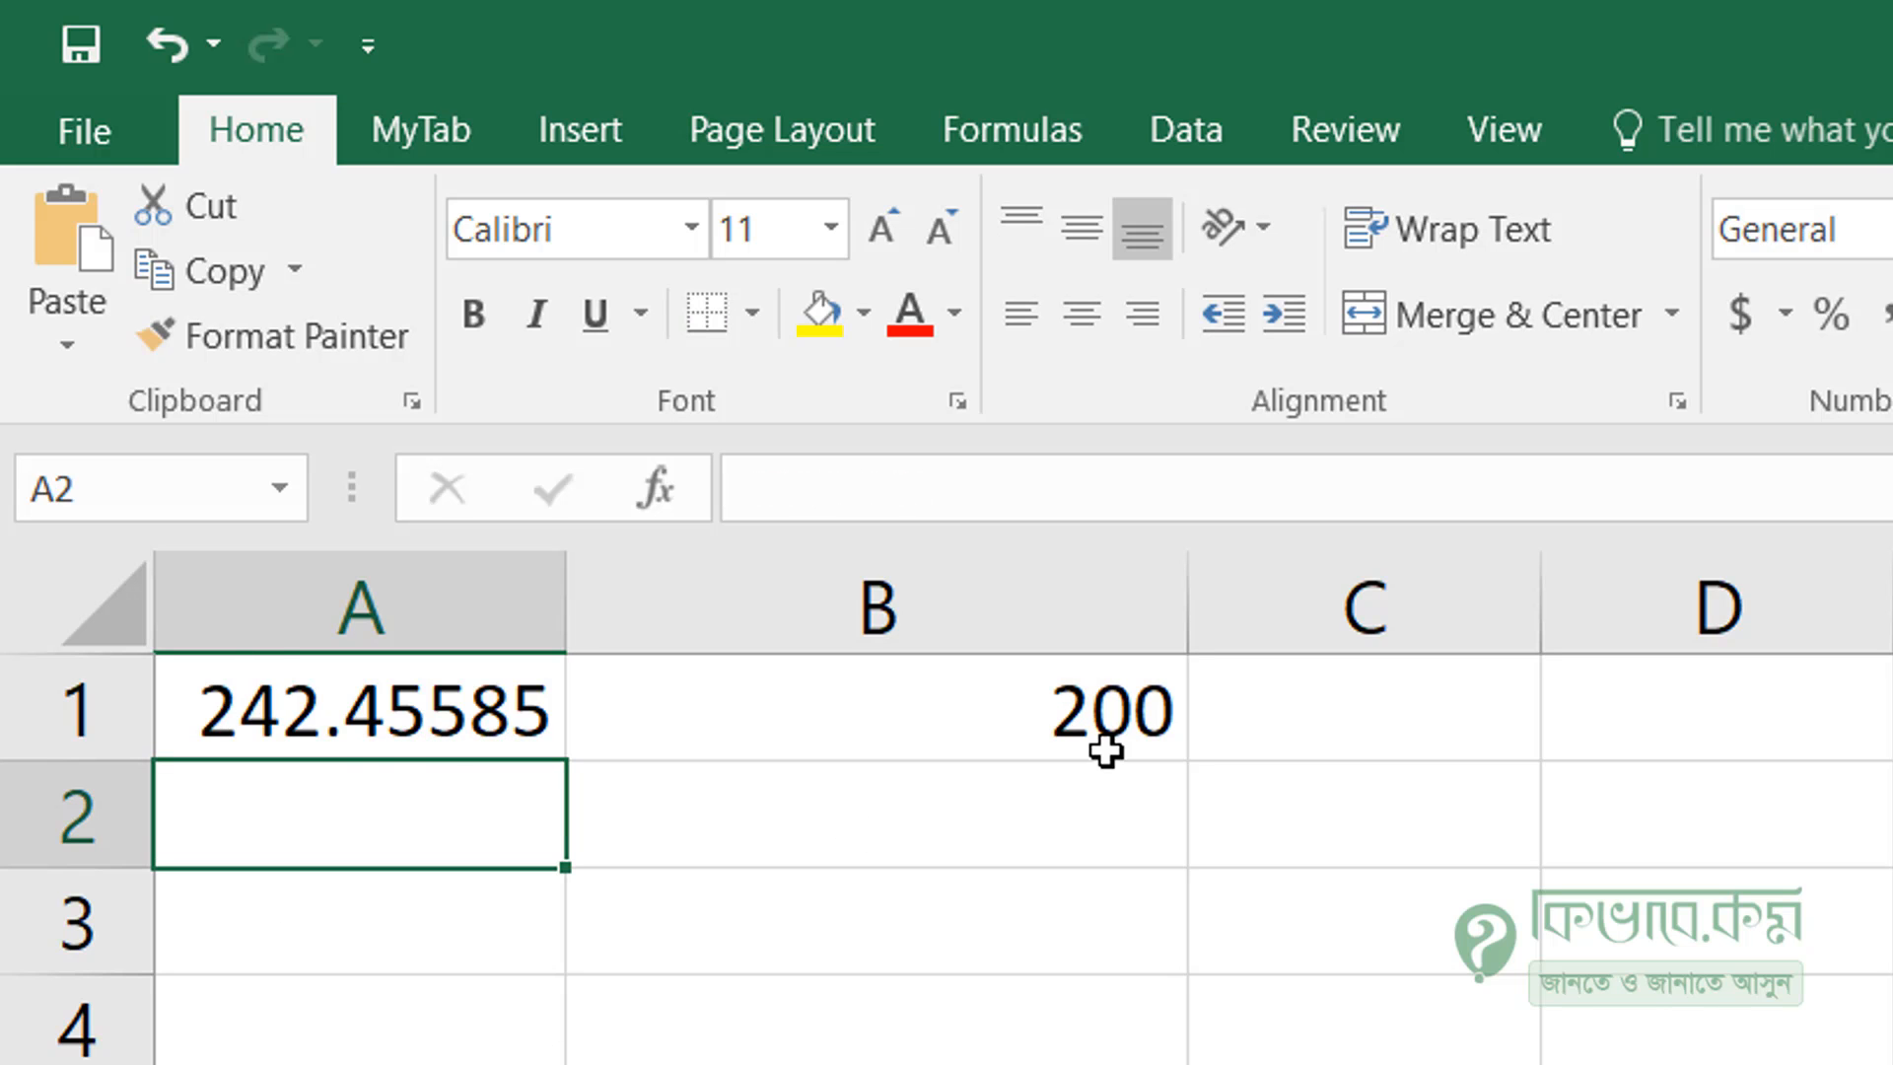
left_click(335, 742)
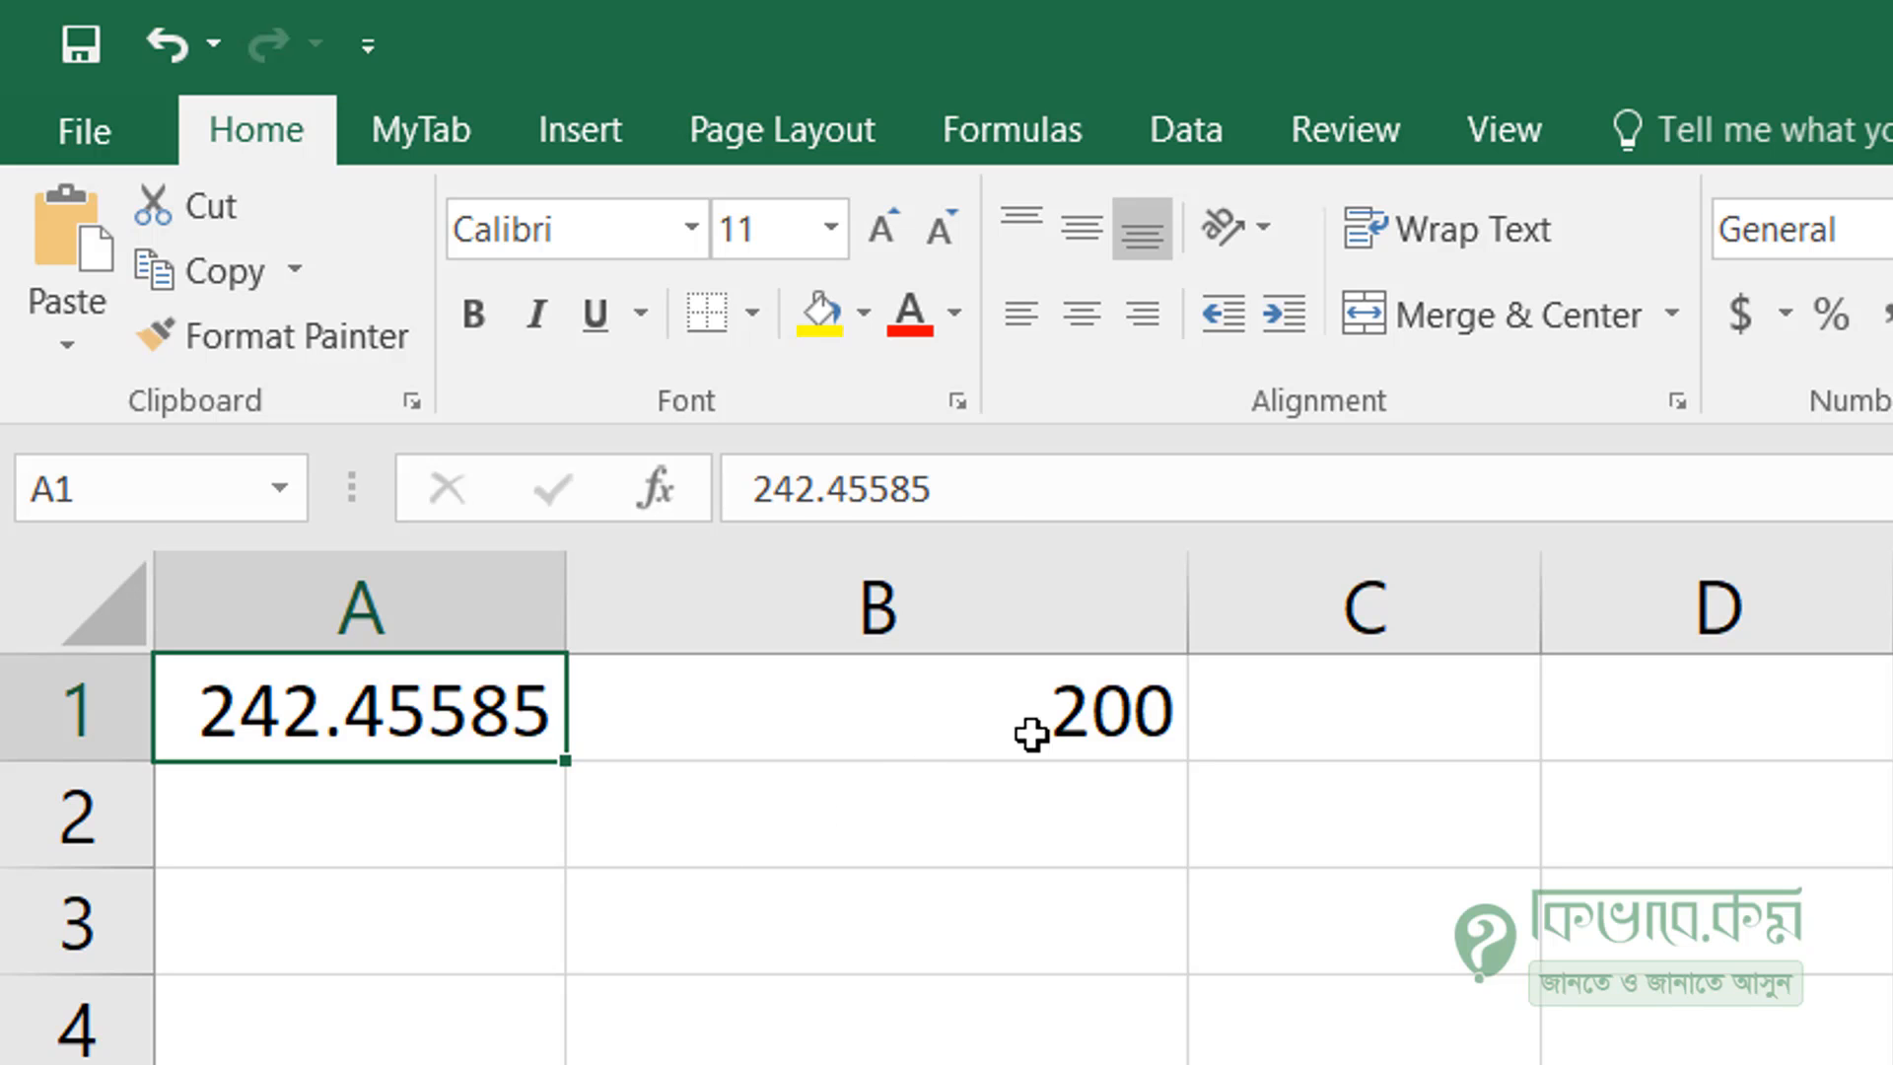
double_click(828, 718)
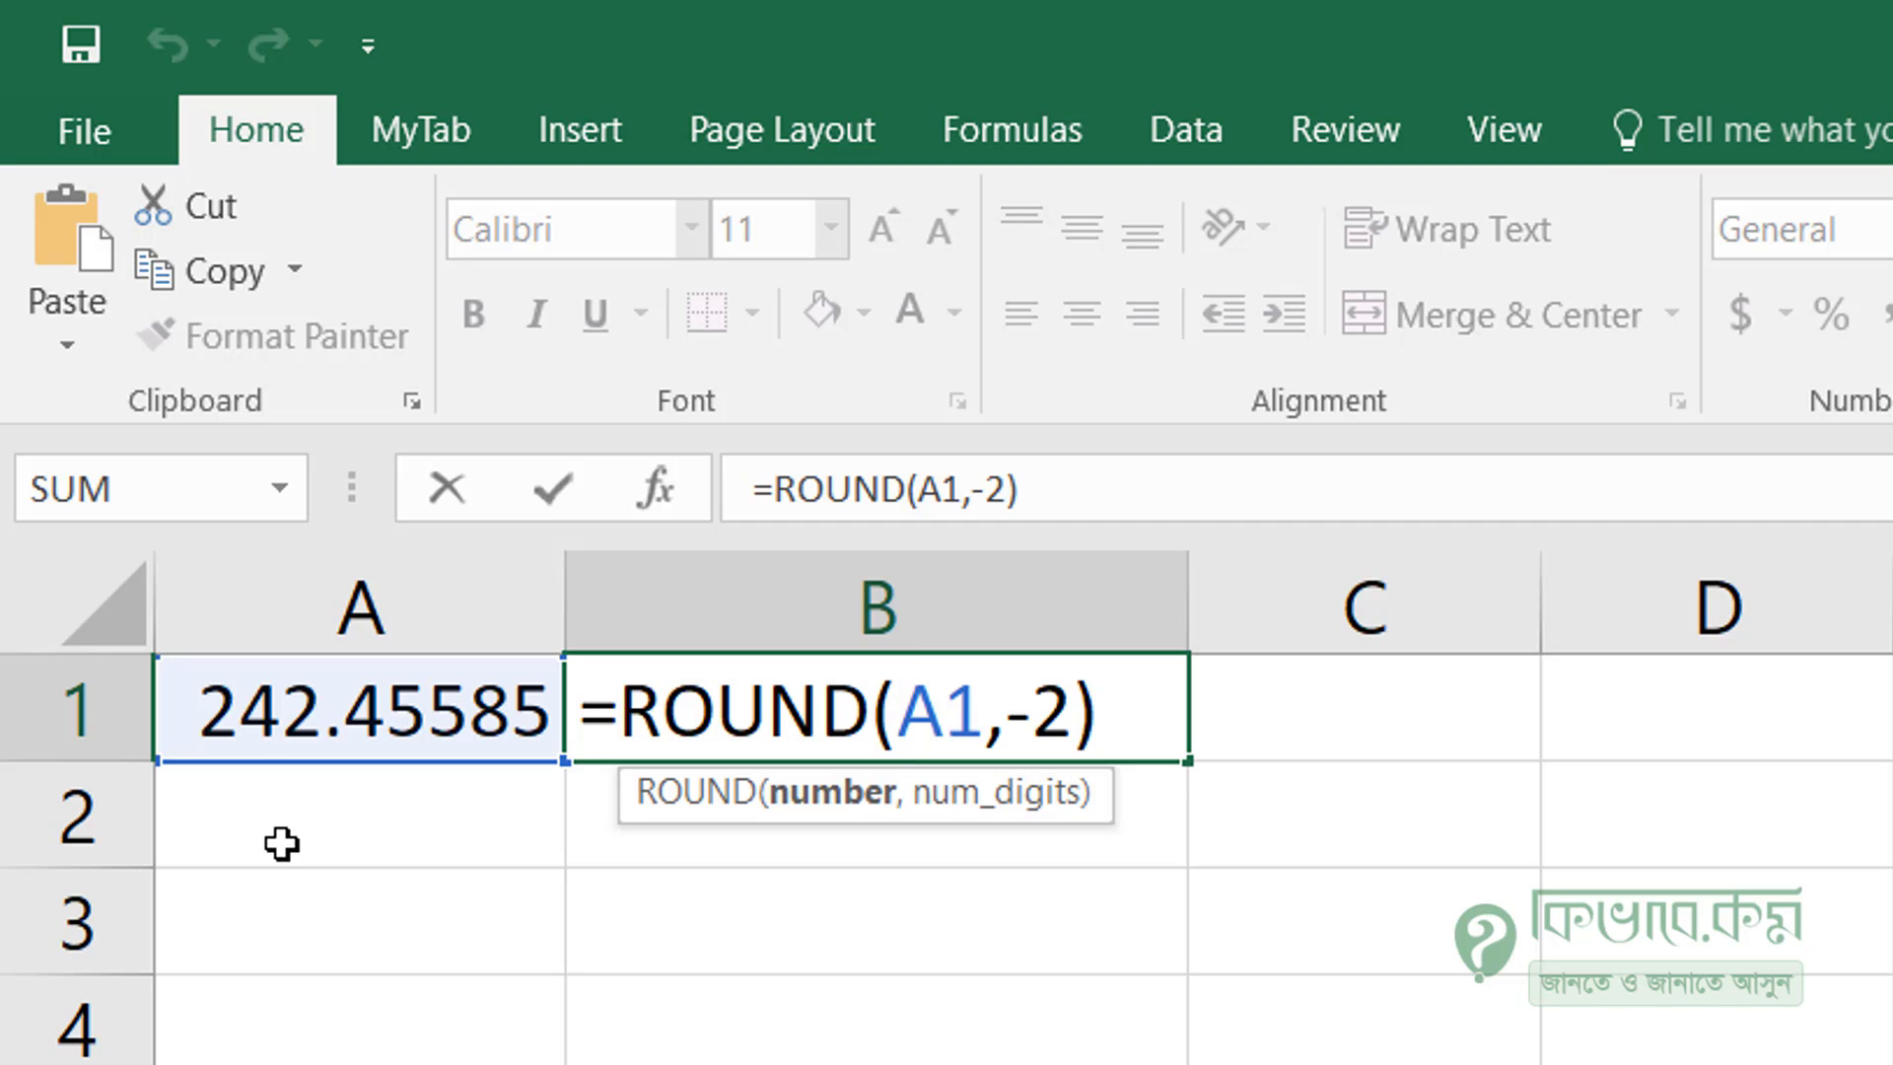
left_click(274, 755)
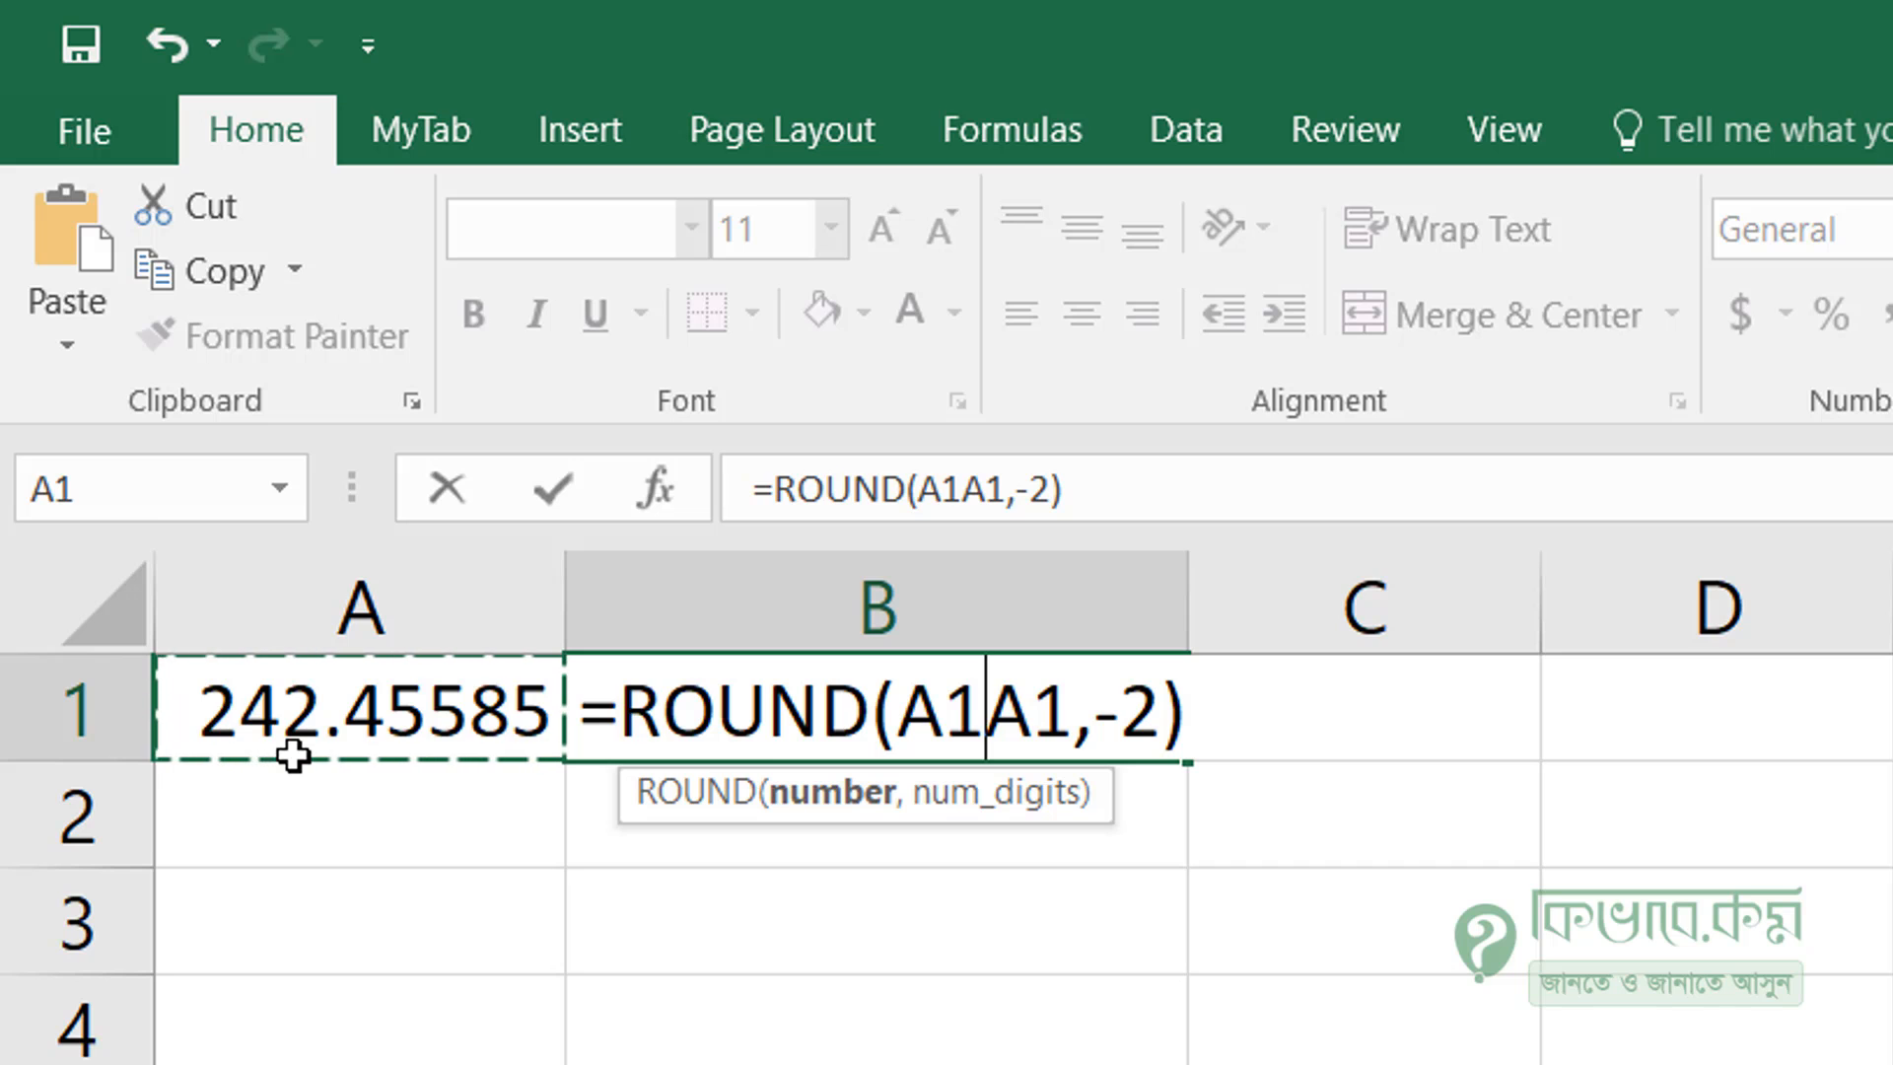
key("BackSpace")
key("BackSpace")
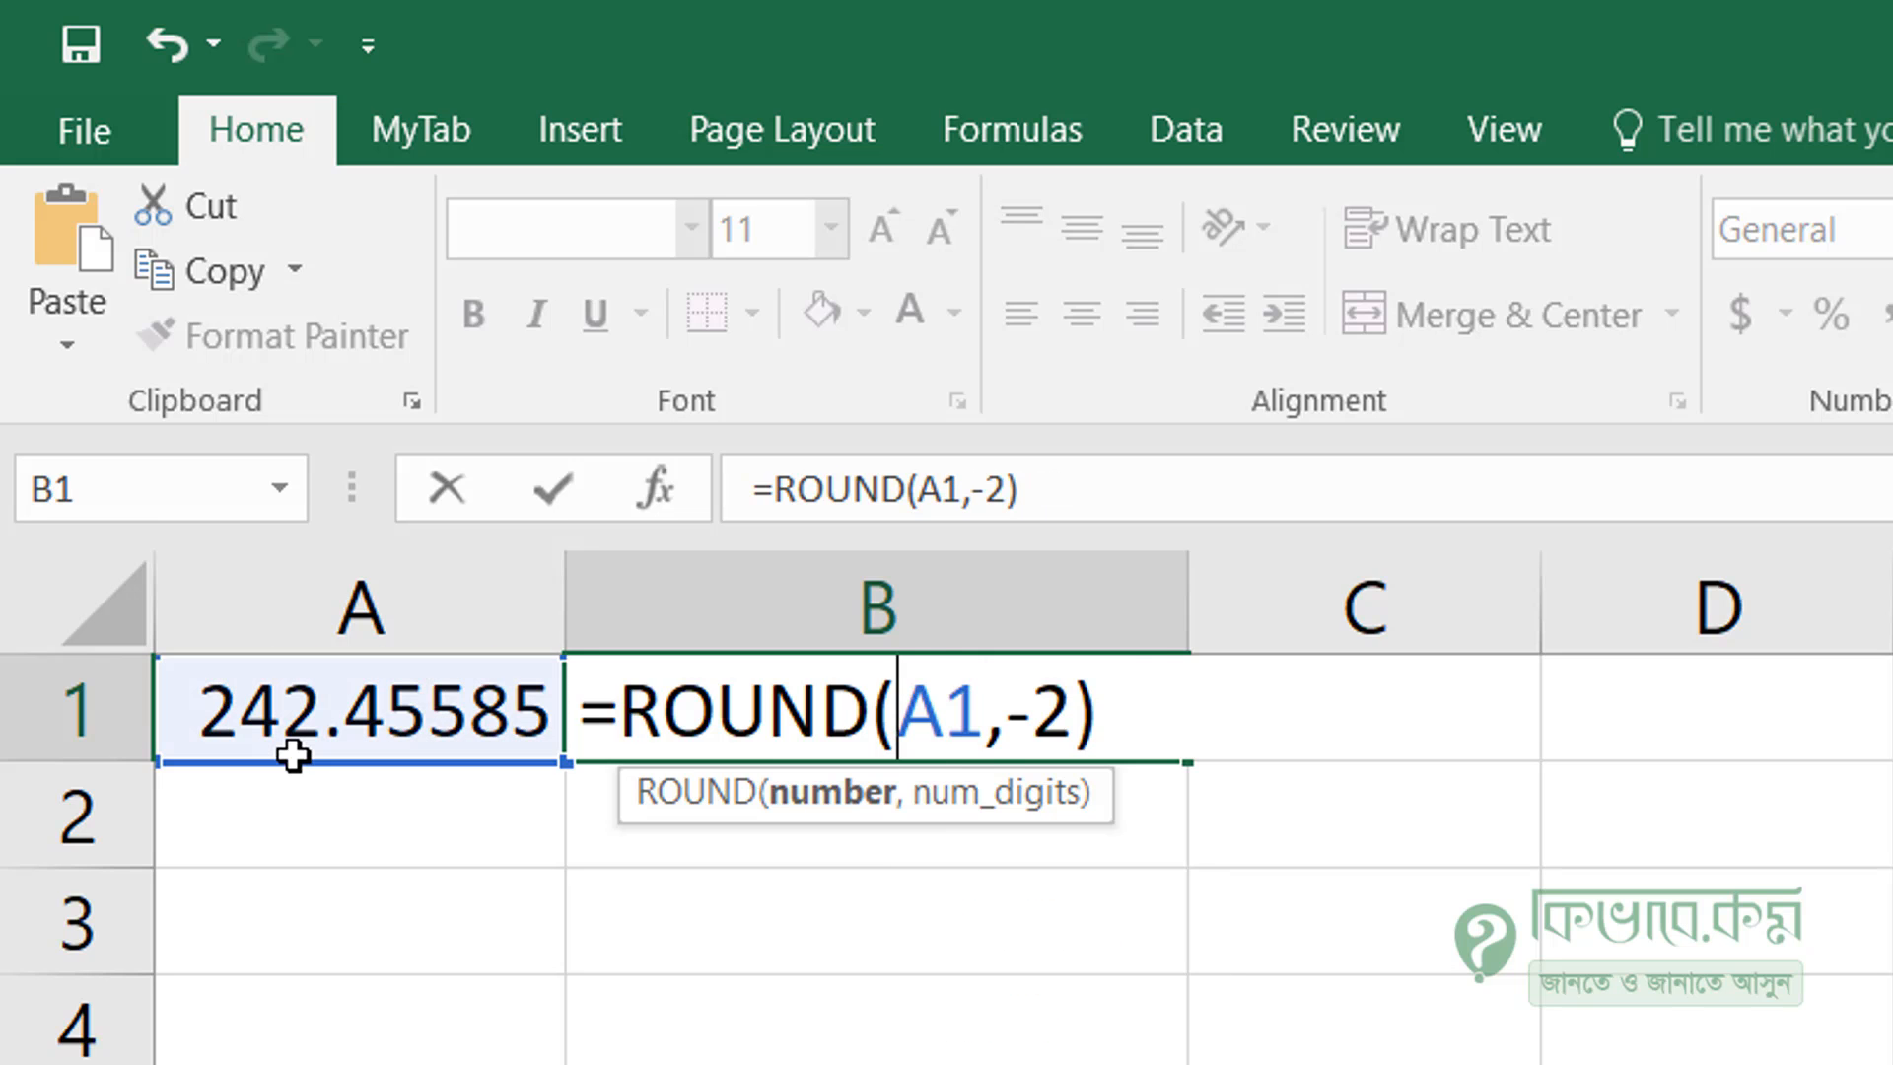
key("Return")
Change the number in A1 to 282.45585
left_click(309, 734)
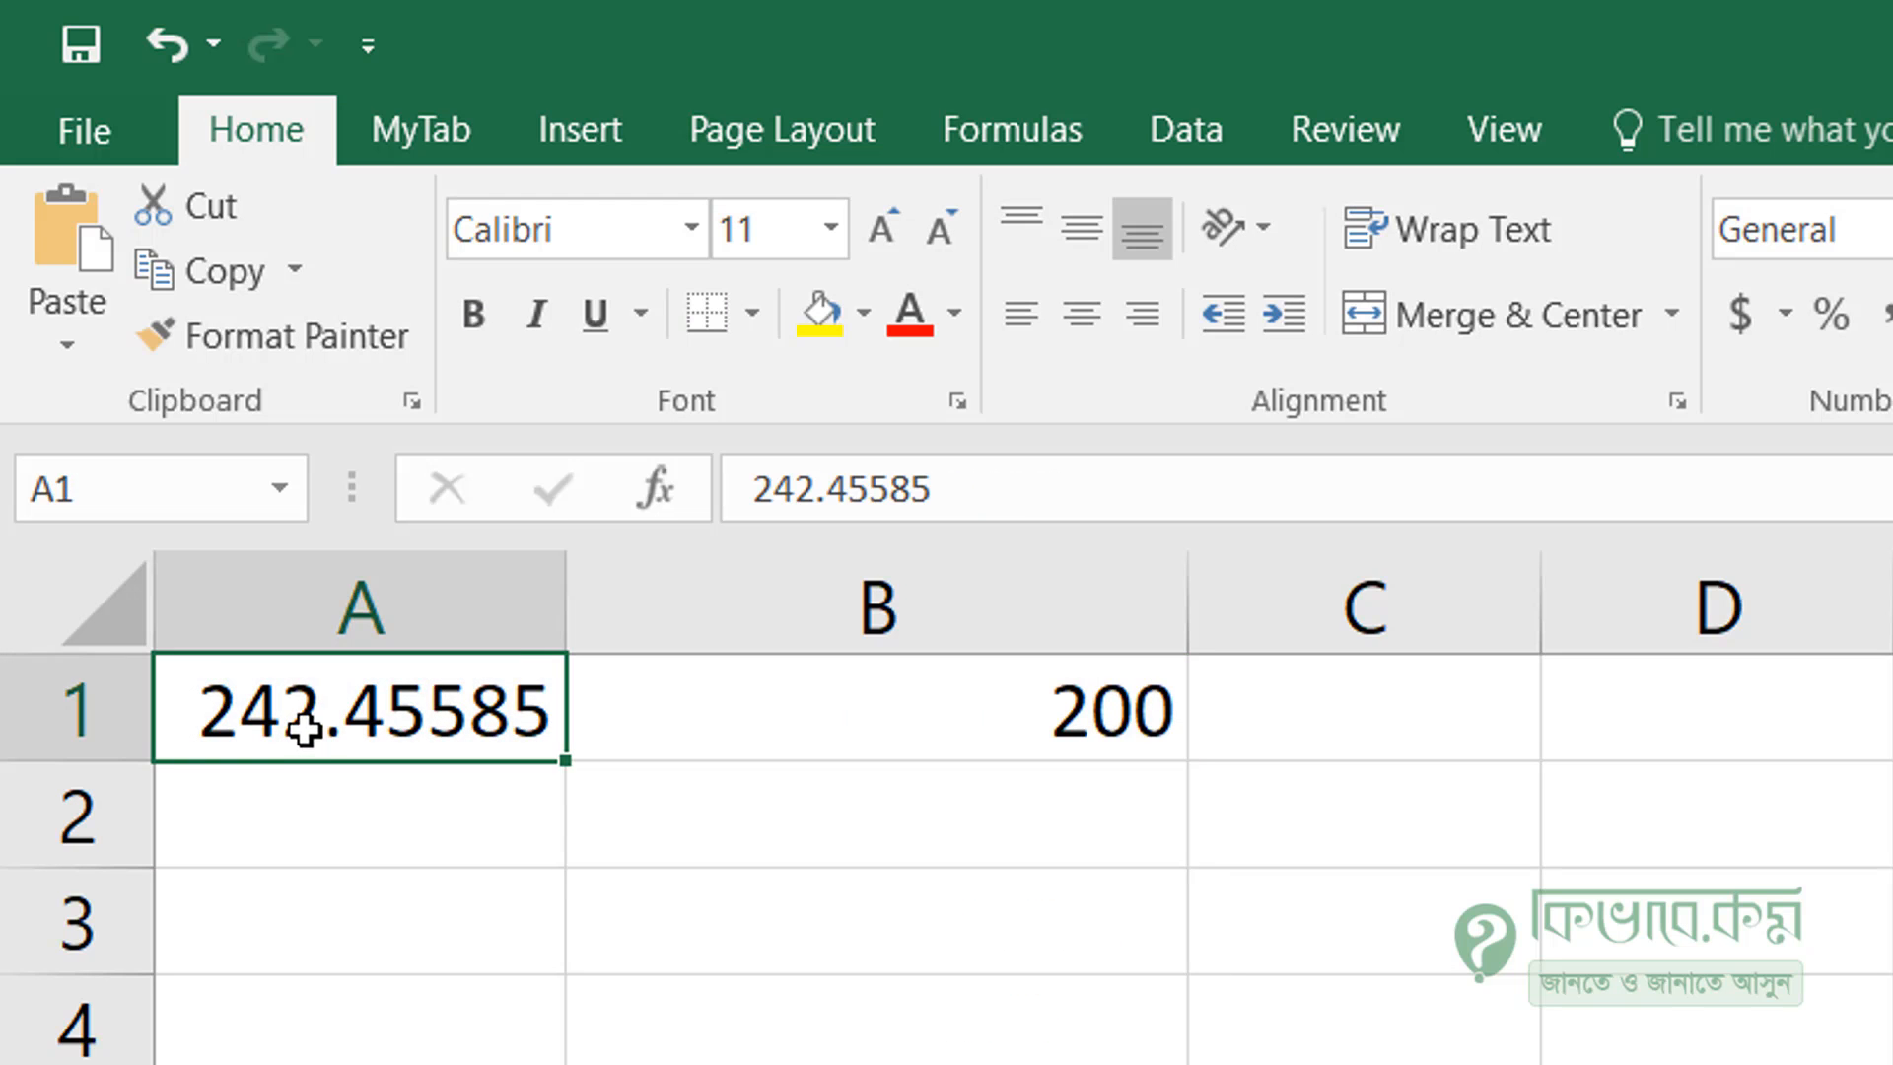
double_click(308, 734)
left_click(265, 718)
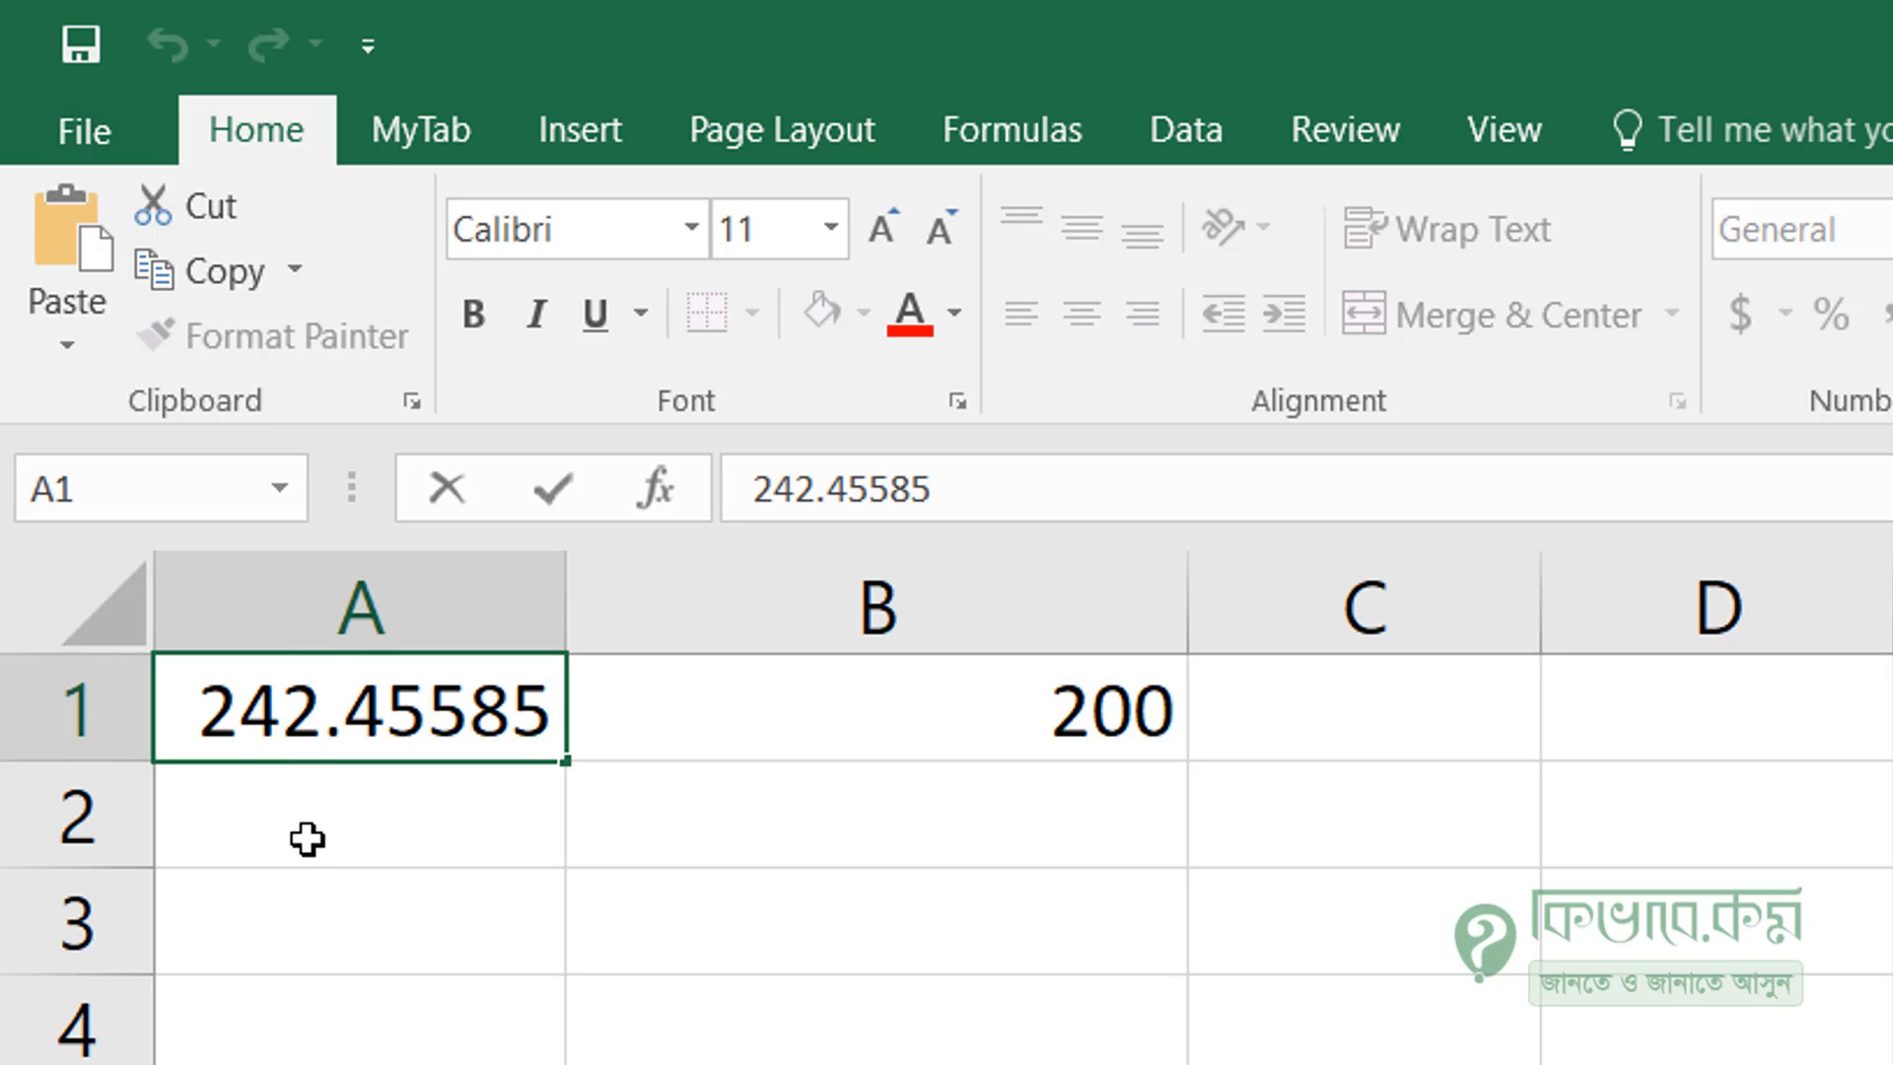
key("BackSpace")
type("8")
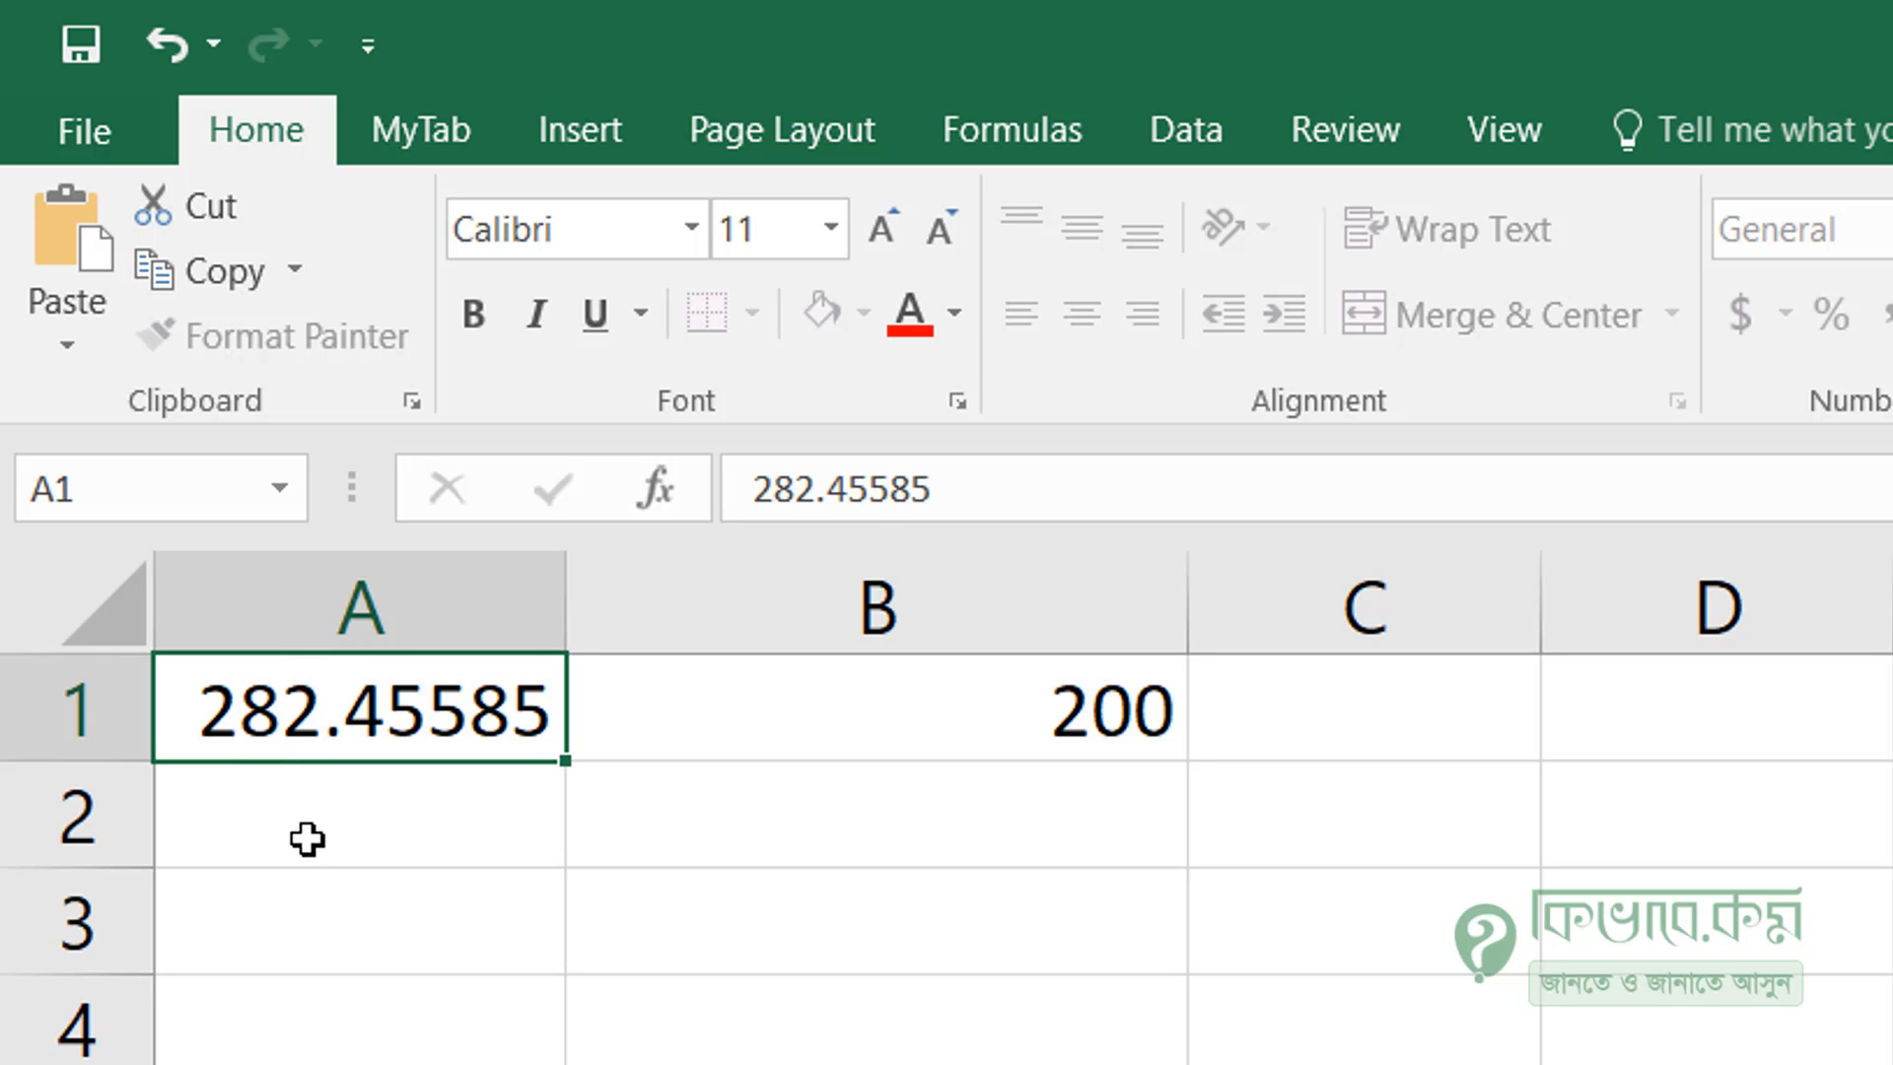
key("Return")
Set the number of digits in B1's ROUND formula to -3 to round A1 to the nearest thousand
left_click(311, 735)
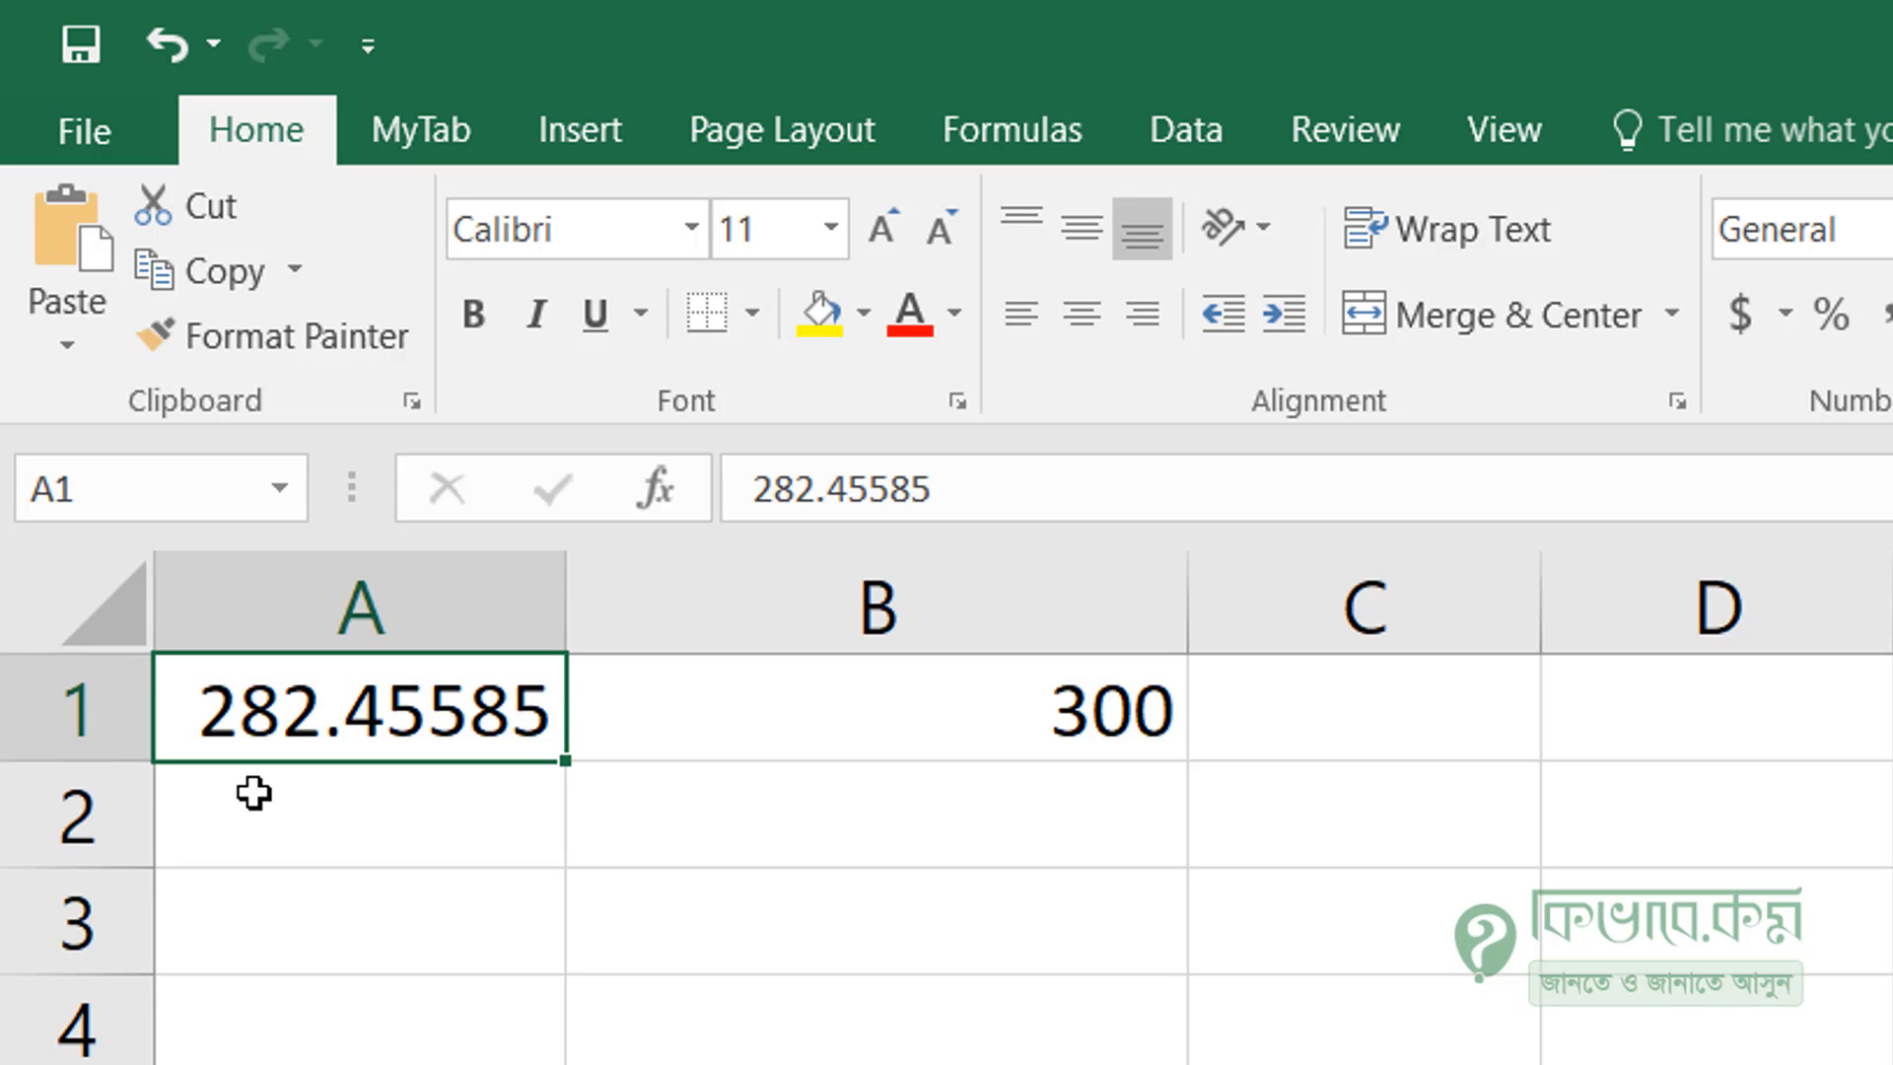
double_click(363, 718)
double_click(503, 706)
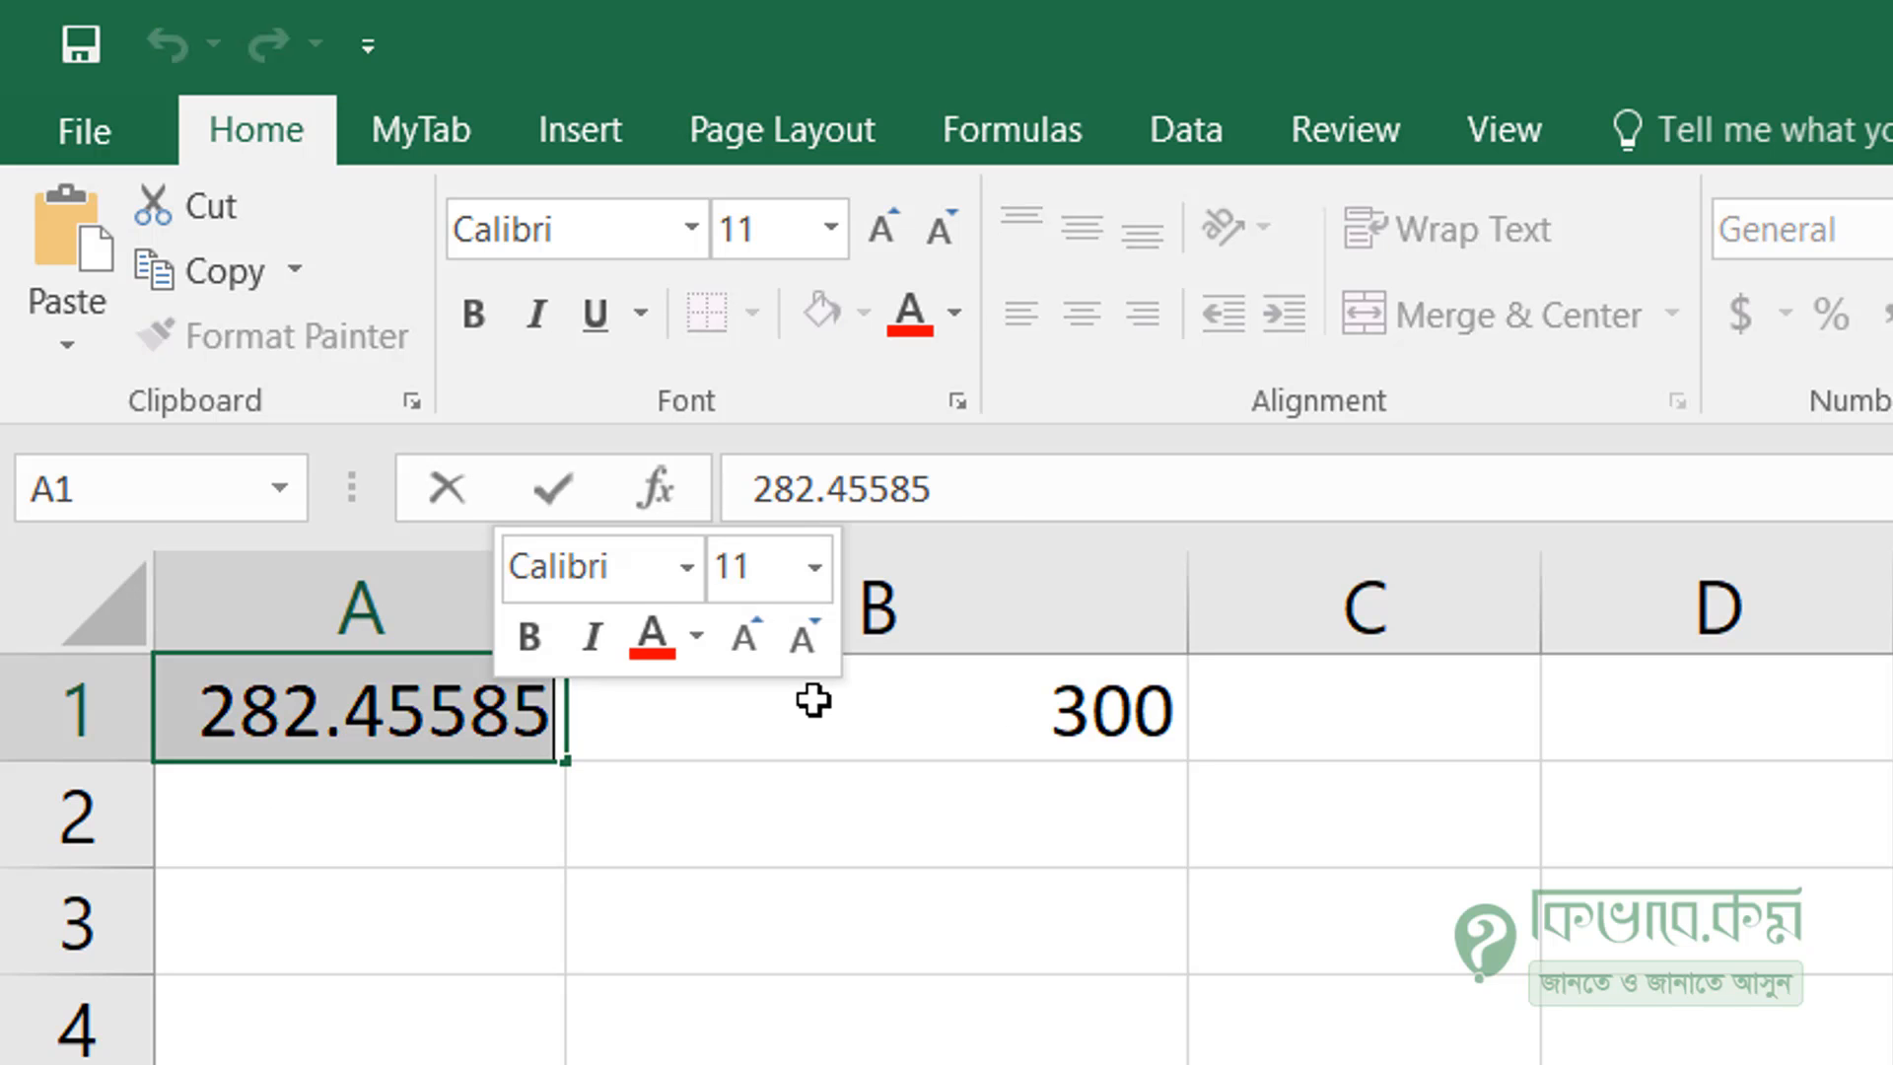
double_click(815, 706)
left_click(1051, 712)
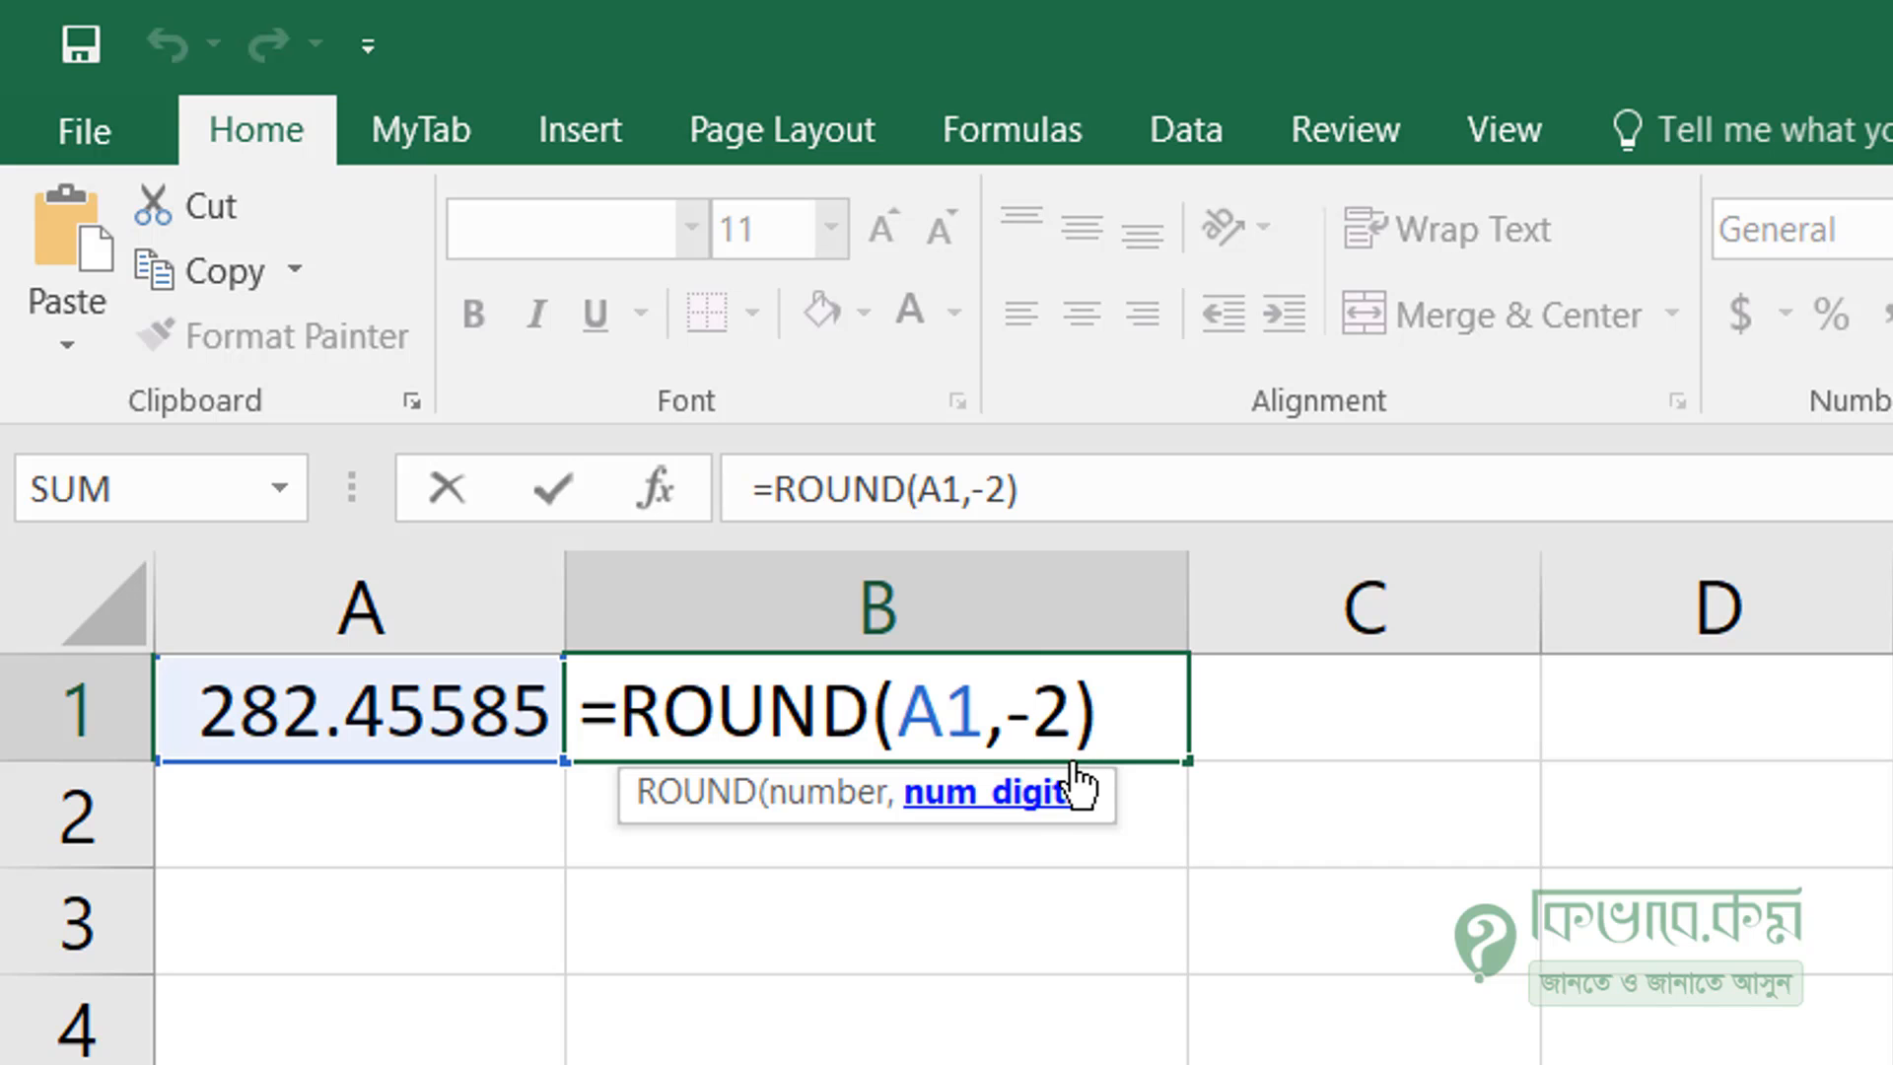
key("BackSpace")
type("3")
key("Return")
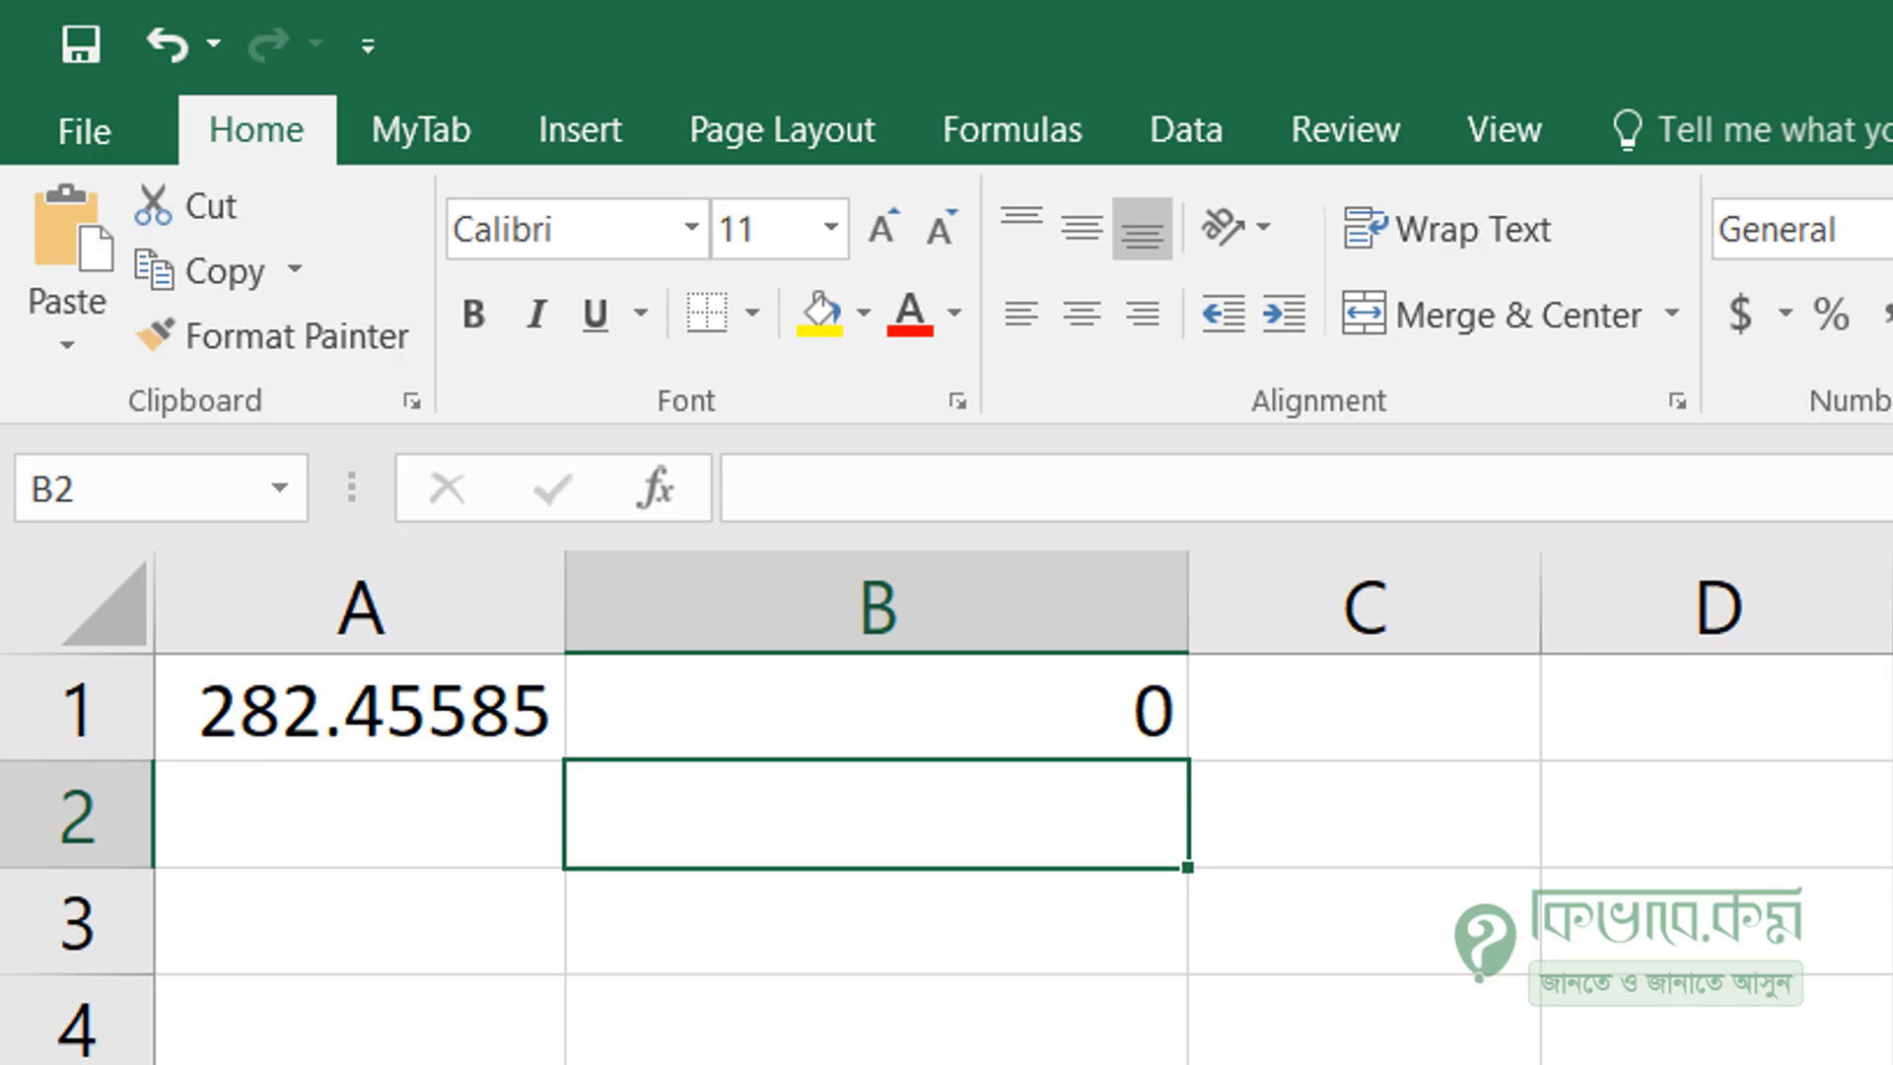
left_click(892, 676)
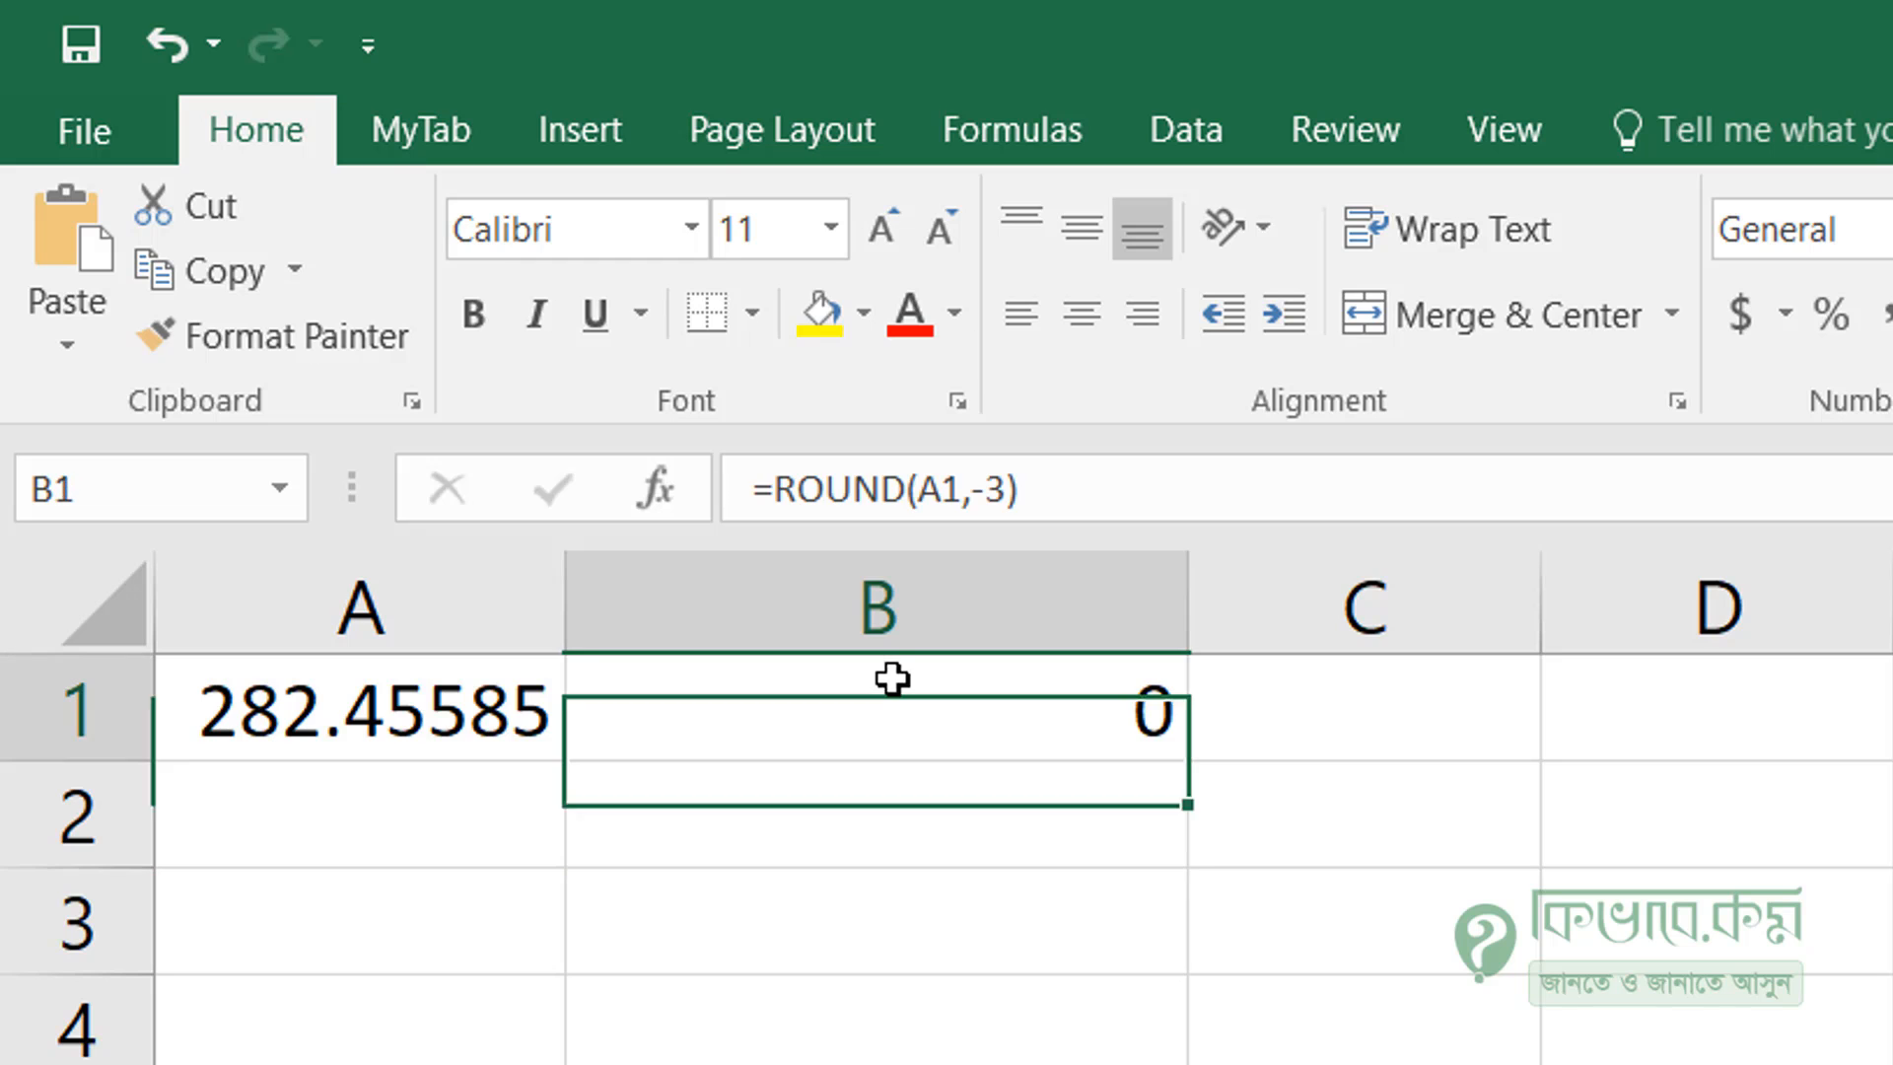
double_click(891, 681)
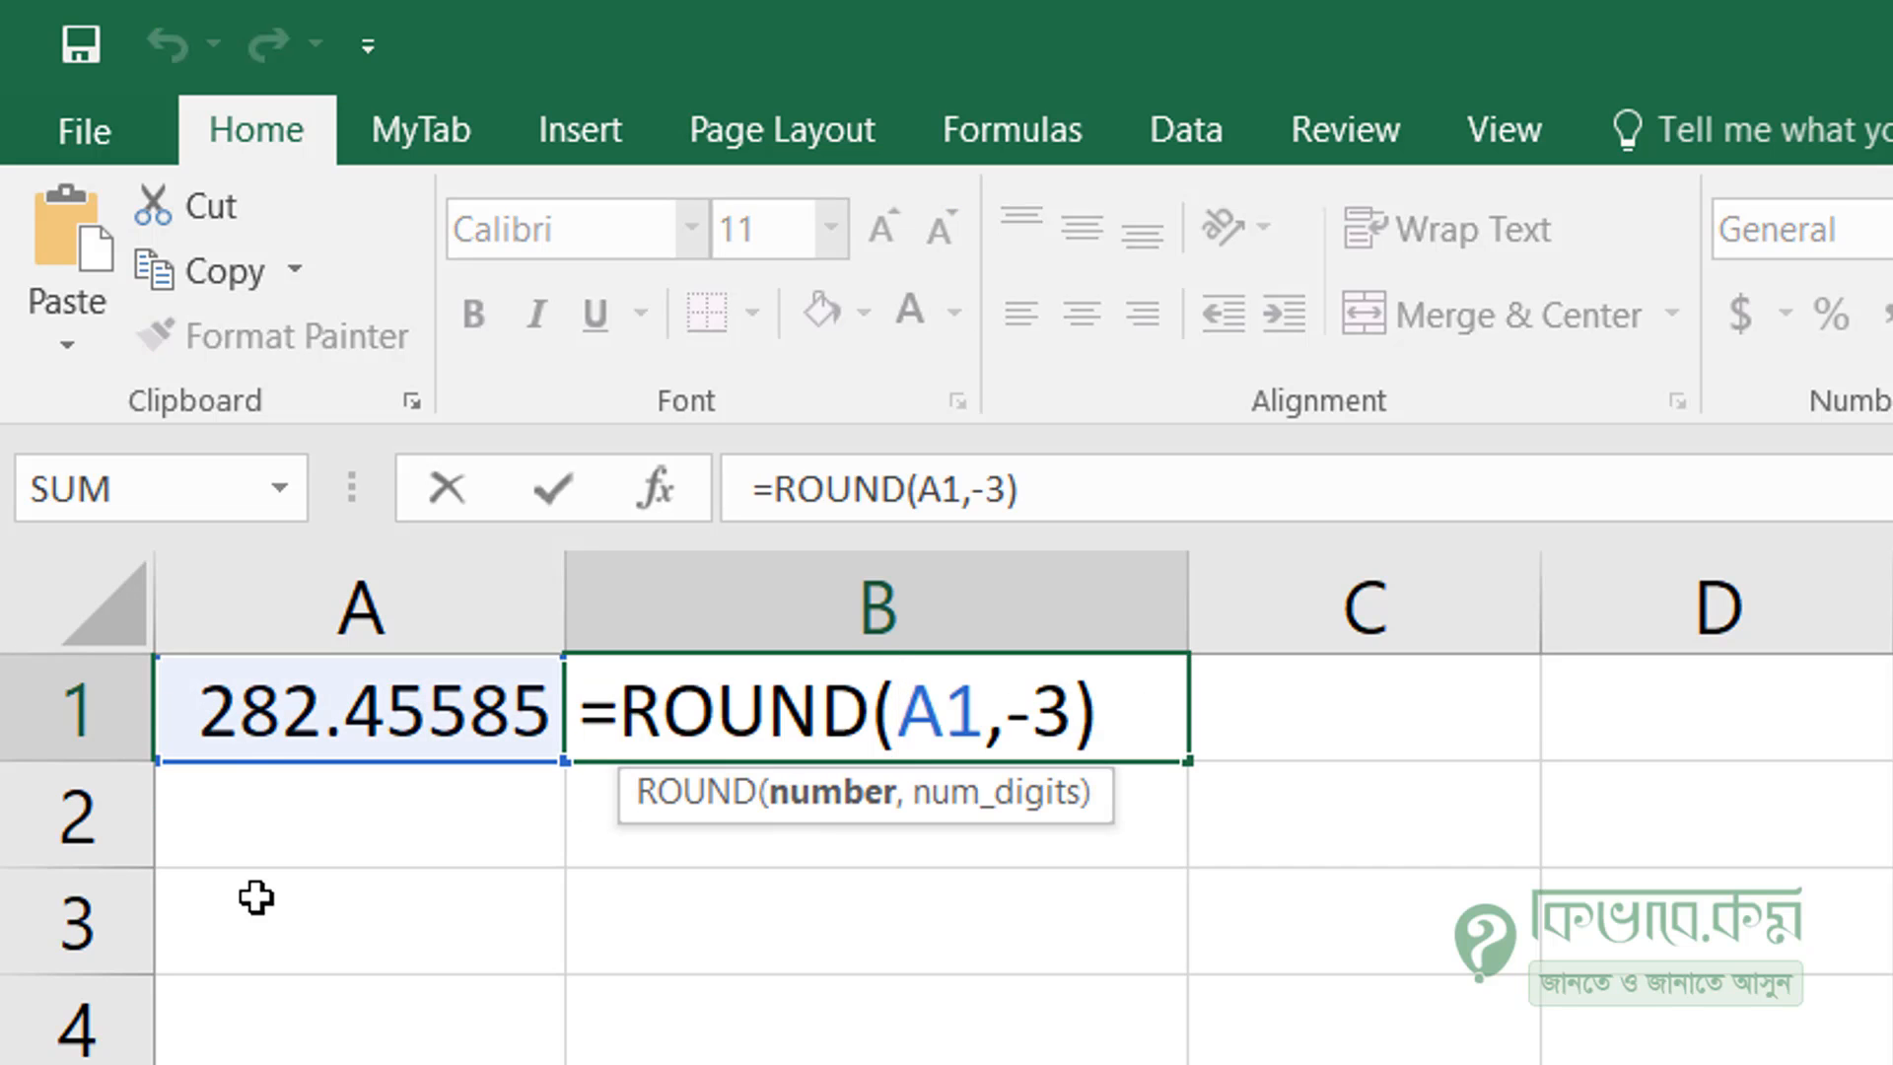
key("Return")
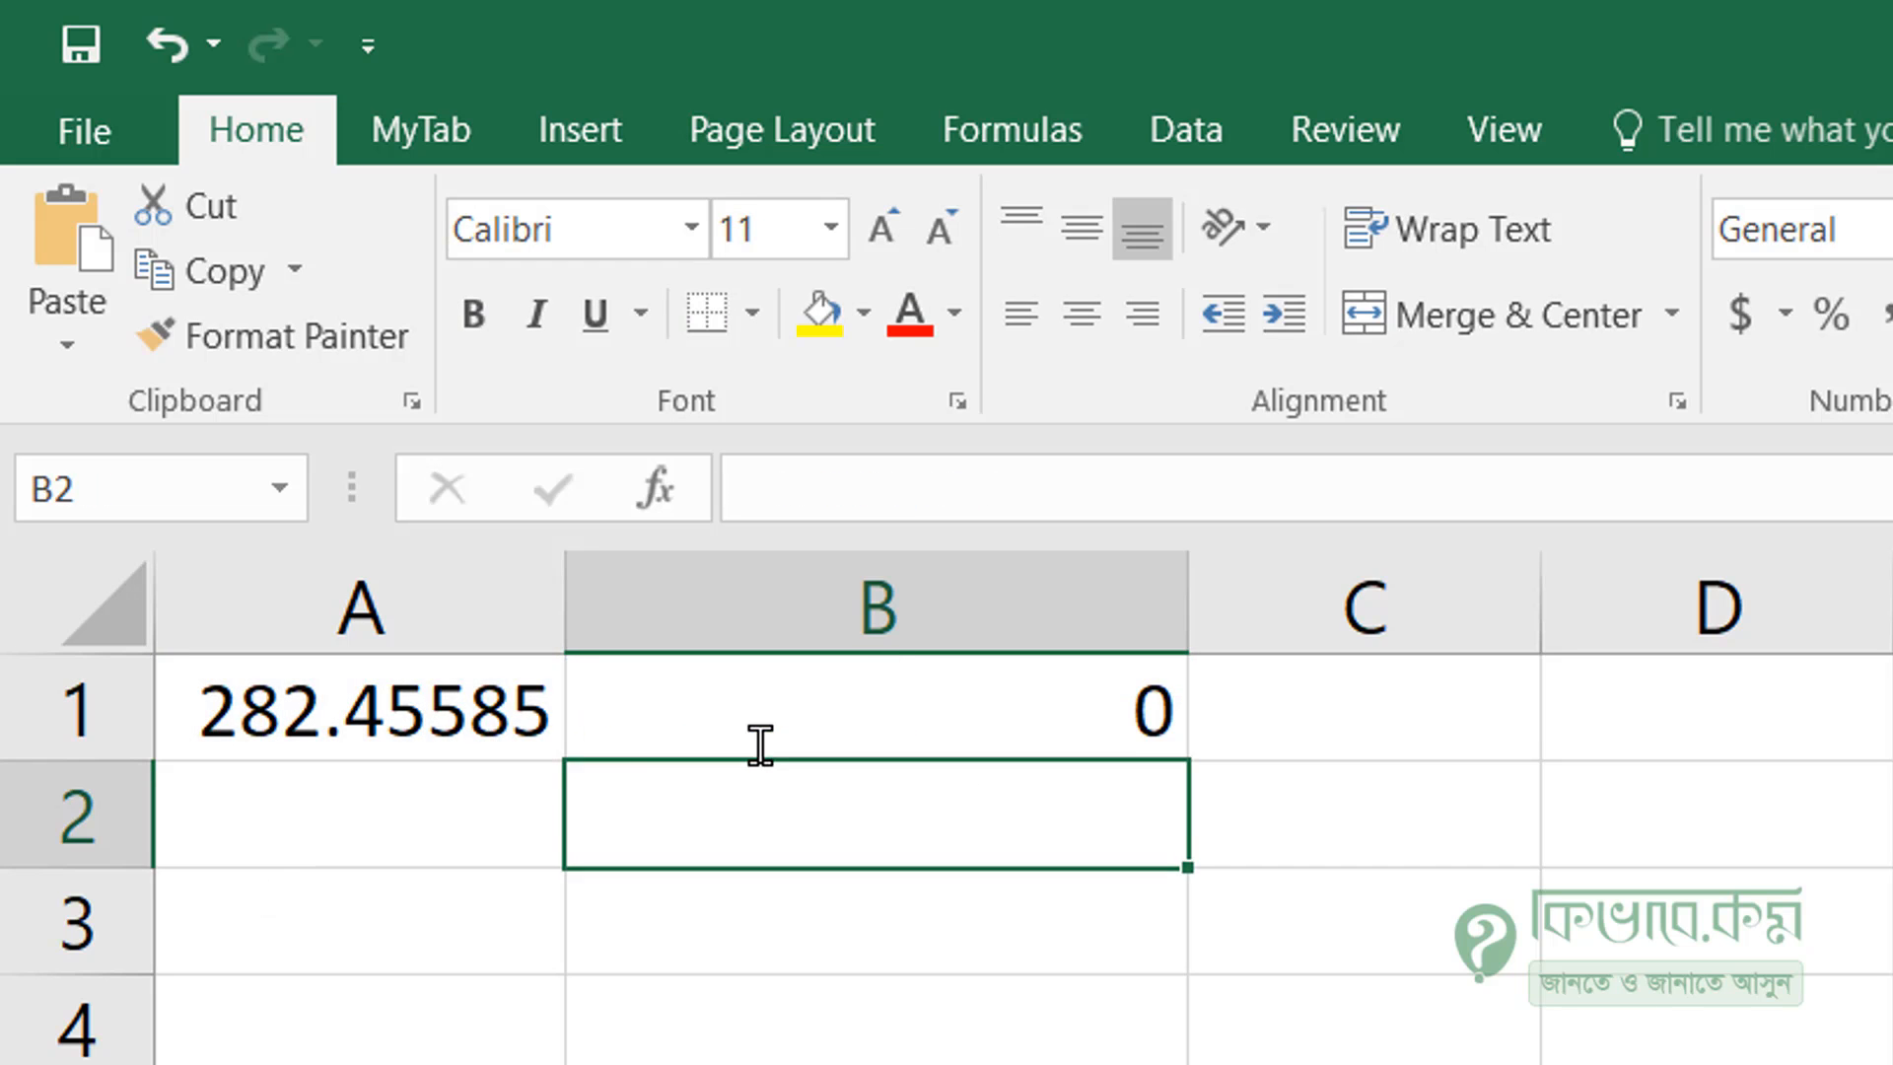
Insert 125 in front of the number in A1 to make it 125282.45585
left_click(220, 738)
double_click(183, 724)
type("125")
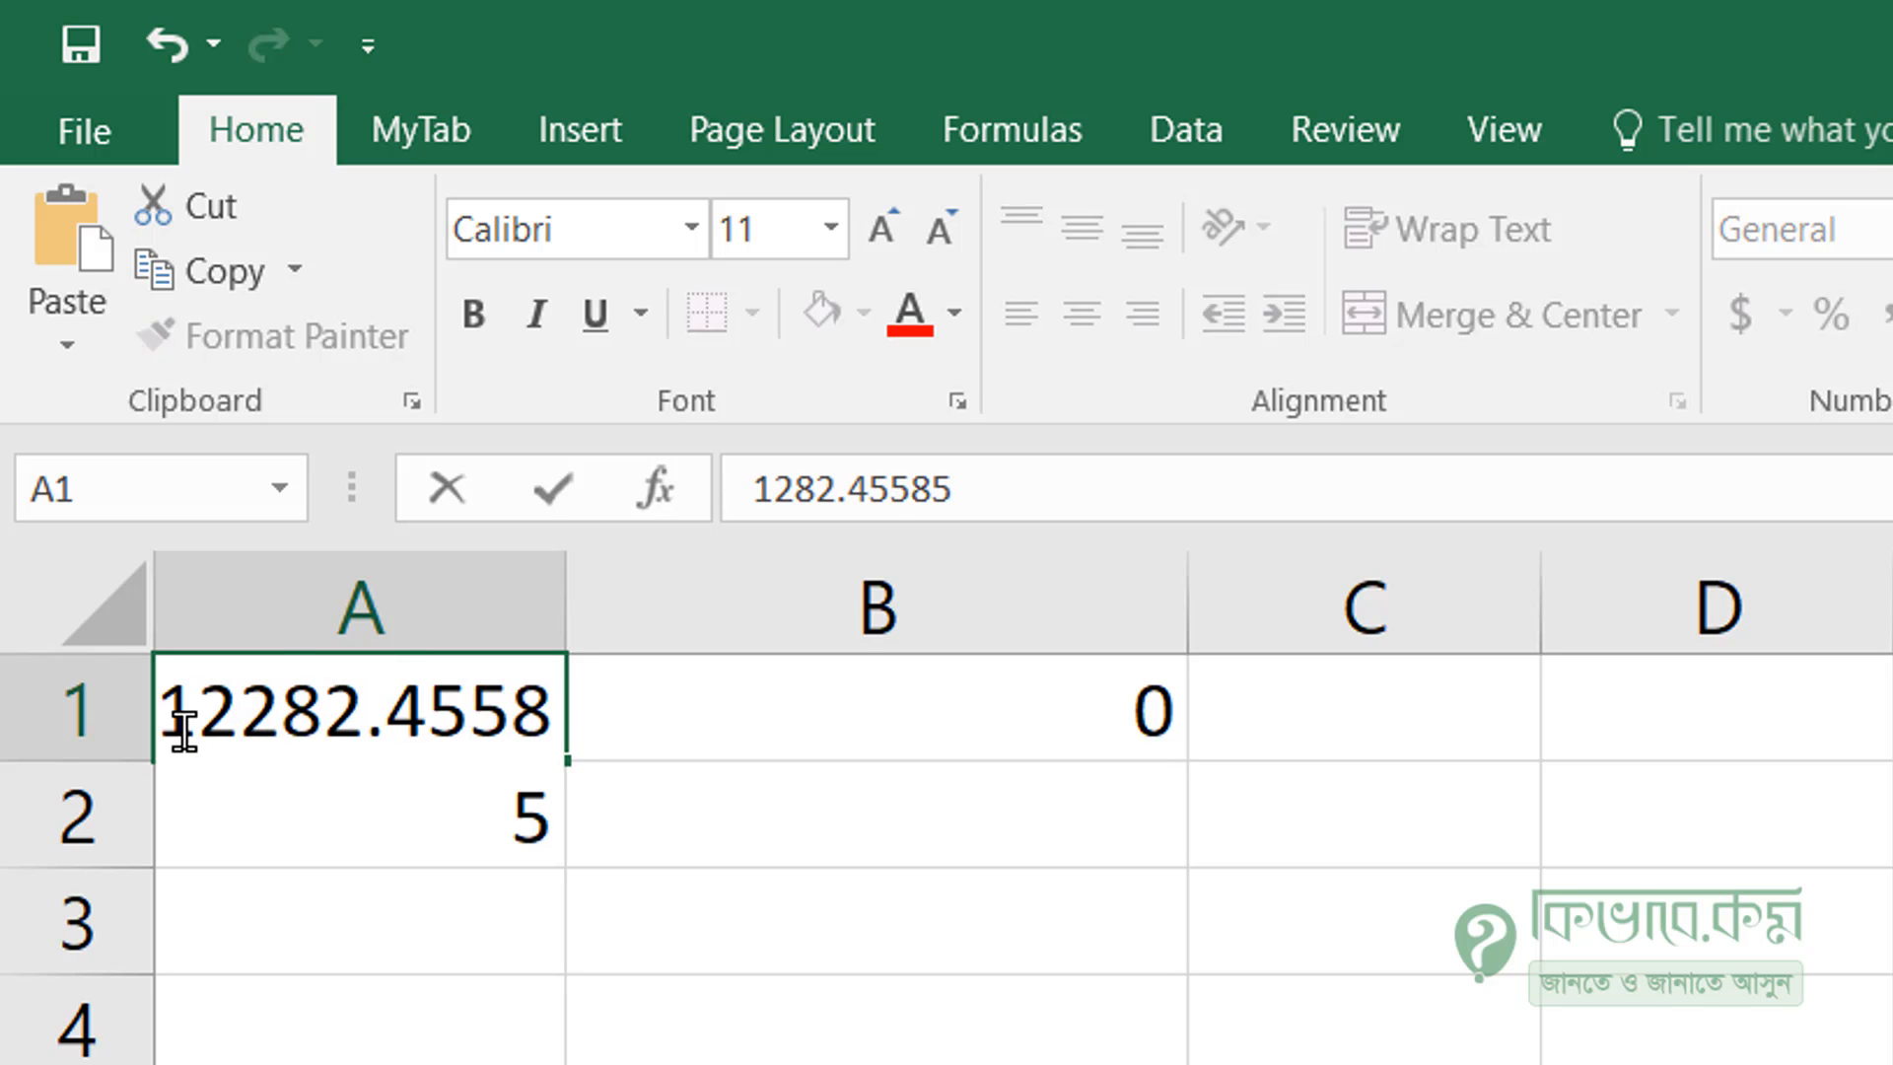
key("Return")
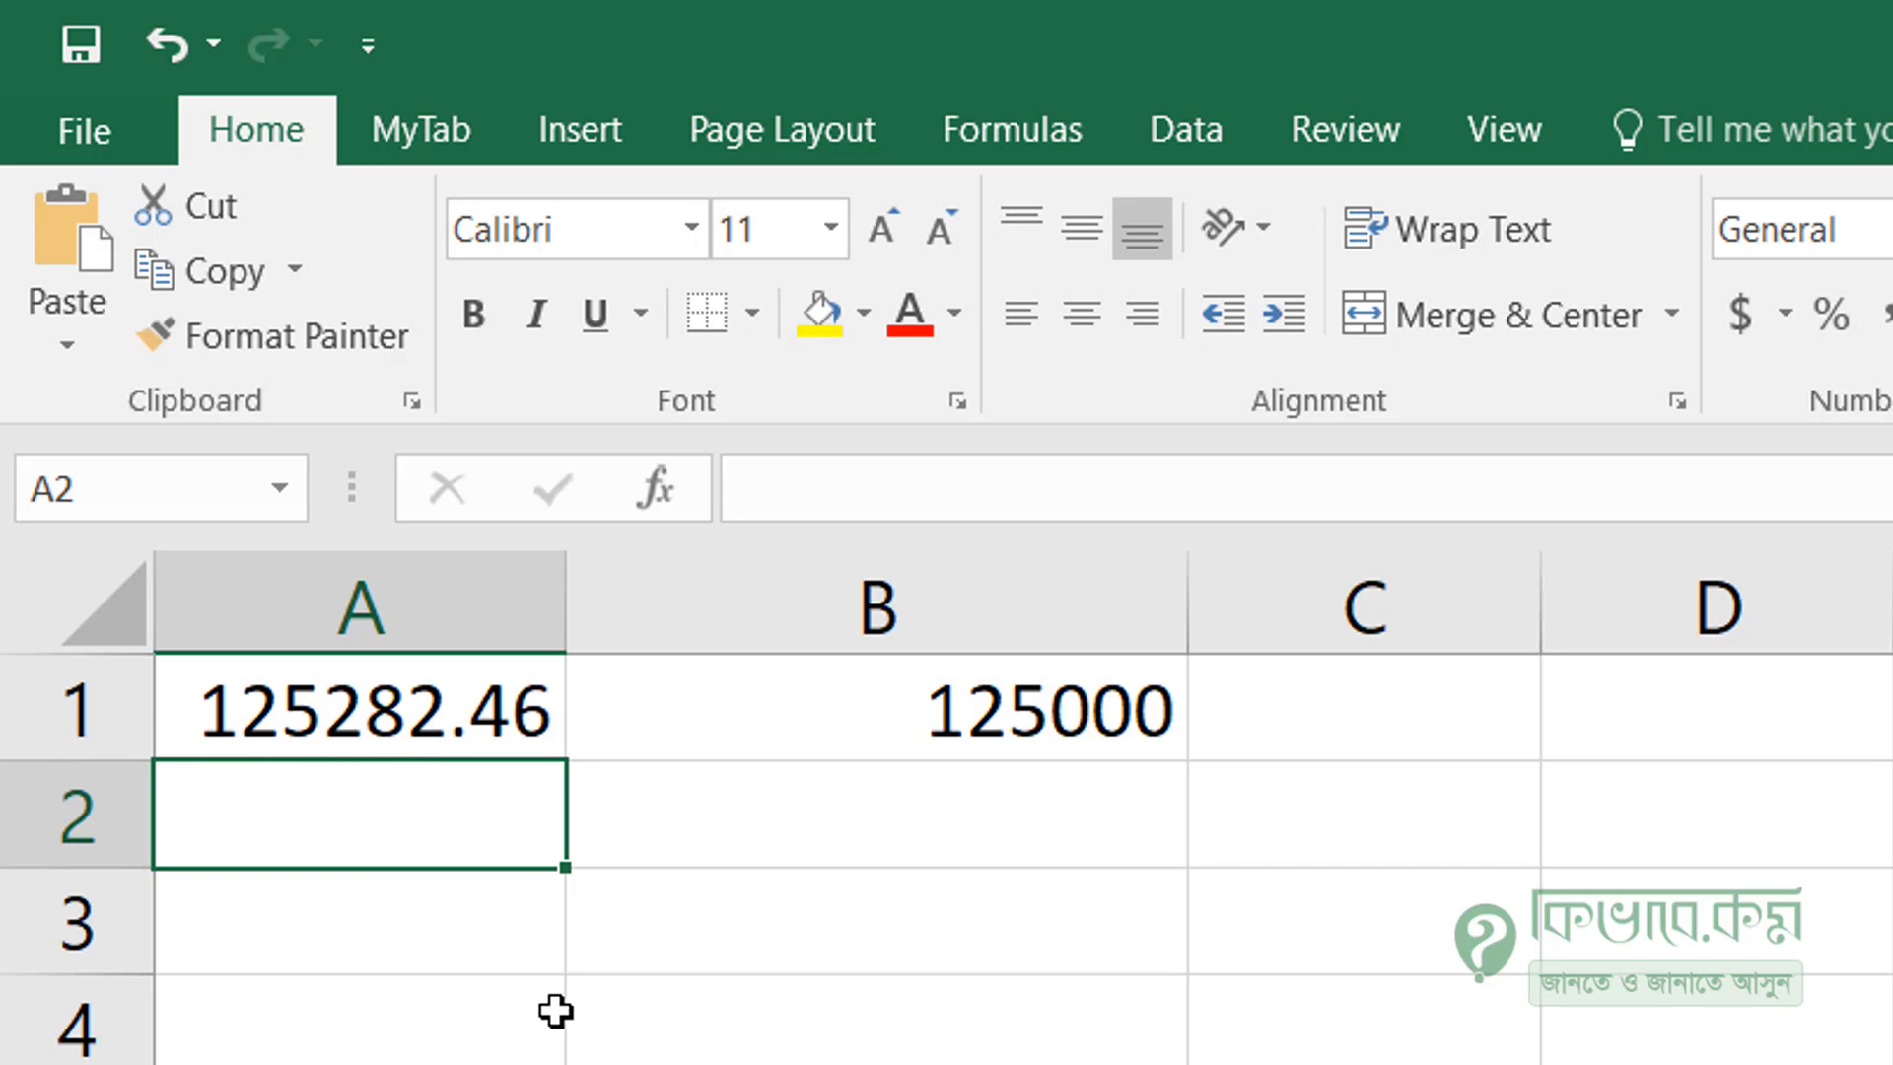
Enter the formula =ROUNDUP(A1,0) in B2 to round A1 up to a whole number
double_click(768, 710)
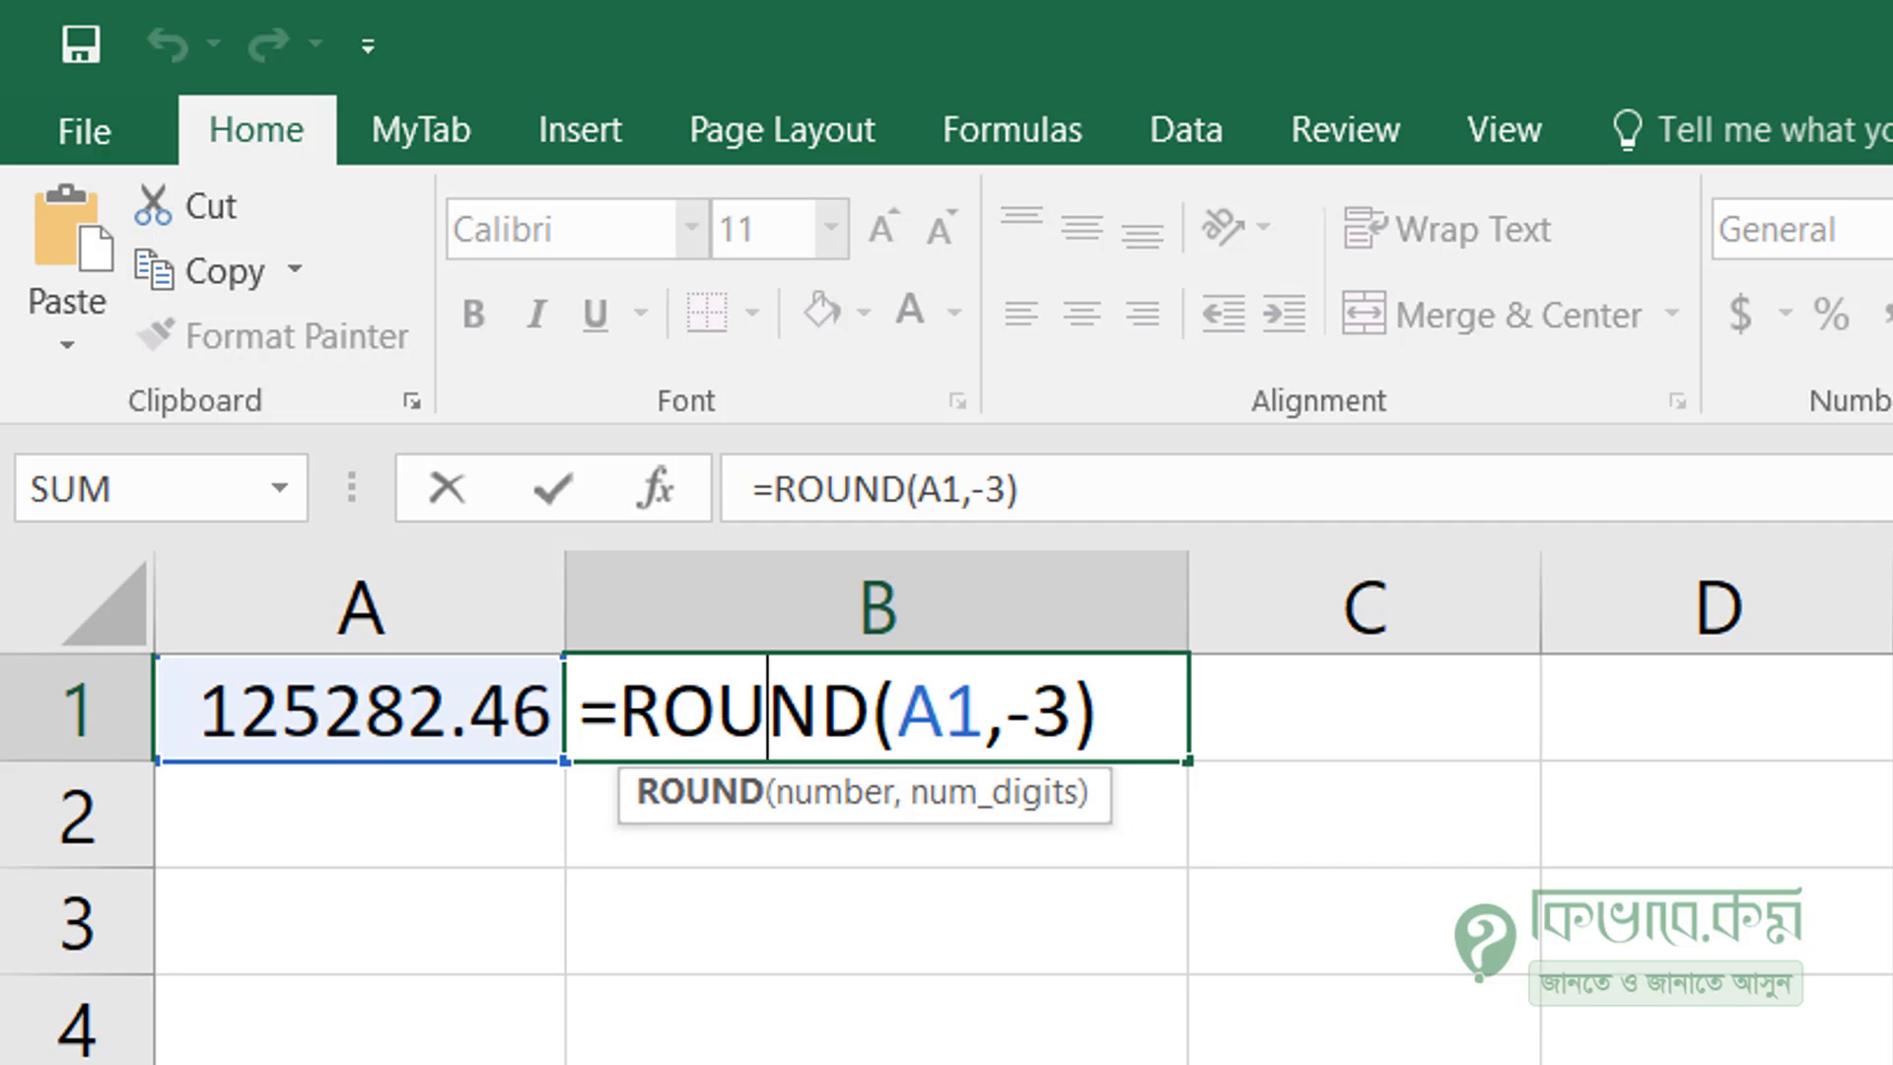
key("Return")
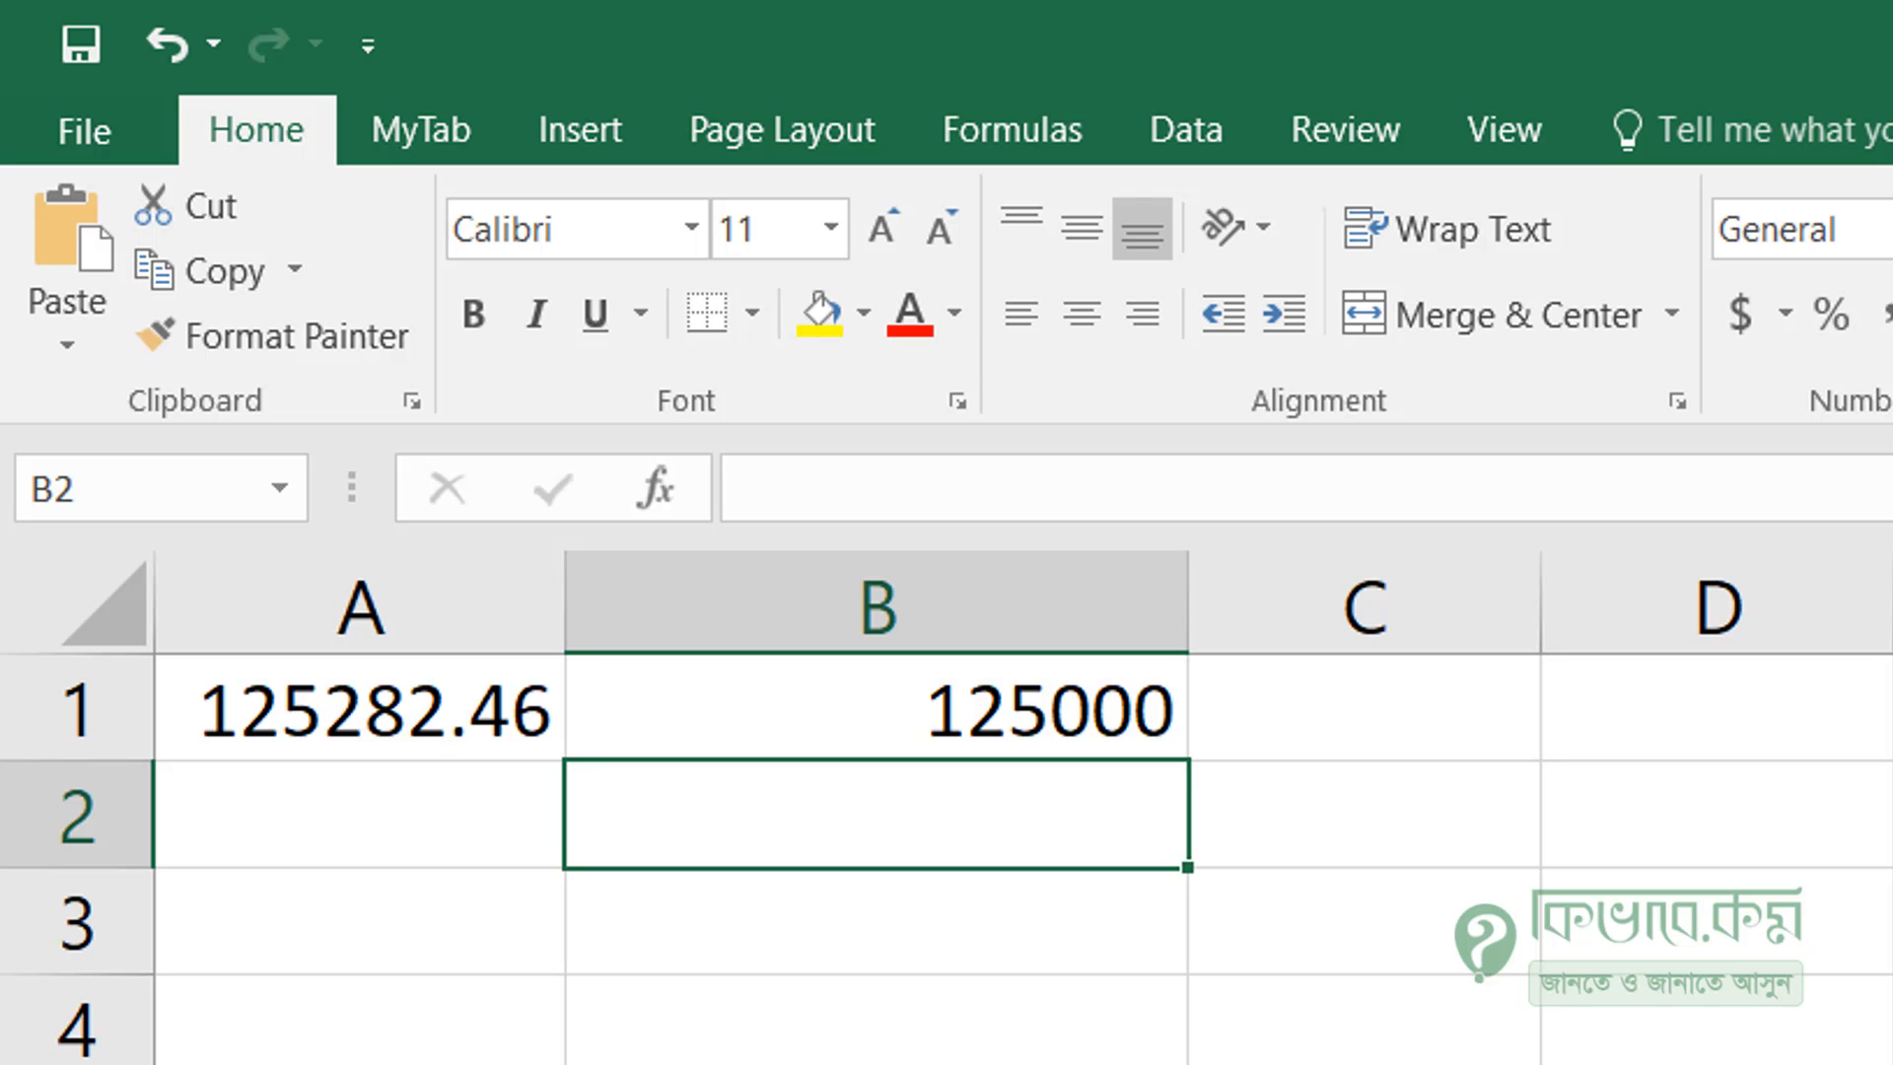
type("=roundup")
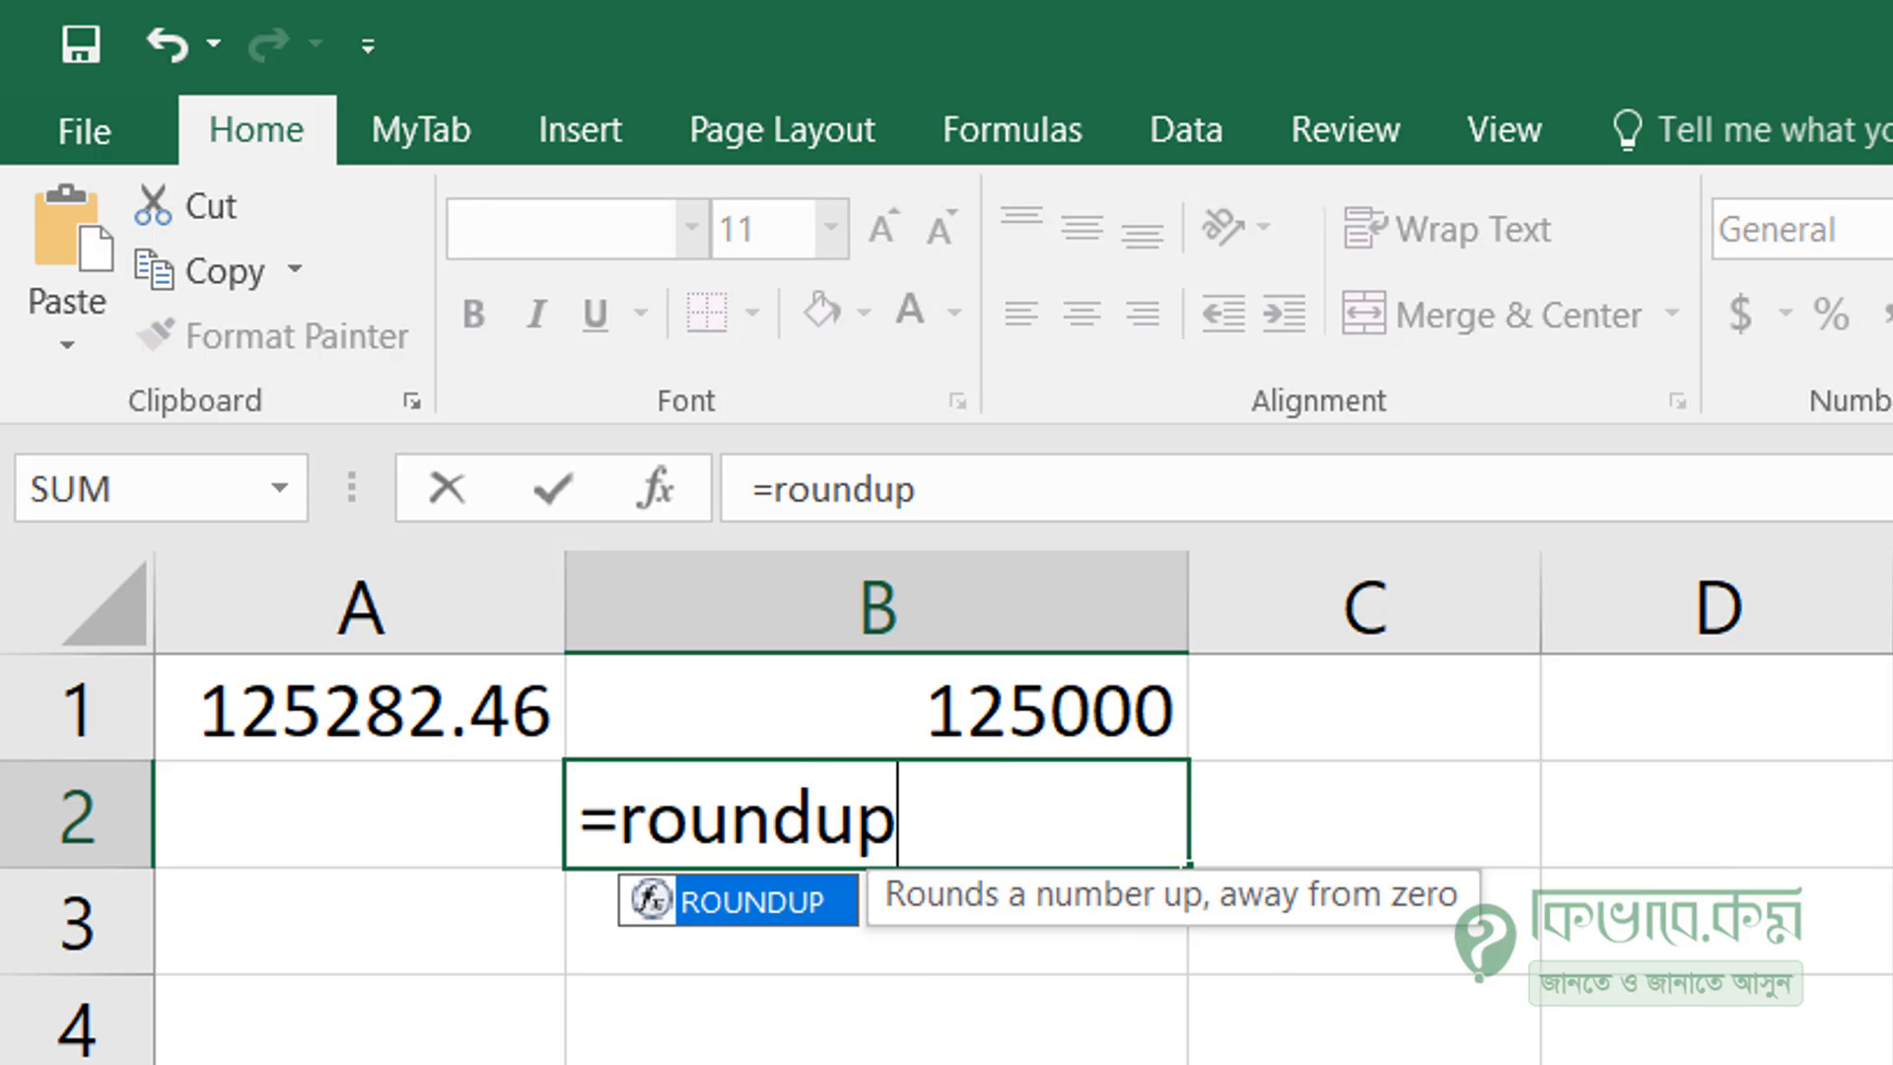
type("(")
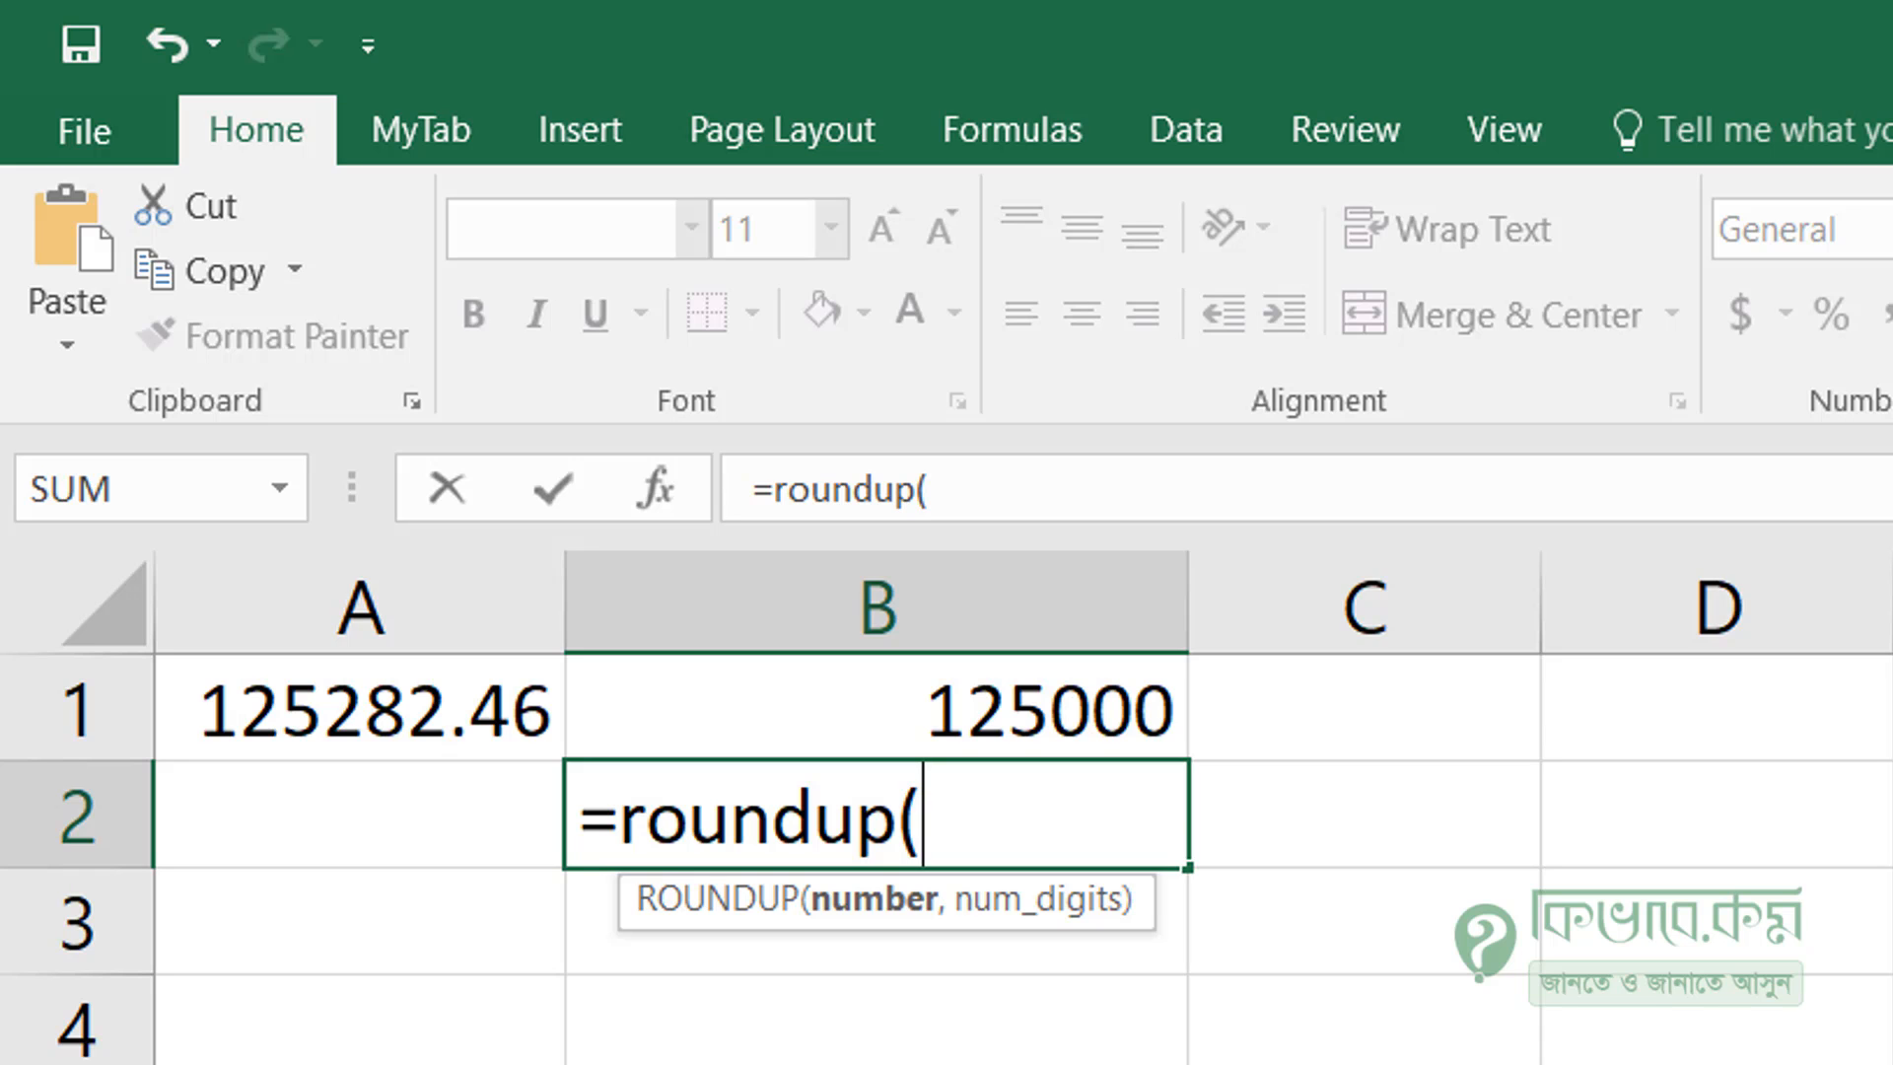
left_click(472, 719)
type(",")
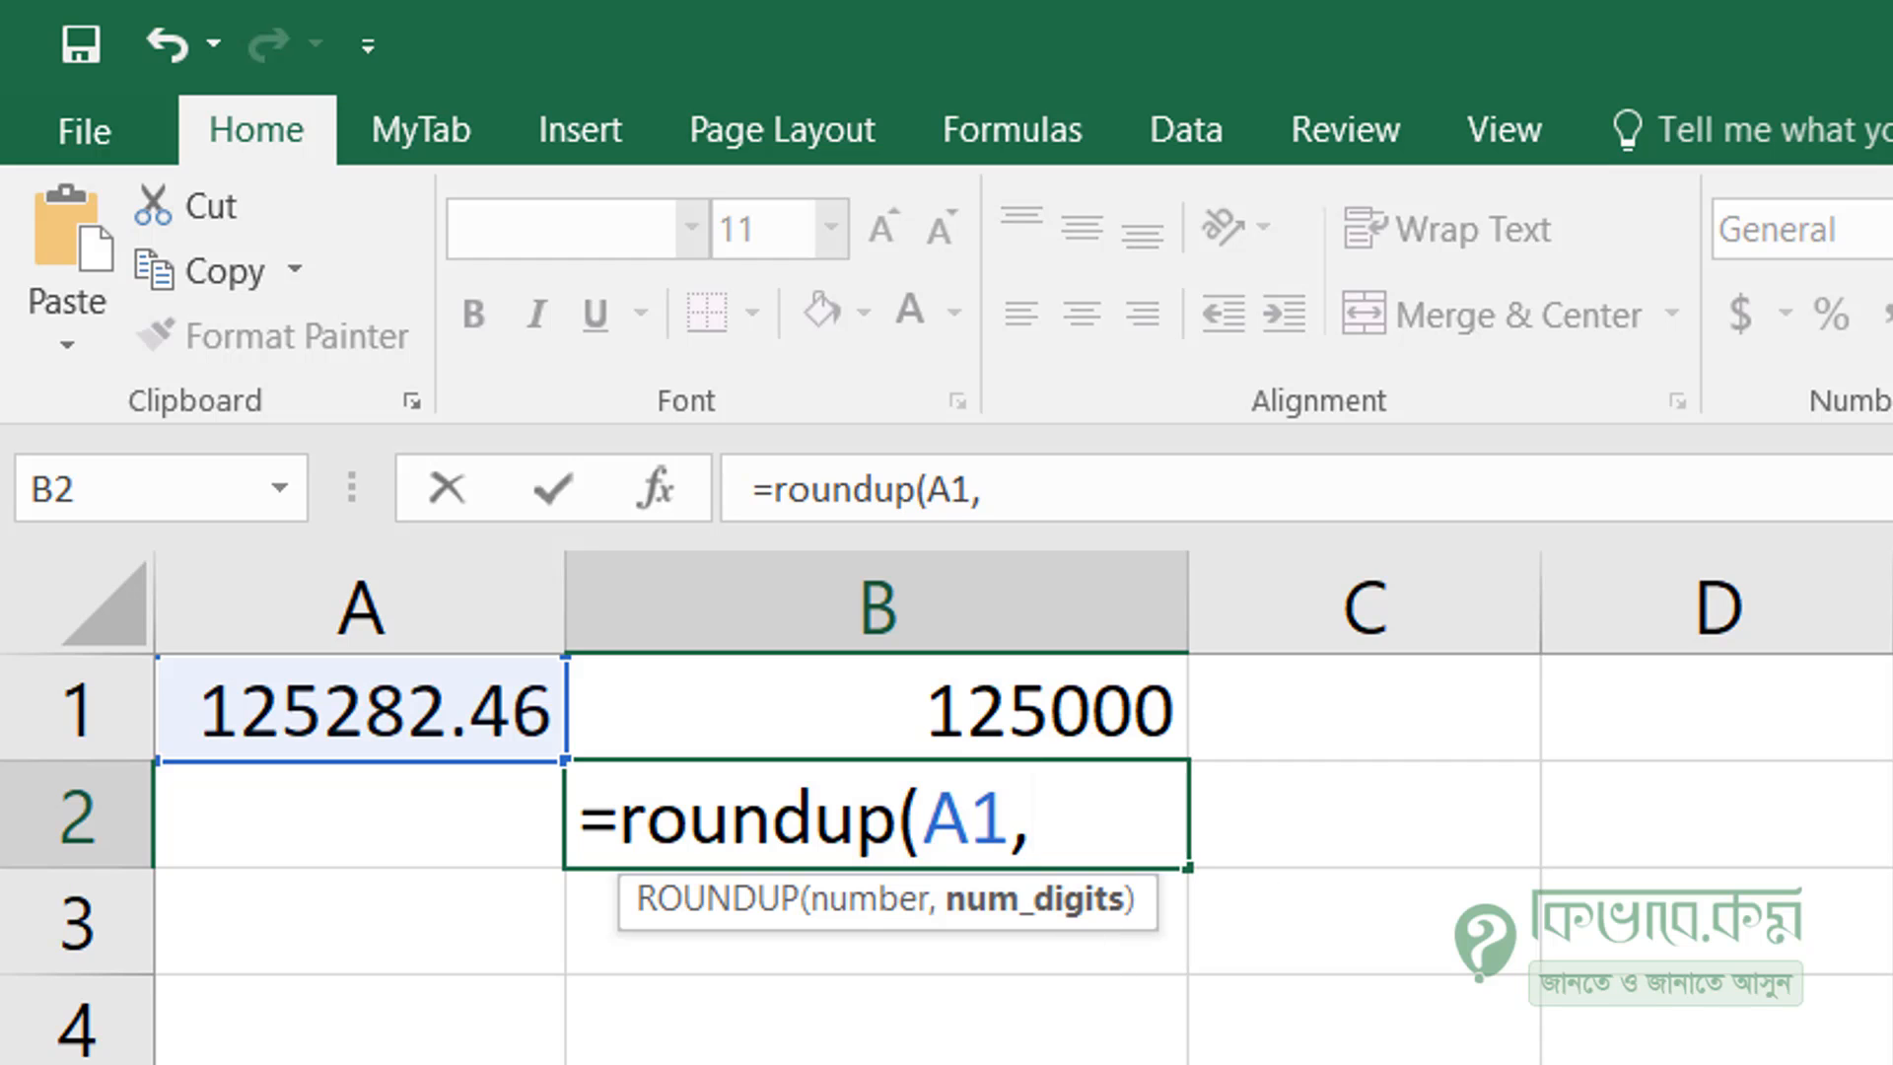
type("0)")
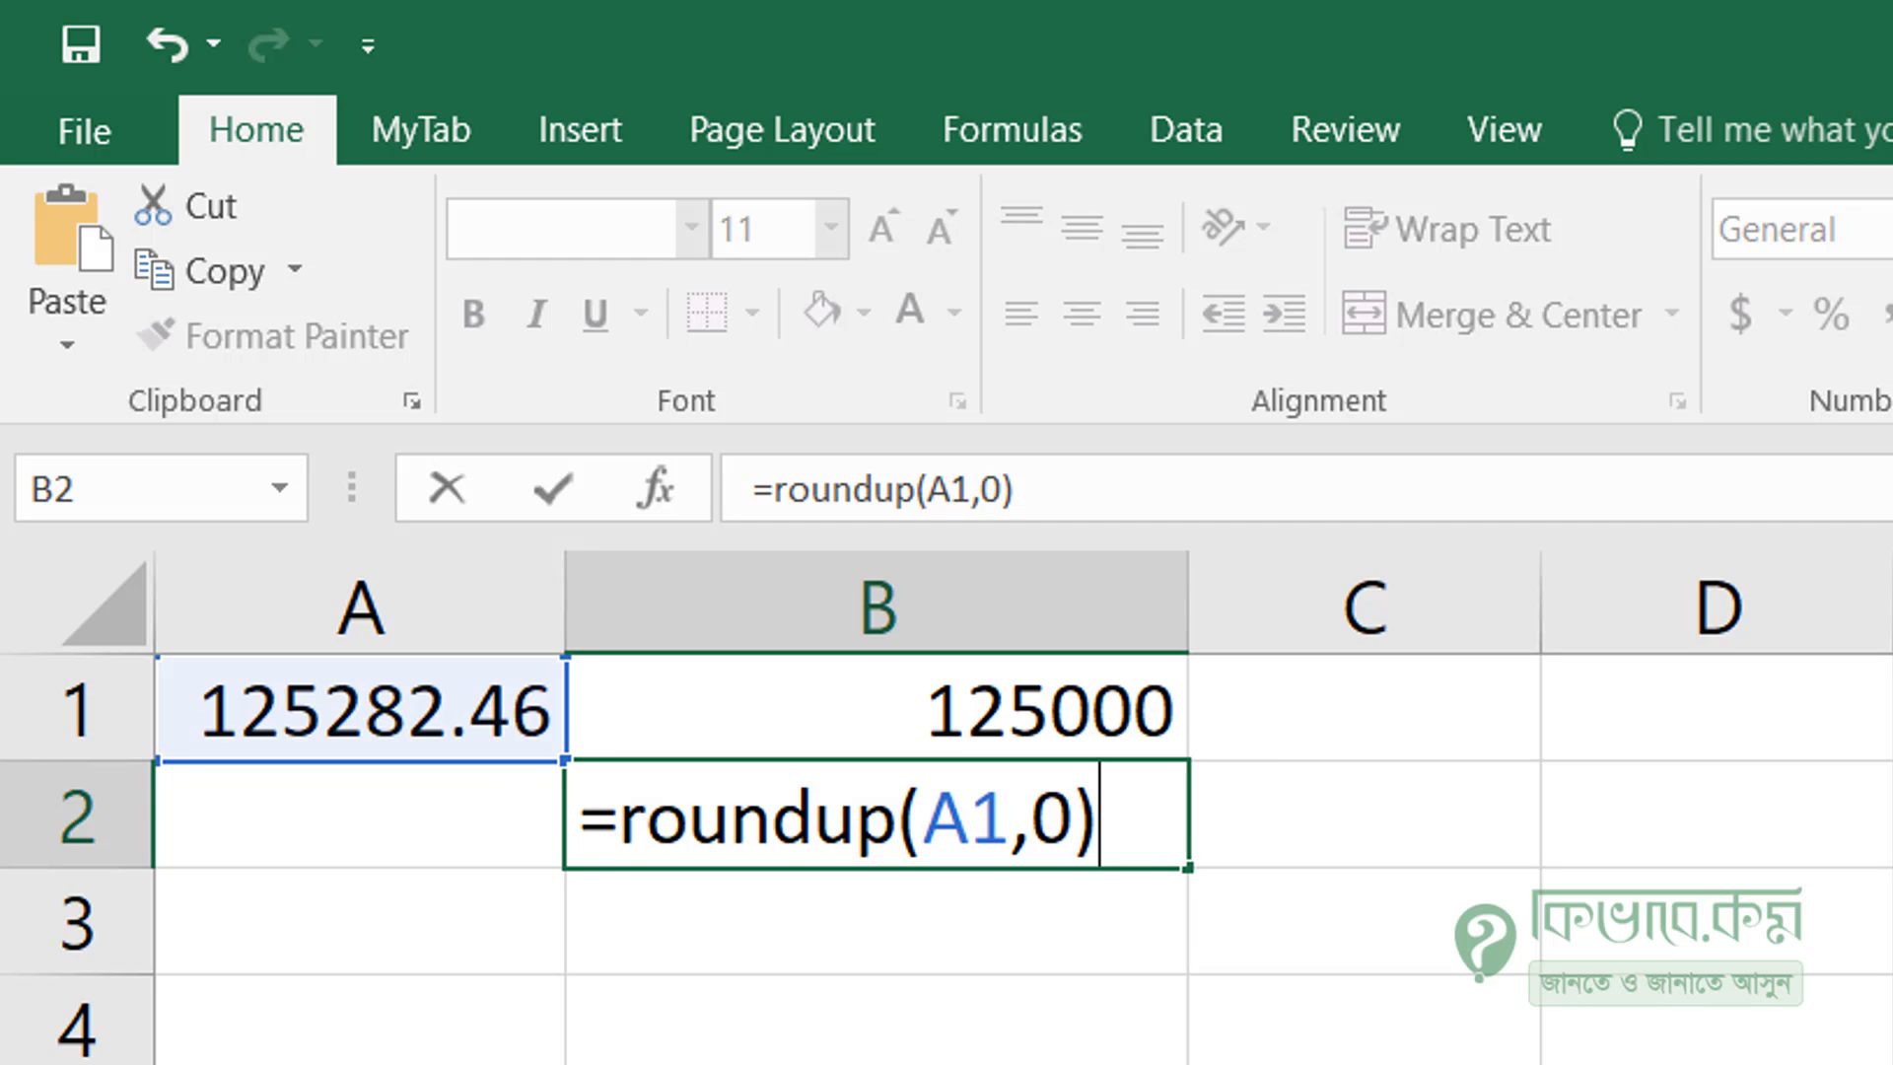
key("Return")
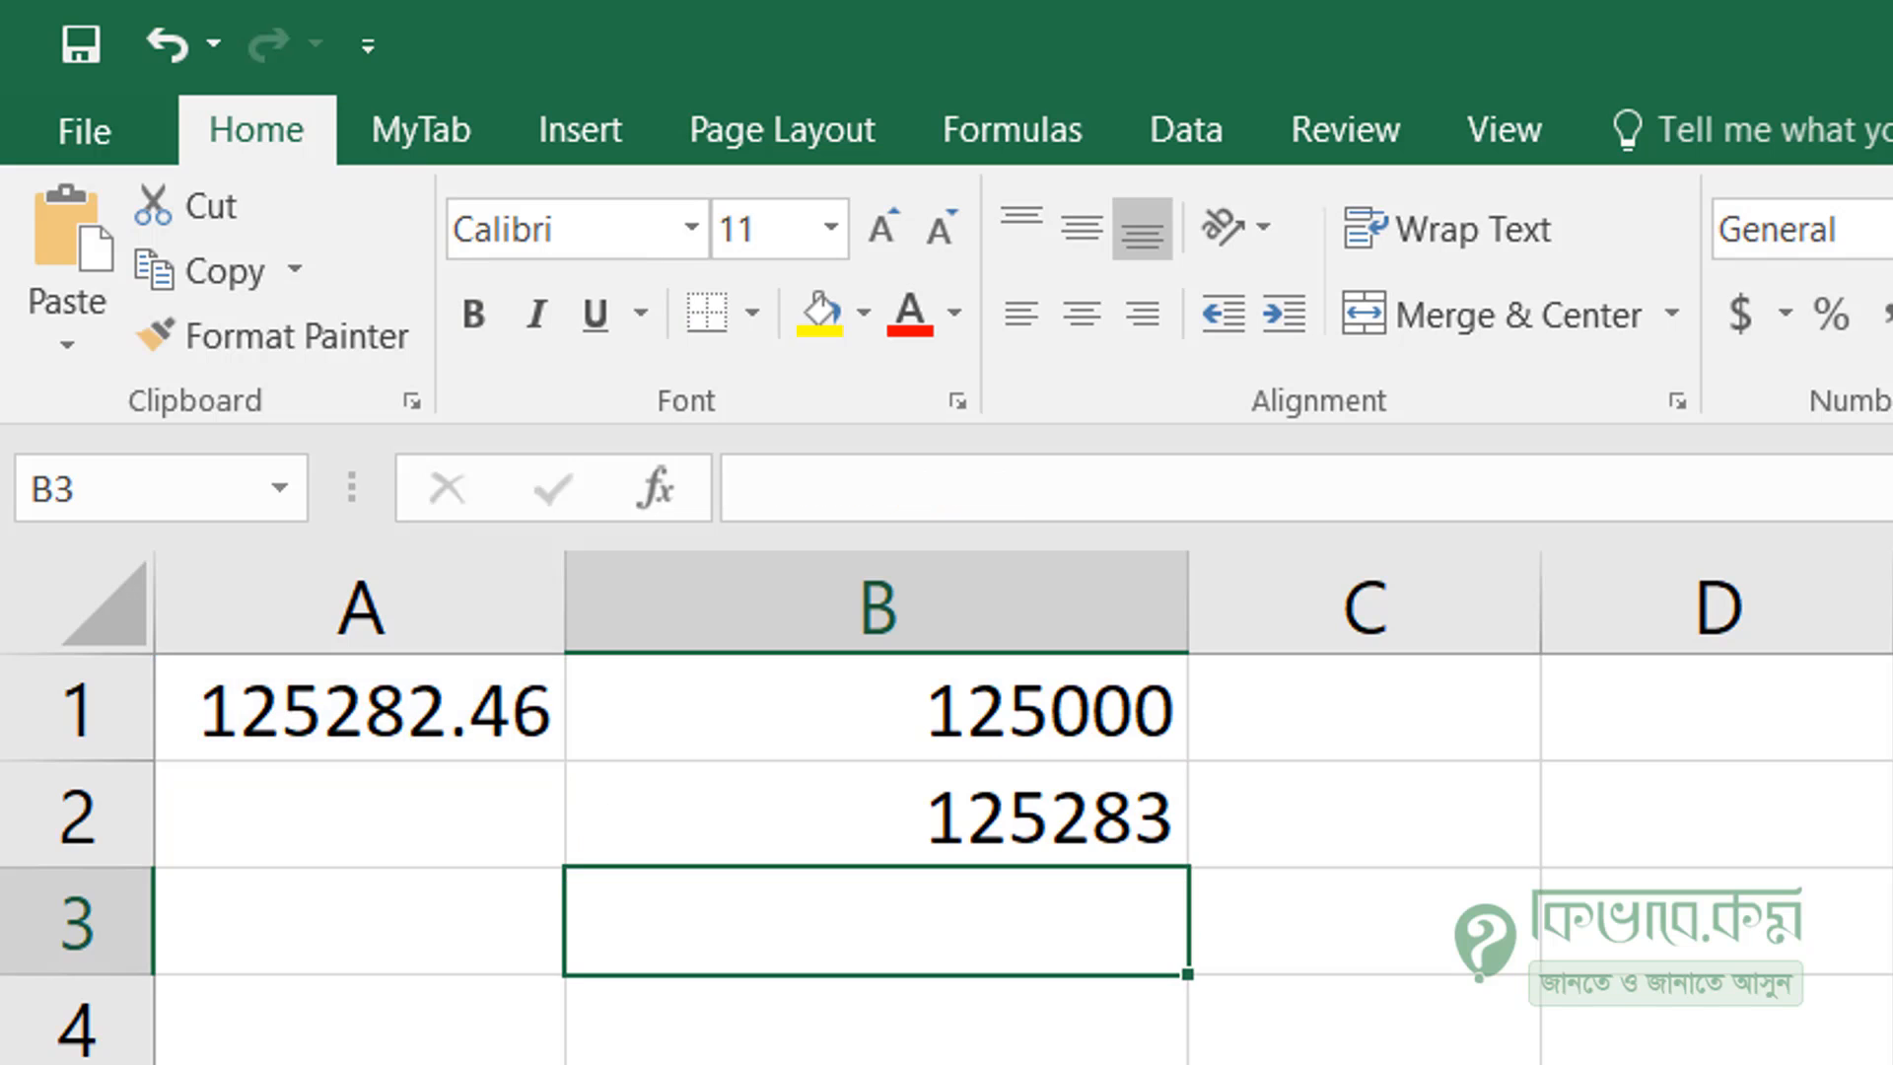
Set the number of digits in B1's ROUND formula to 0 for comparison with the ROUNDUP formula in B2
left_click(1084, 818)
left_click(1085, 715)
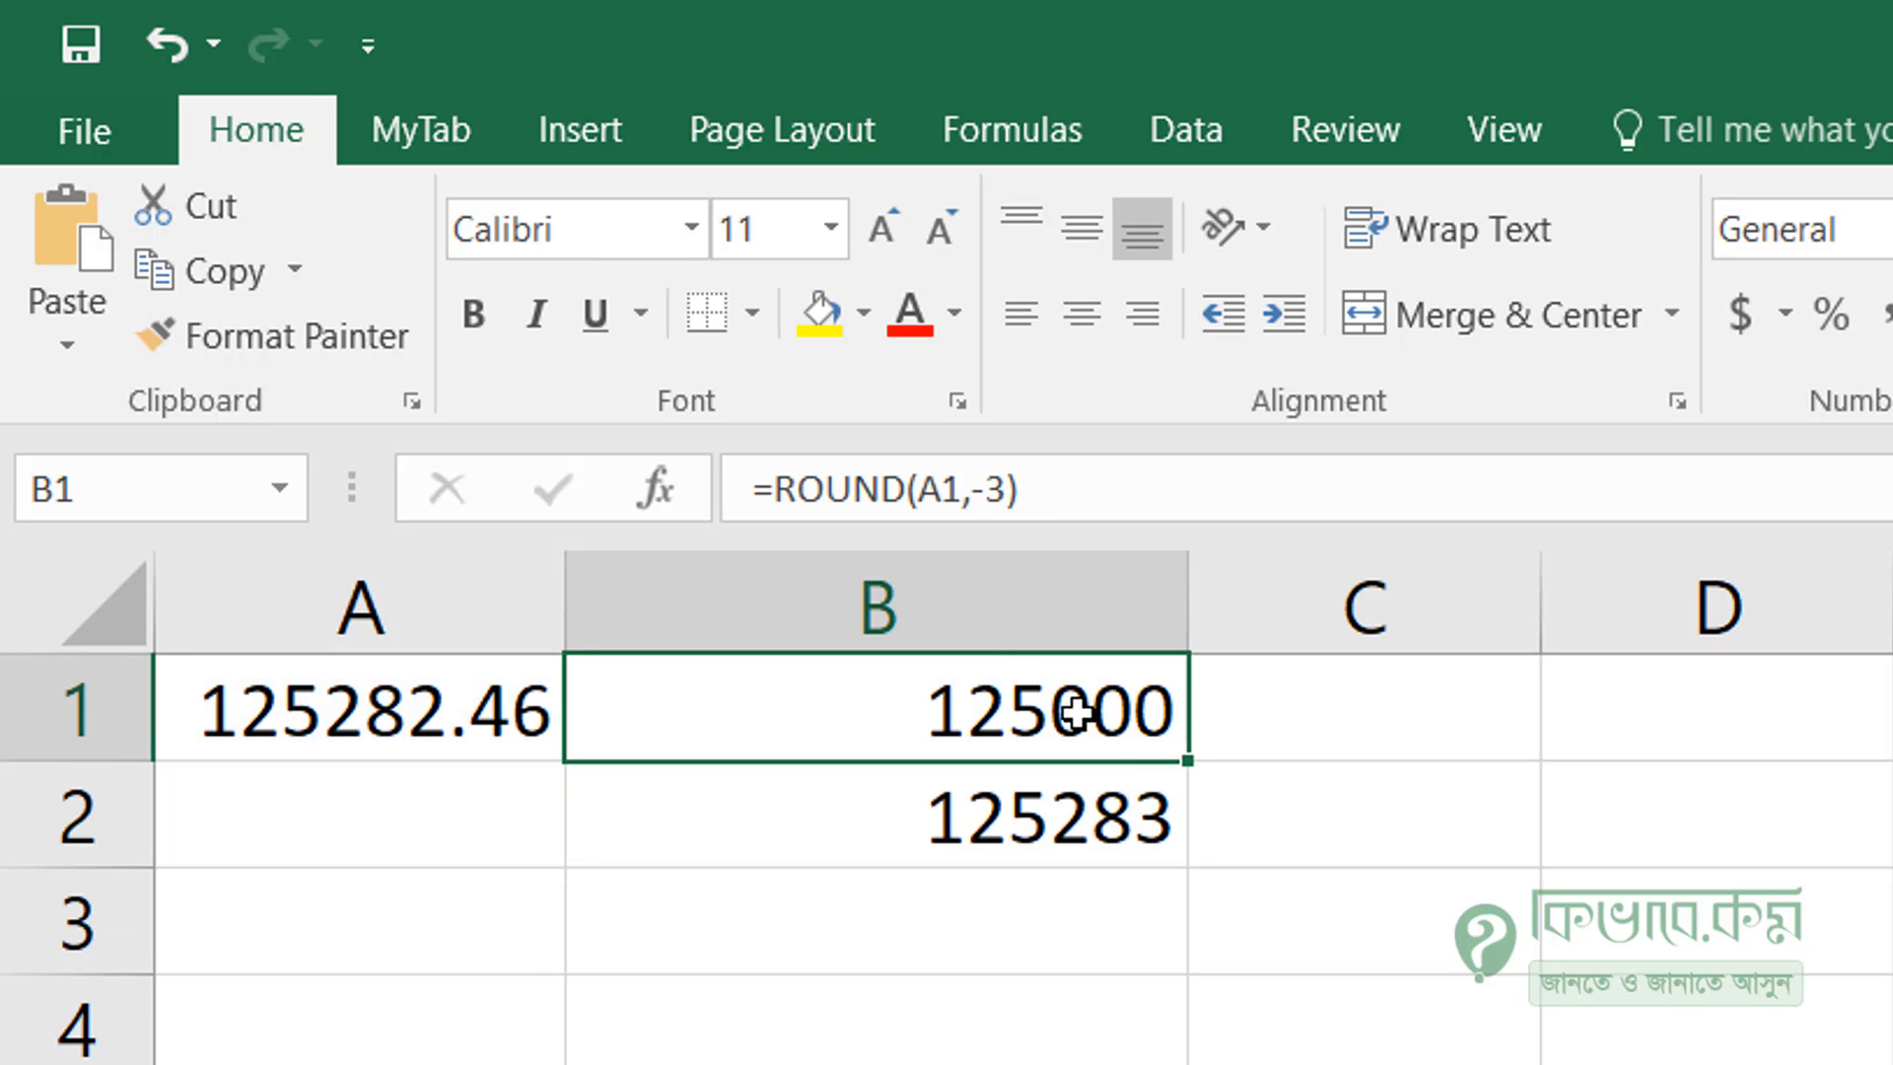
double_click(1030, 671)
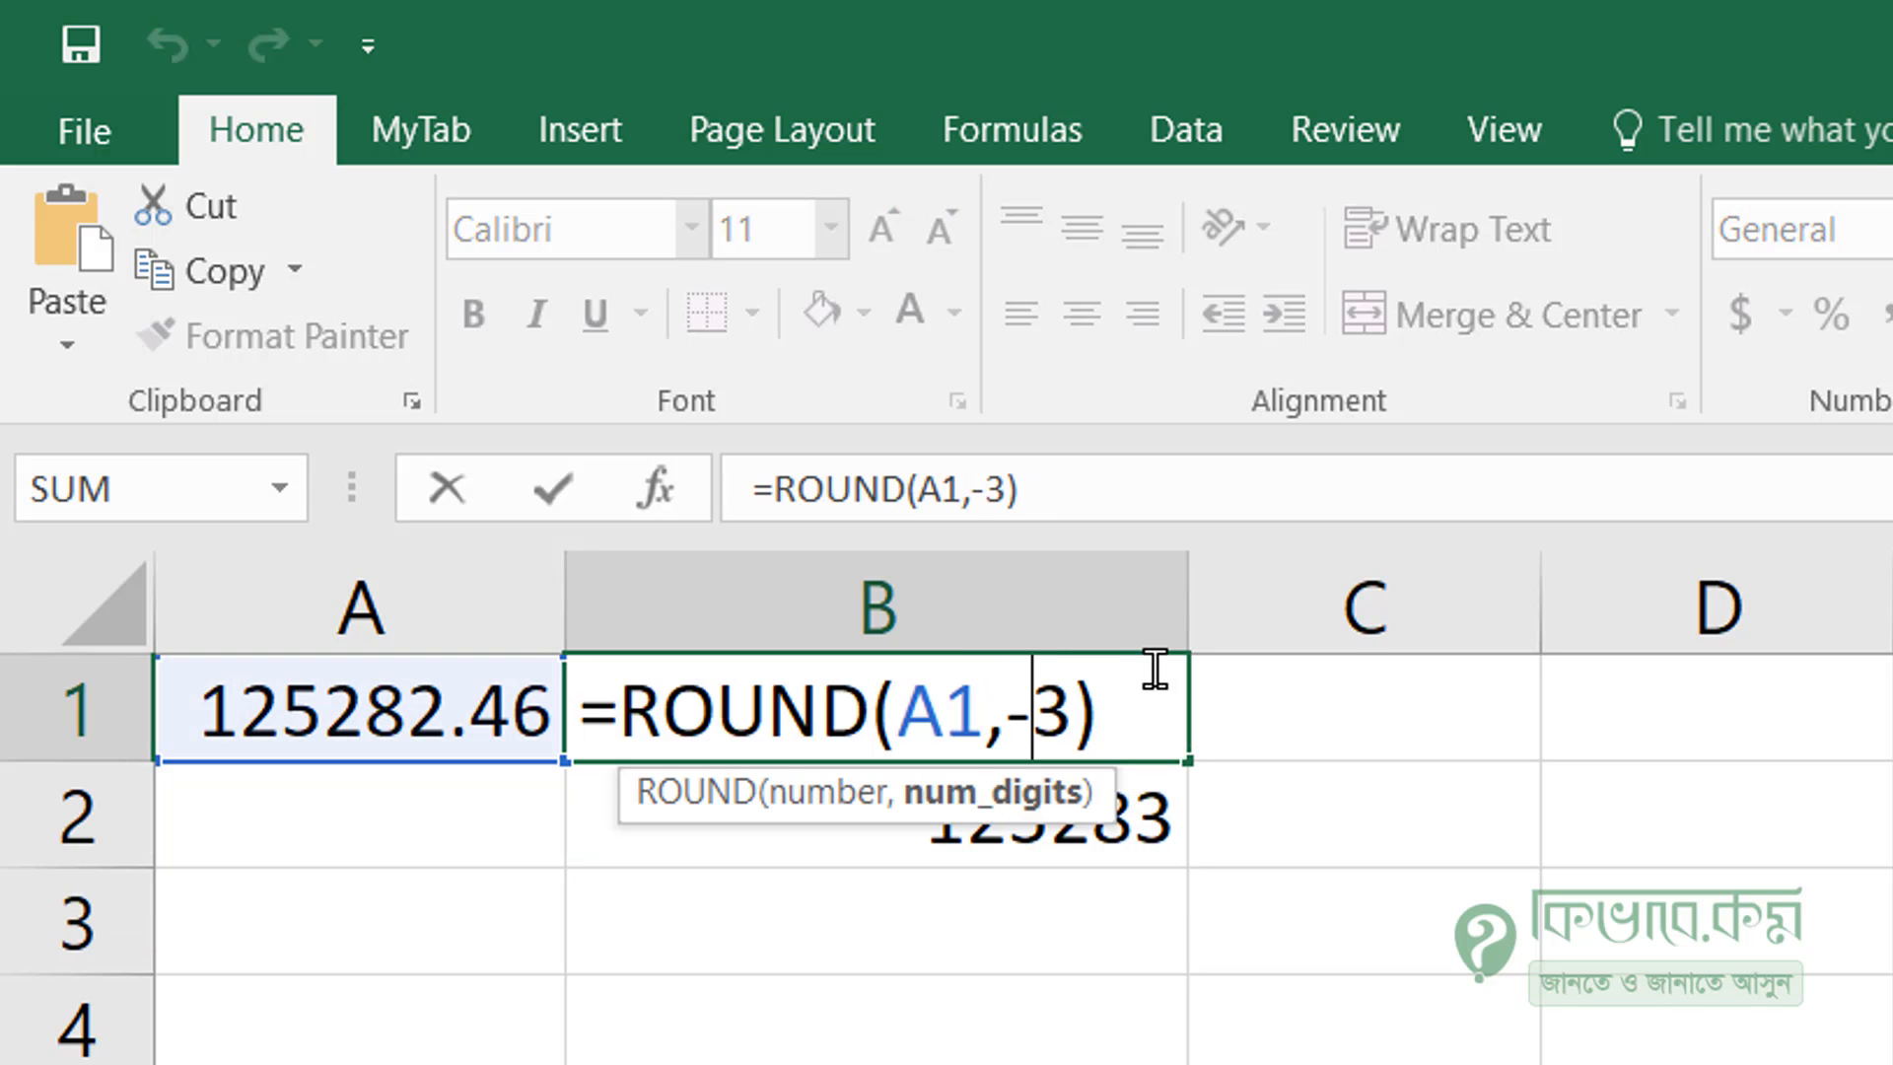
left_click(1005, 485)
key("BackSpace")
key("BackSpace")
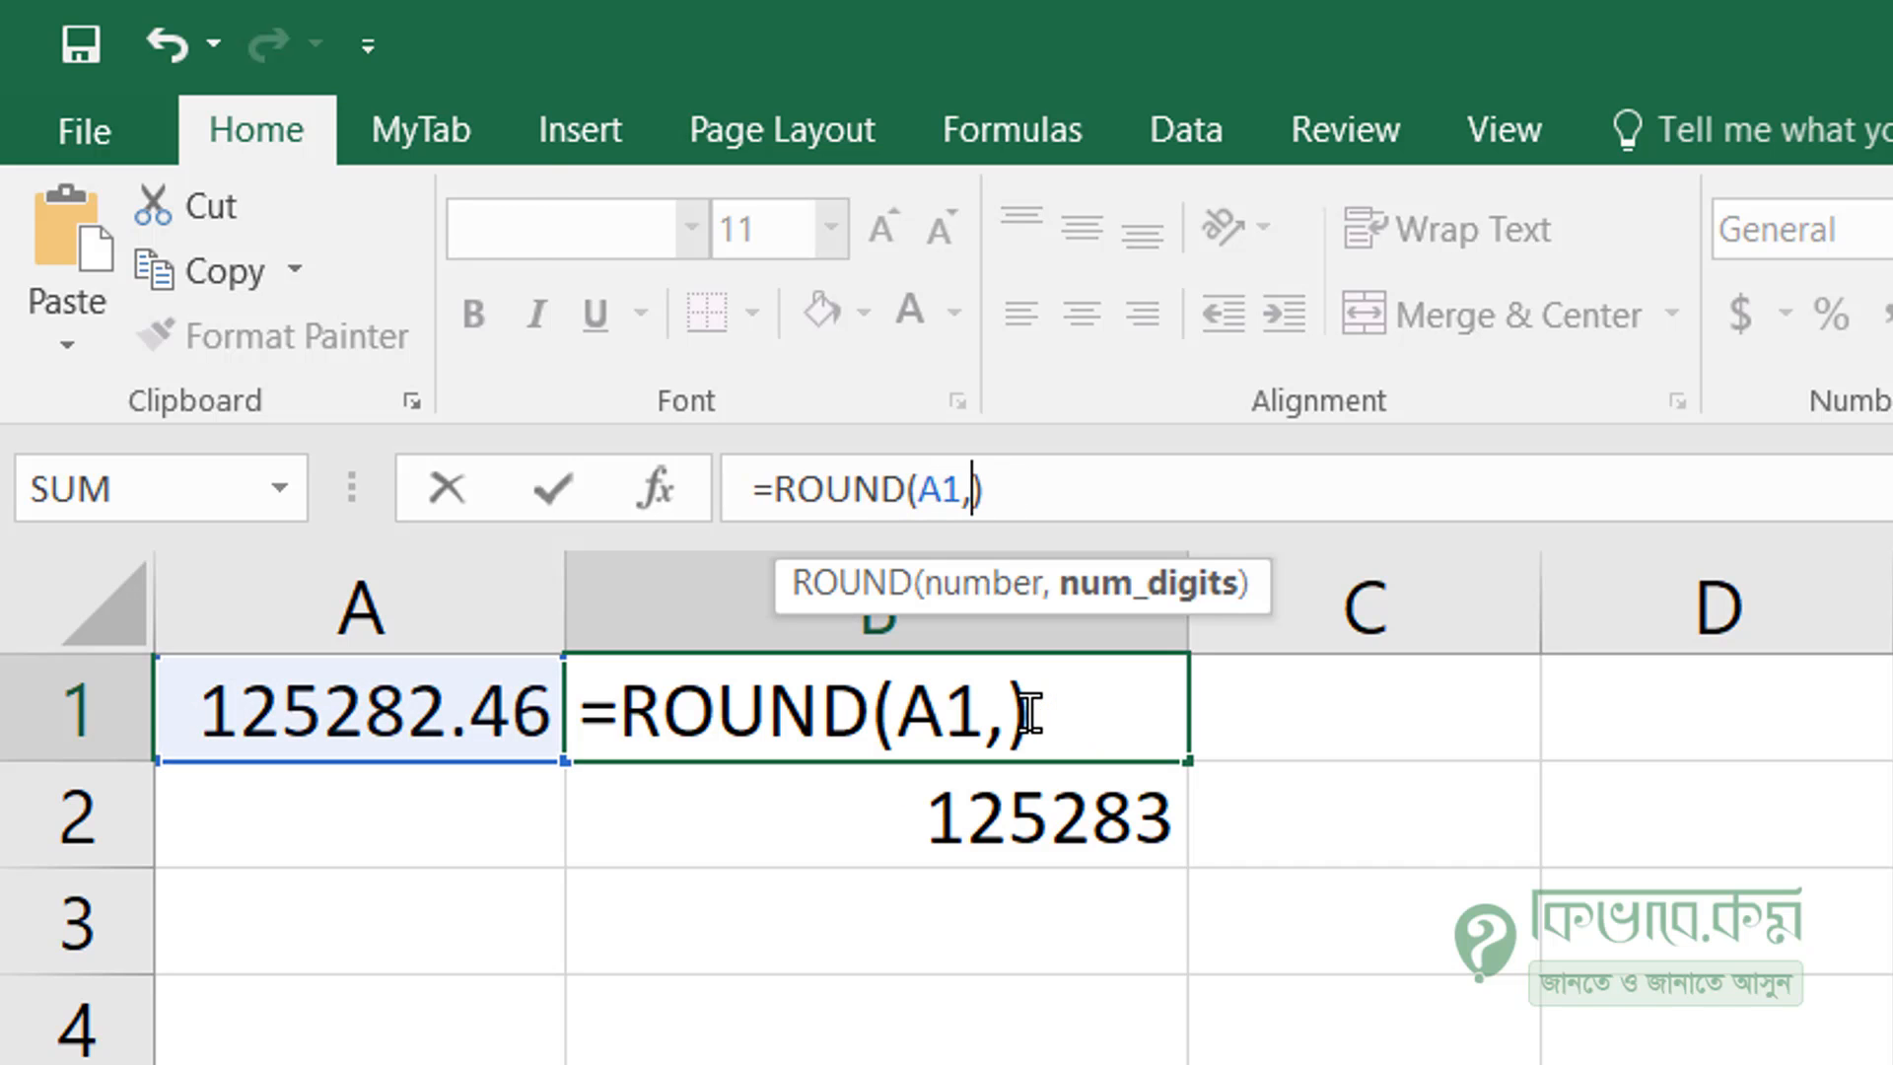
type("0")
key("Return")
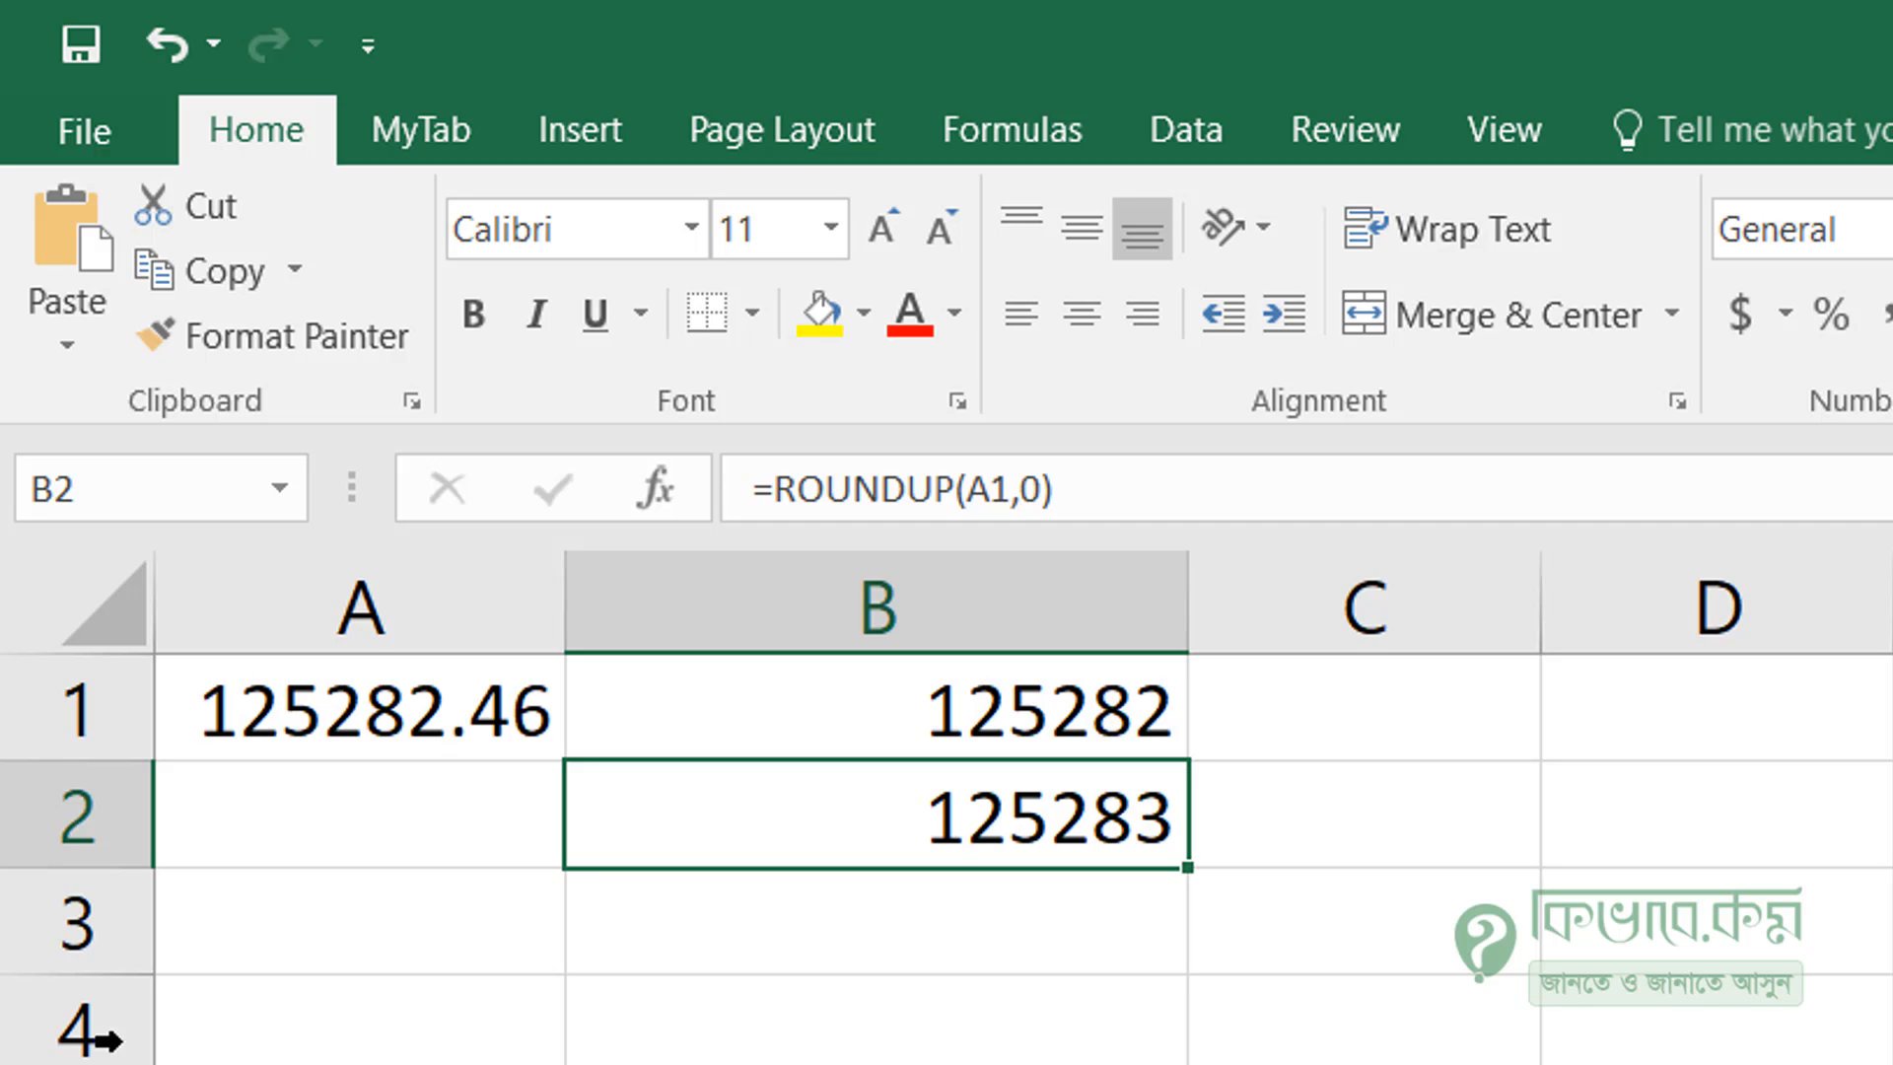
Inspect the full number in A1 and the arguments of the ROUNDUP formula in B2
left_click(372, 687)
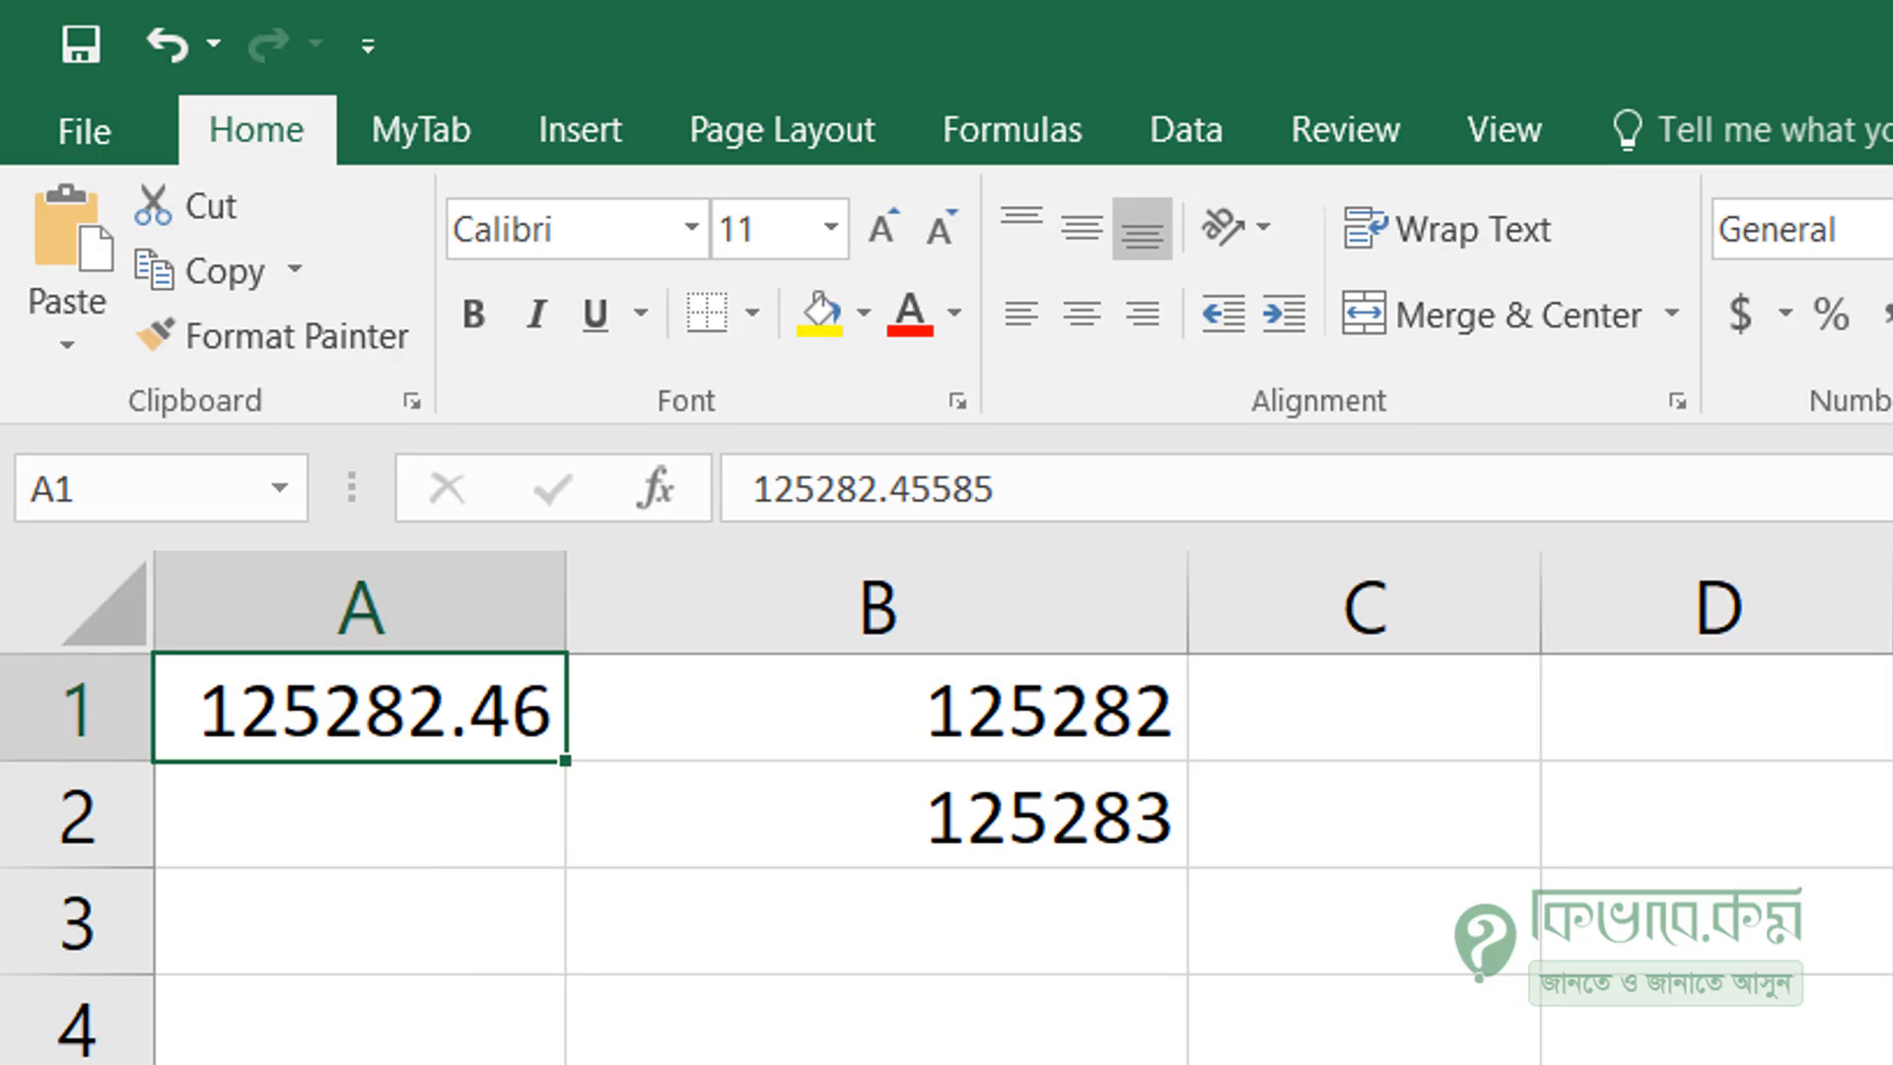
left_click(731, 854)
double_click(782, 819)
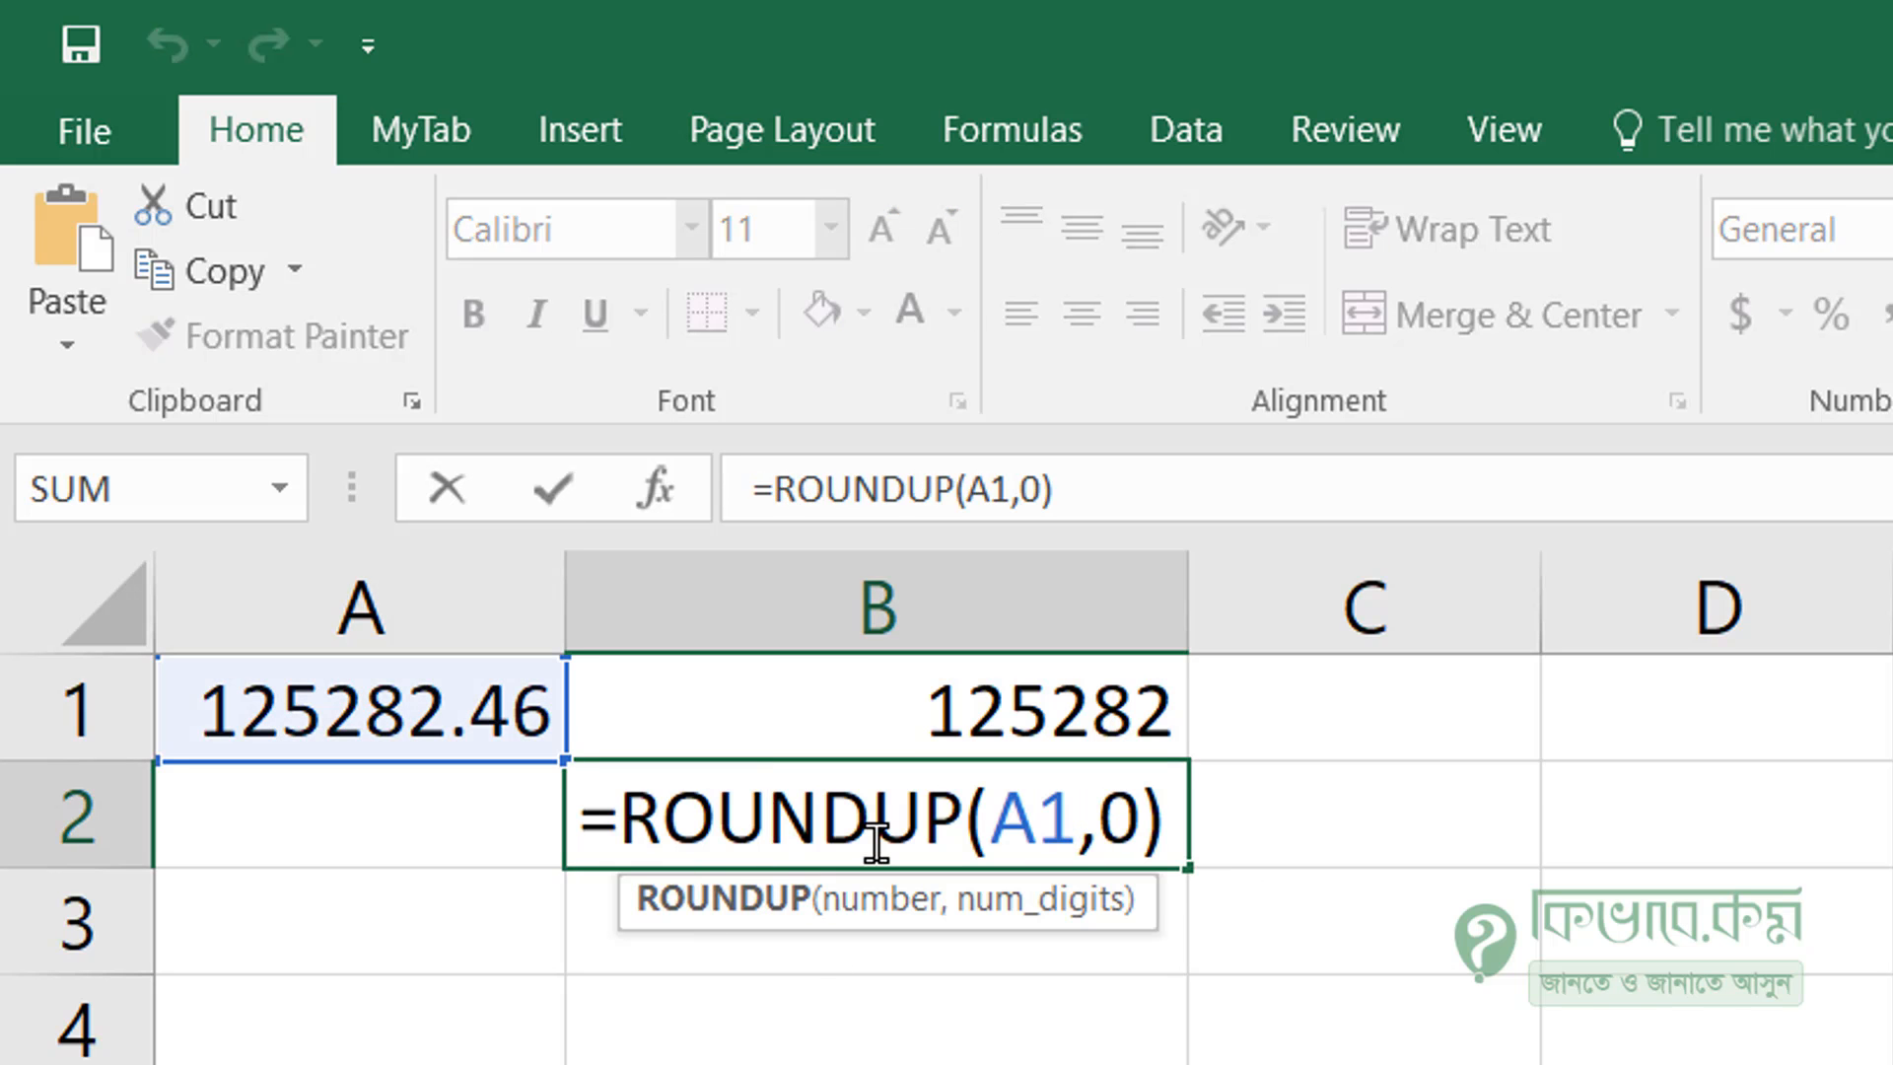
key("Escape")
Enter the formula =ROUNDDOWN(A1,0) in B3 and compare it with the ROUND and ROUNDUP formulas in B1 and B2
key("Return")
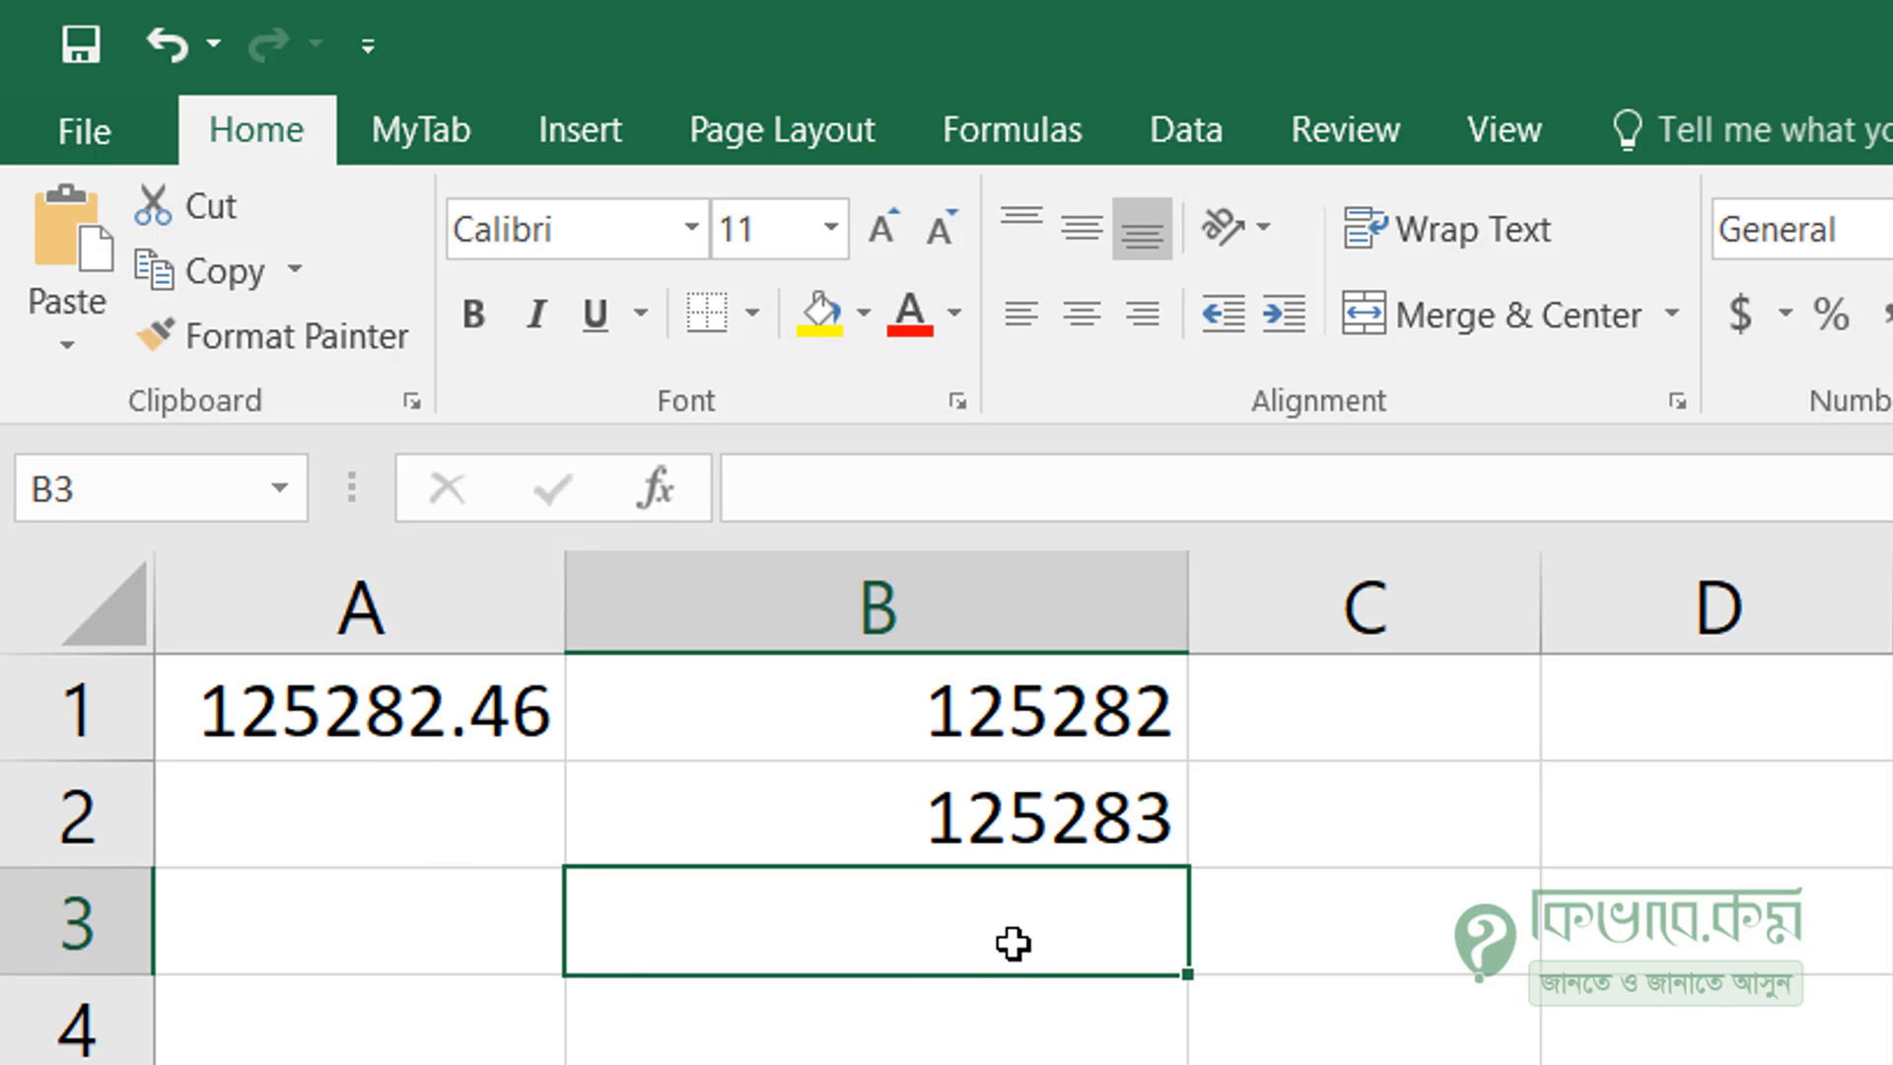
type("=round")
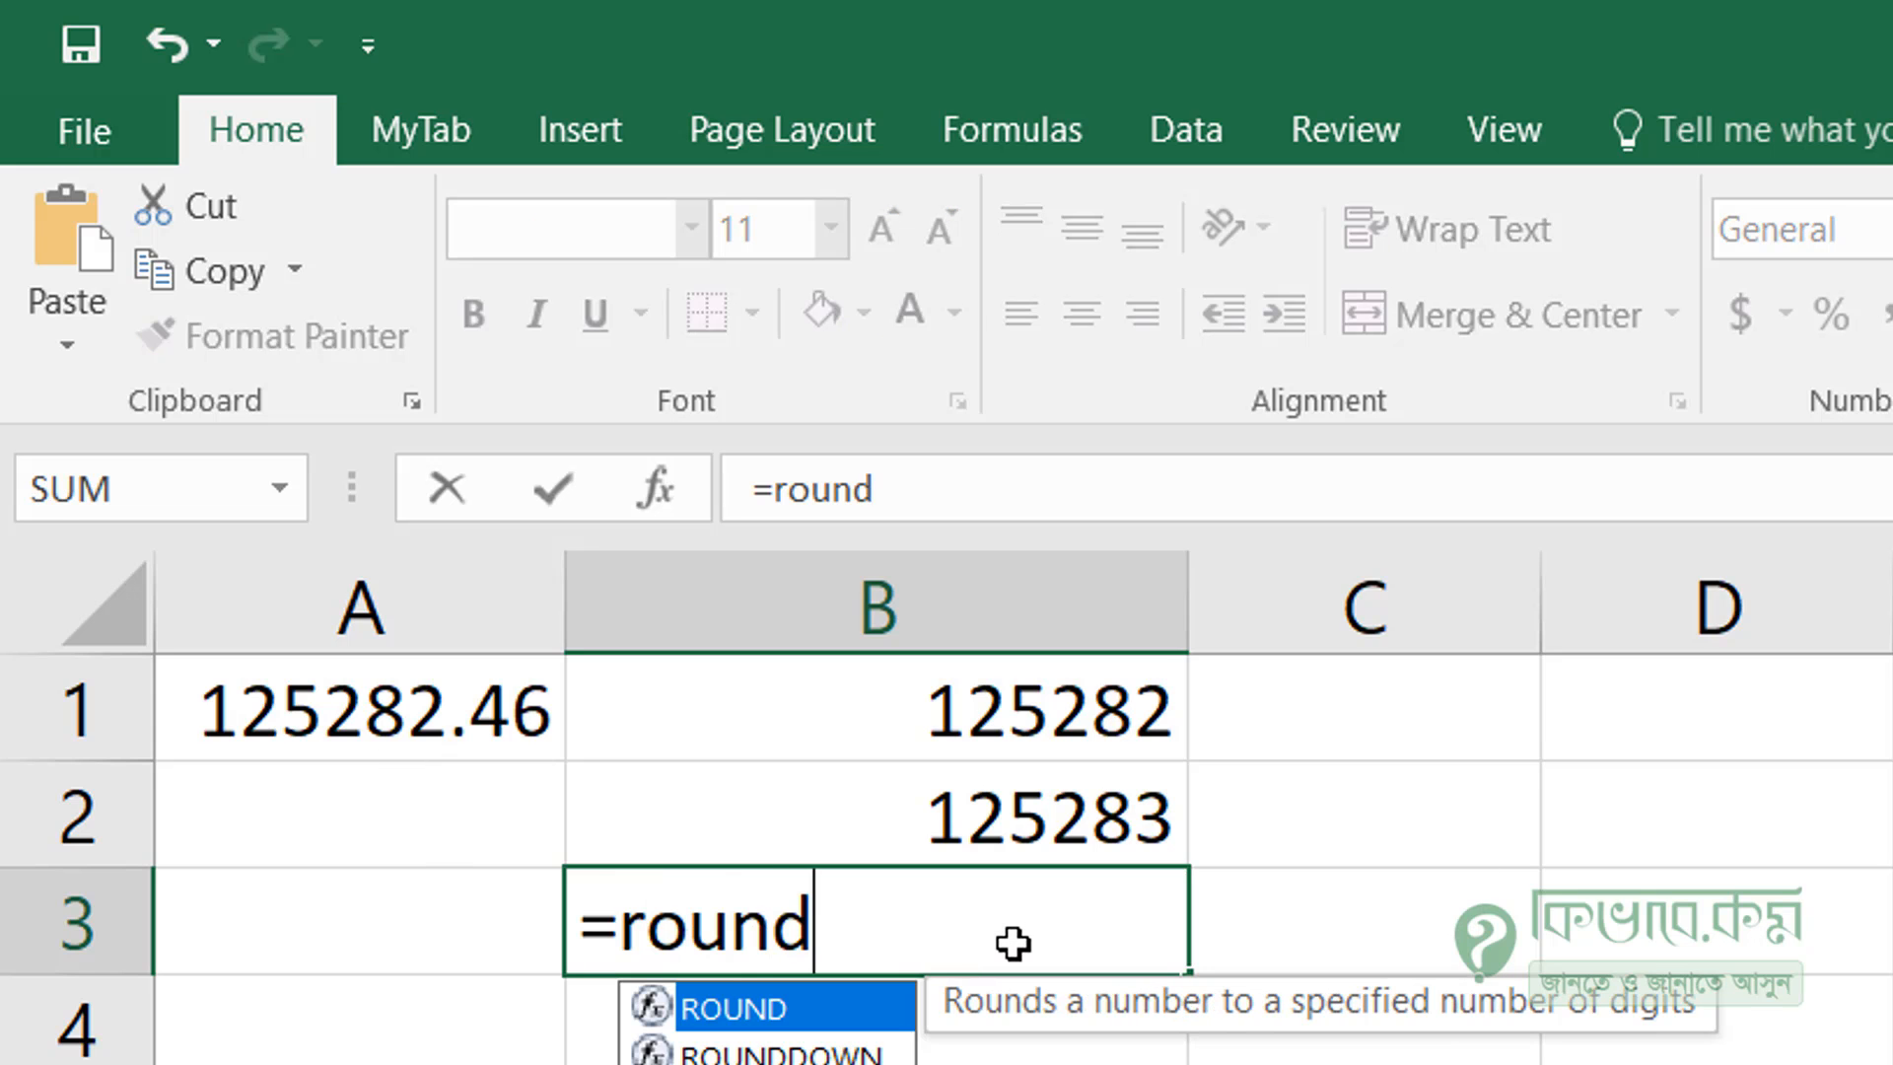
type("down(")
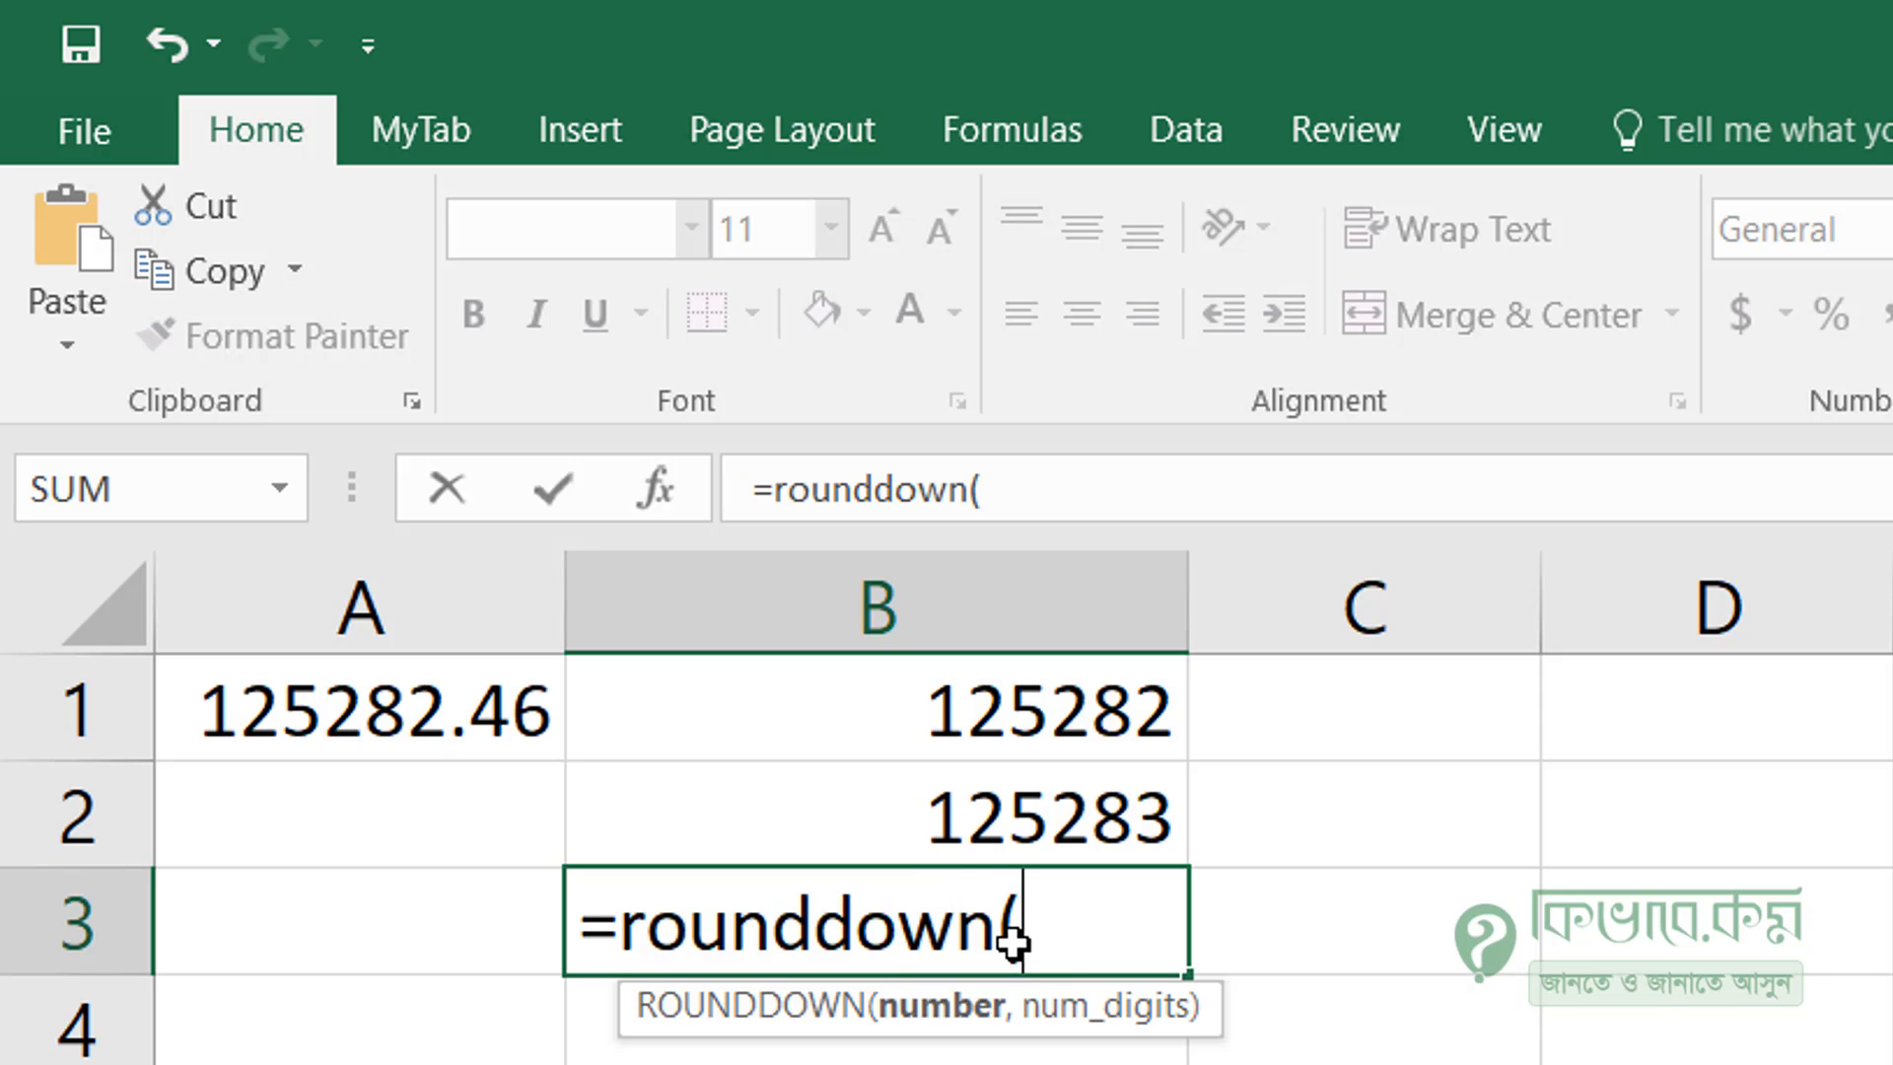
left_click(361, 696)
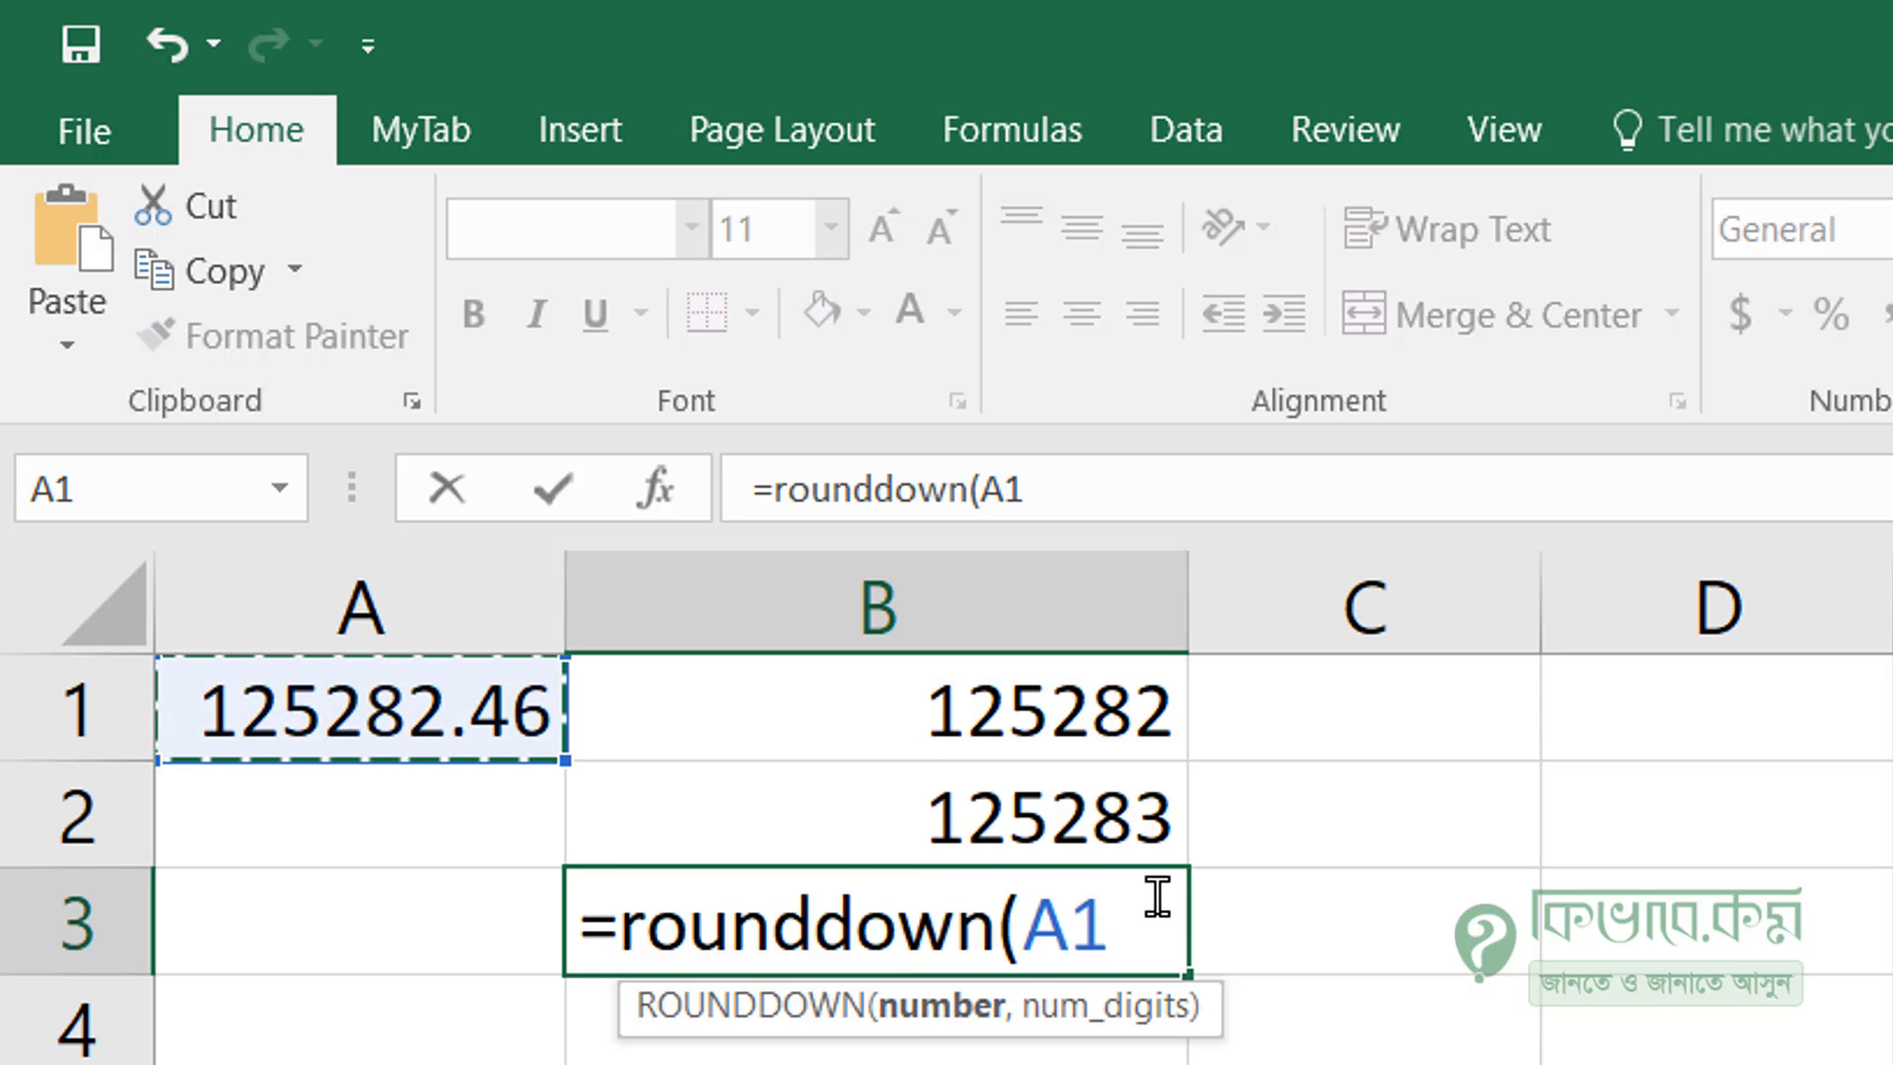
type(",")
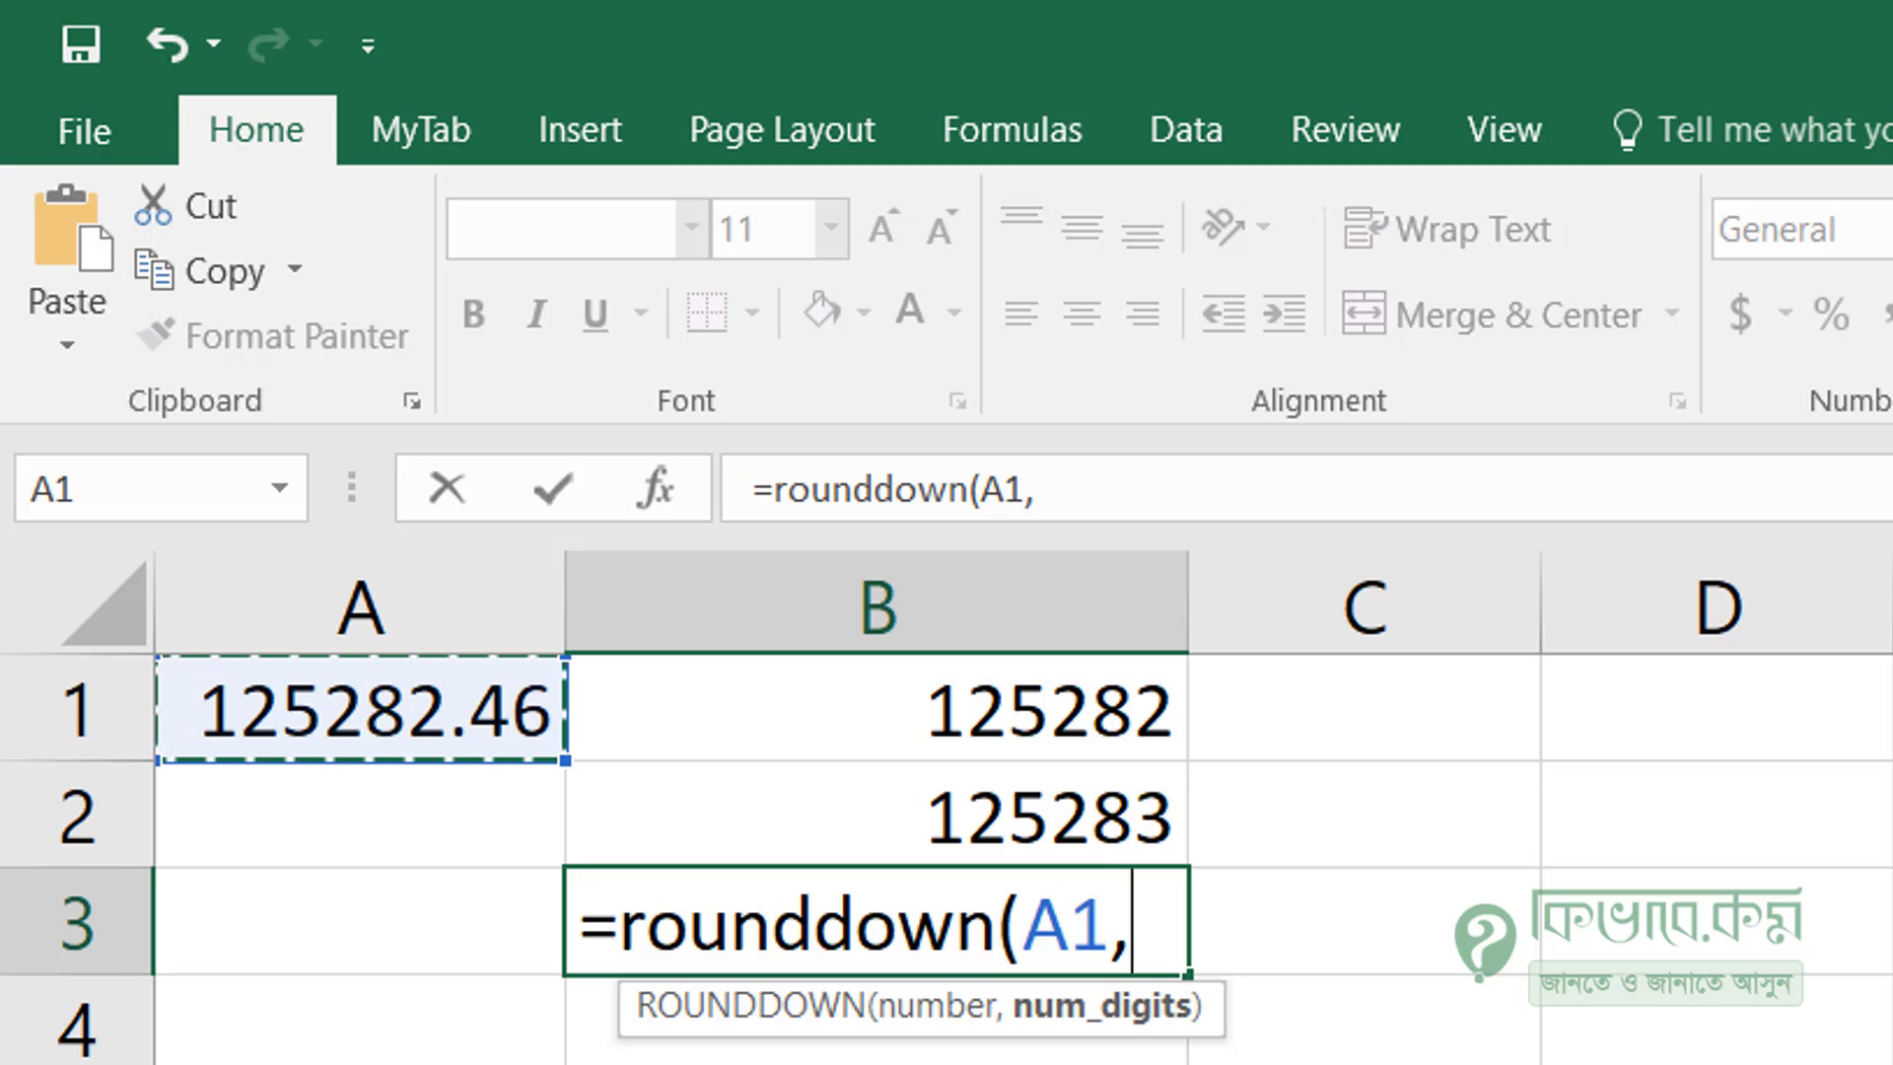
type("0")
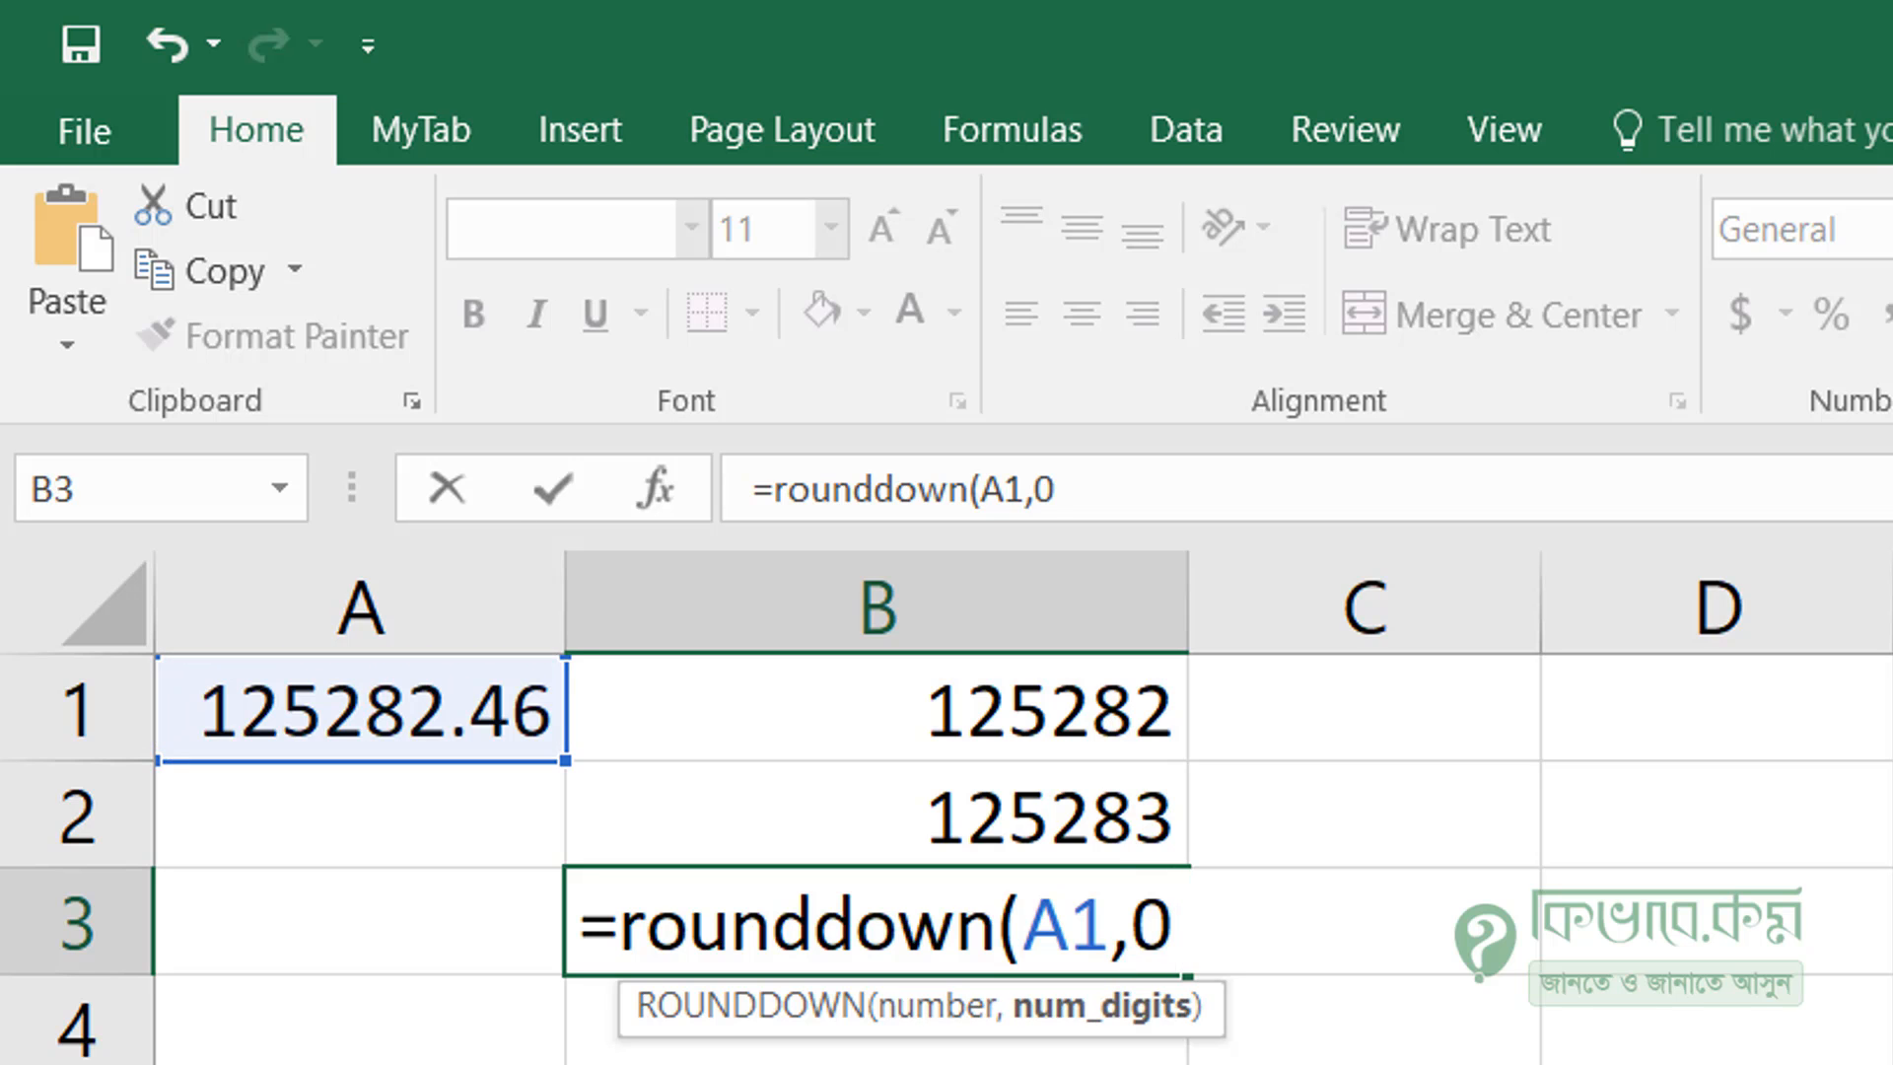
type(")")
key("Return")
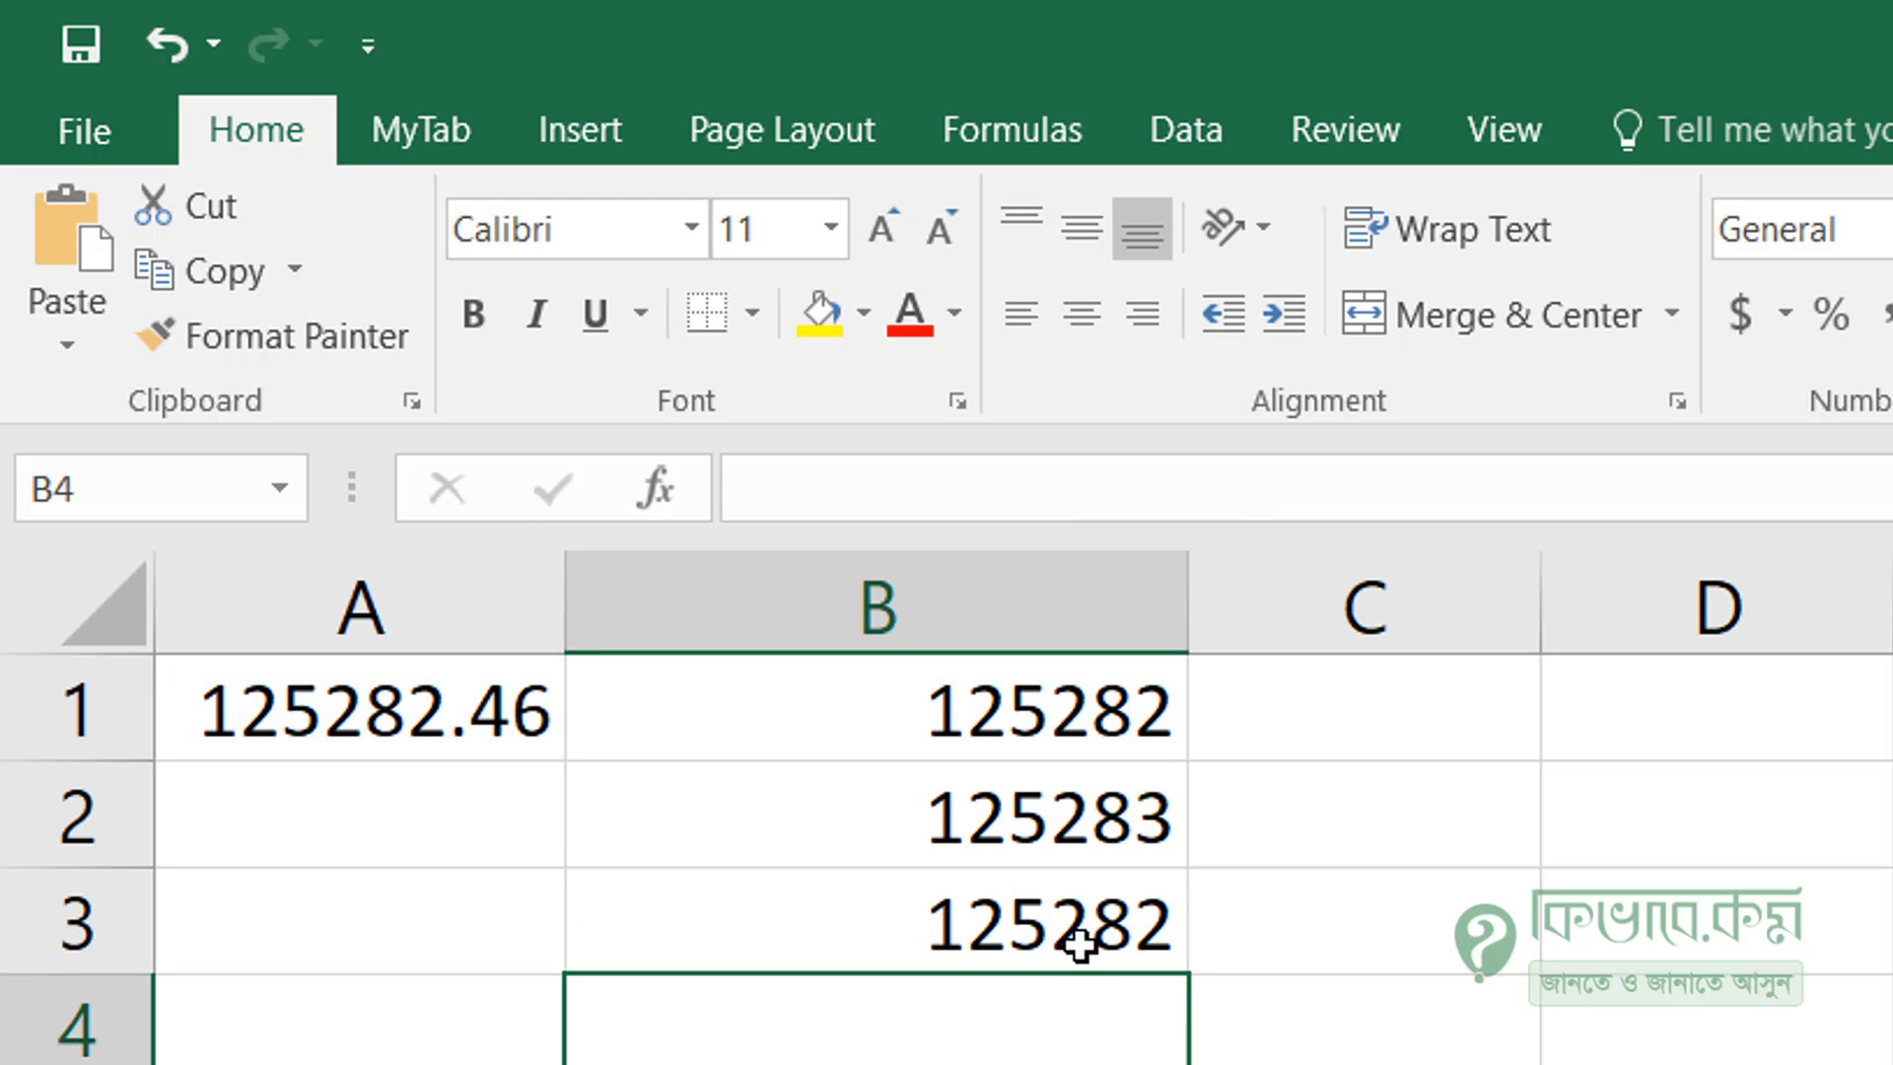
left_click(1035, 921)
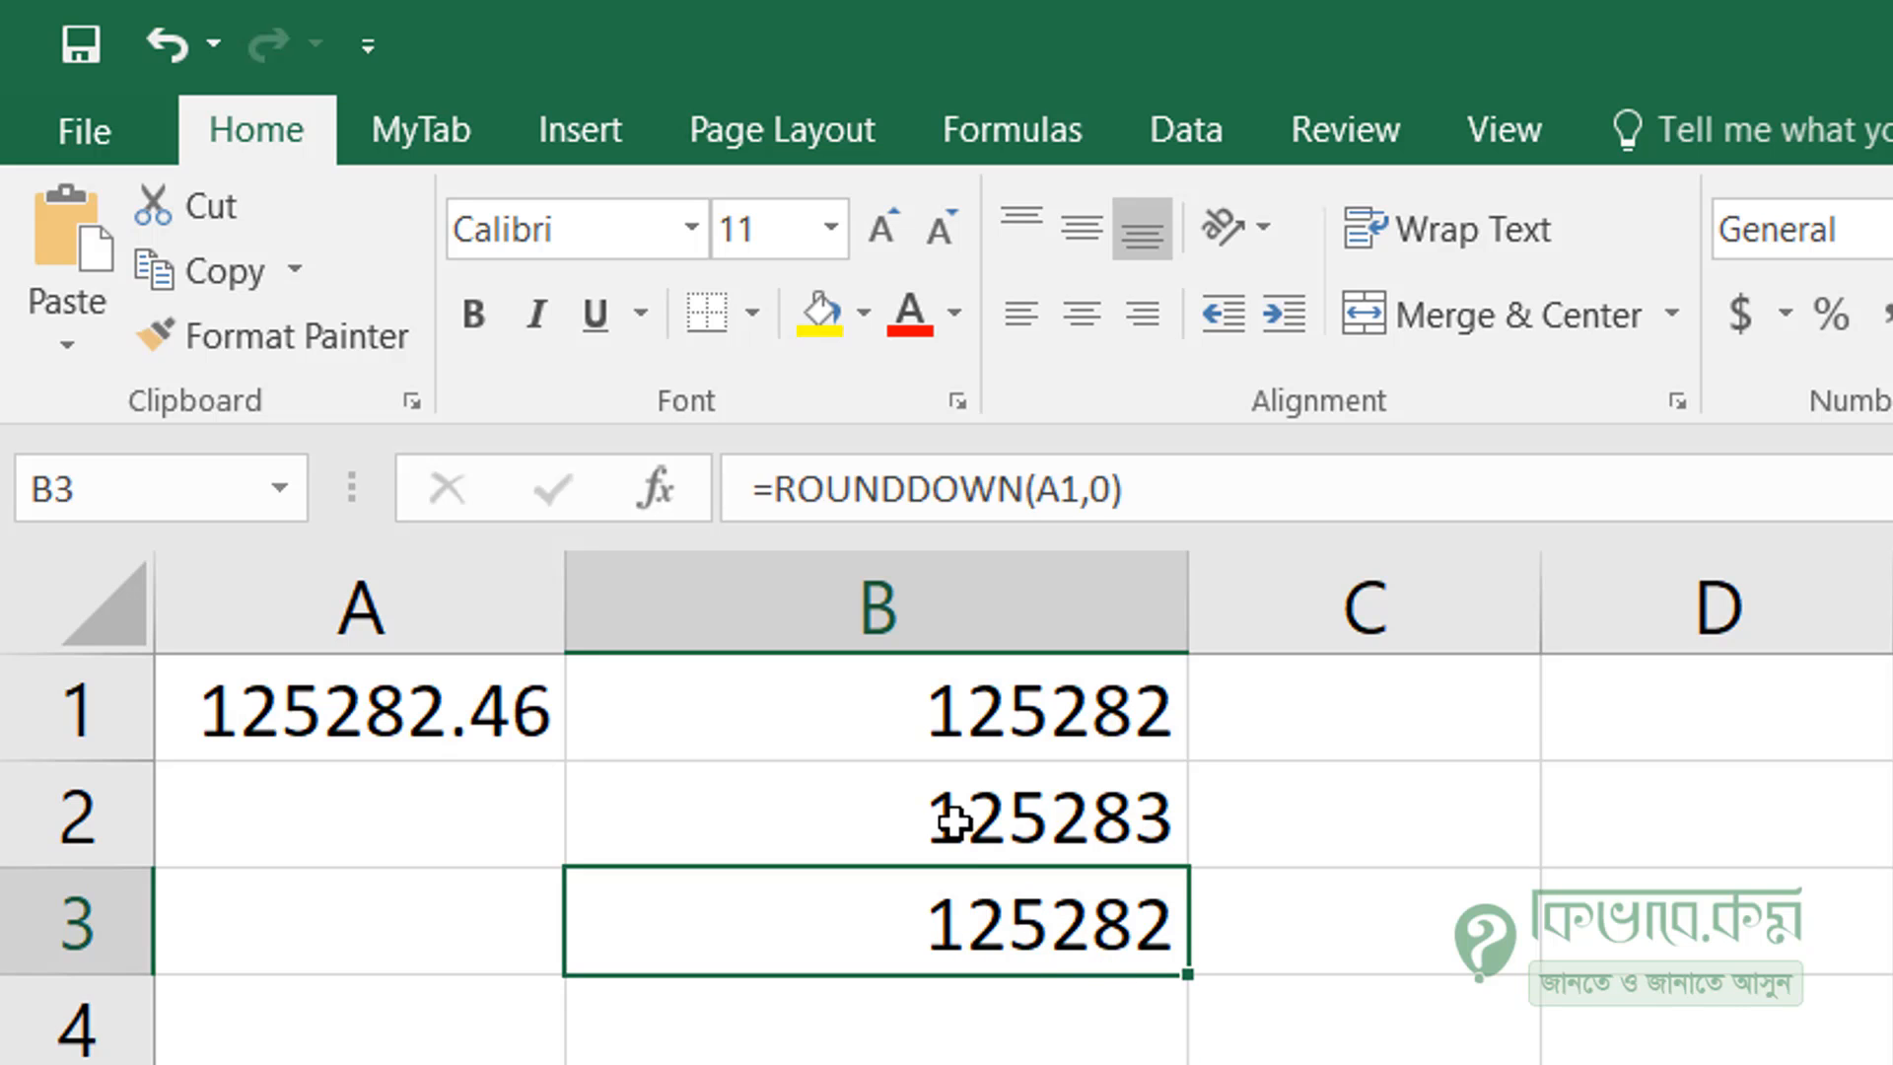
left_click(963, 712)
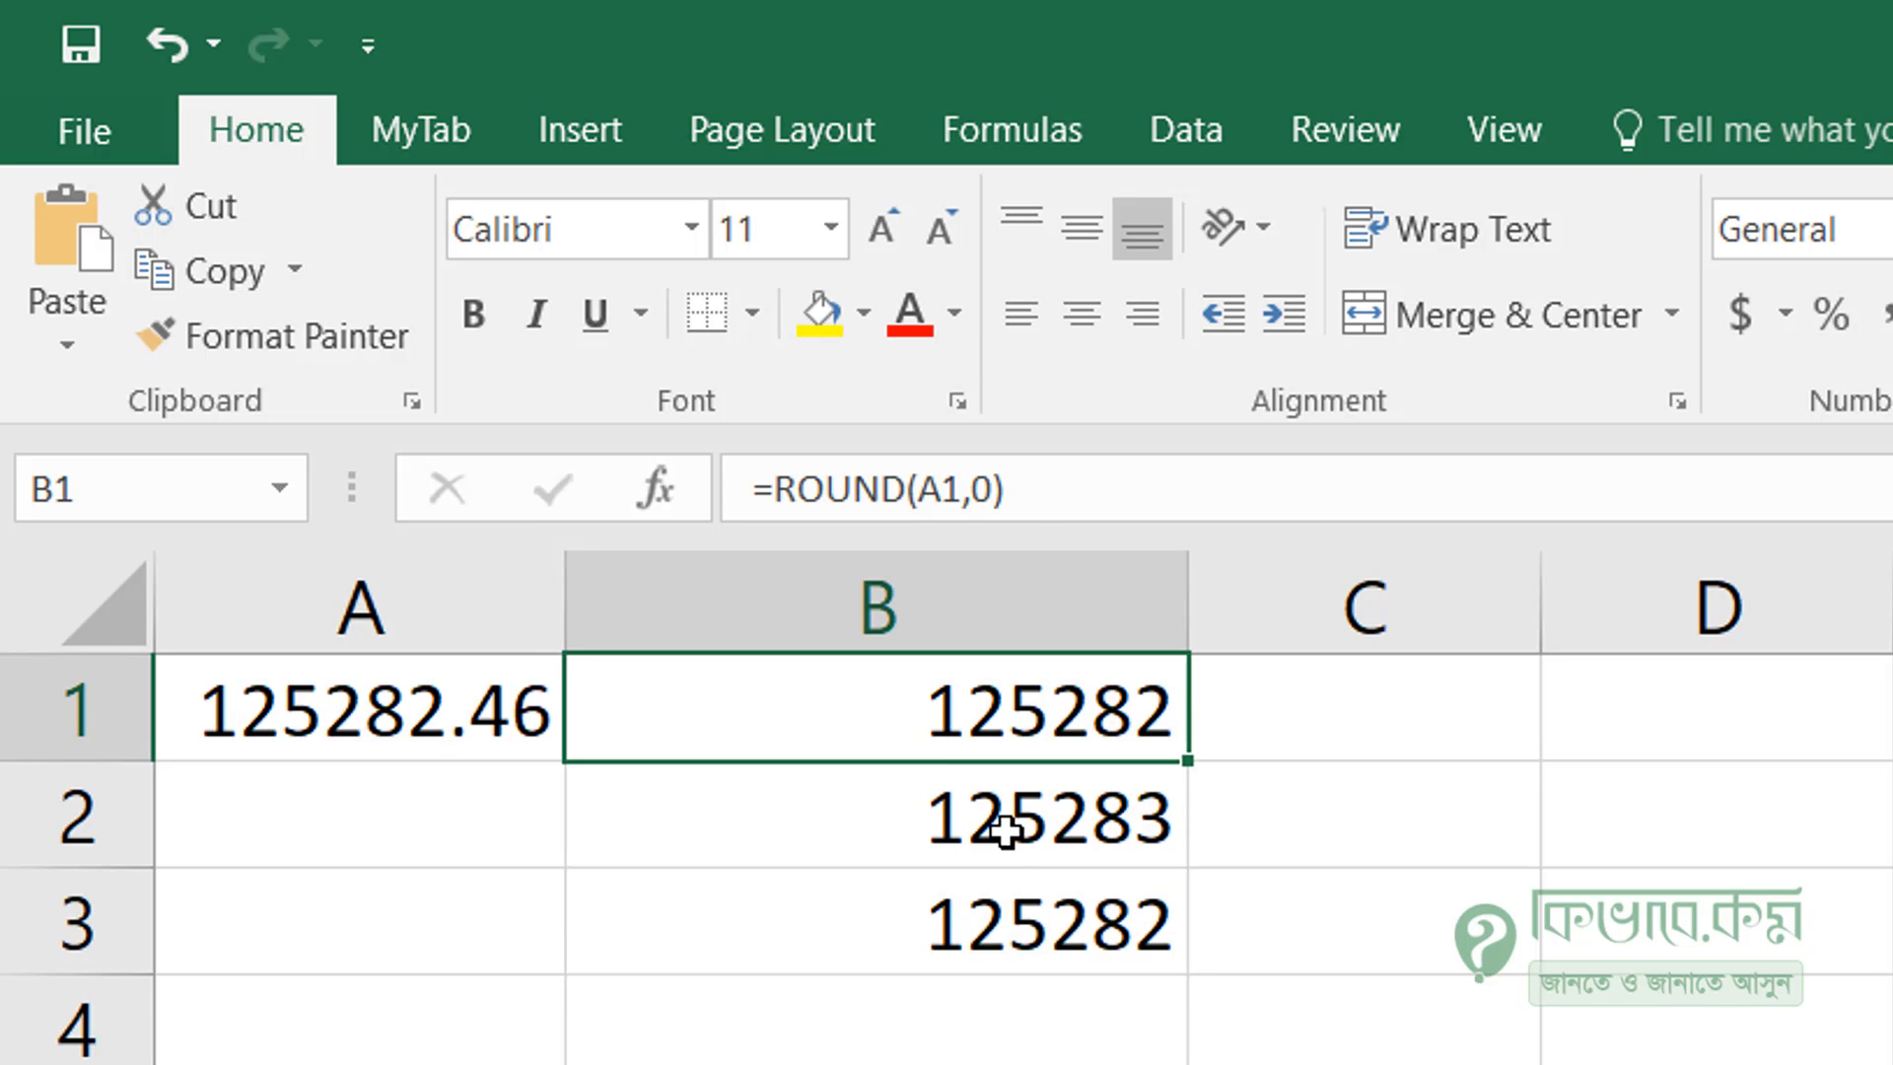
left_click(1001, 828)
left_click(1028, 933)
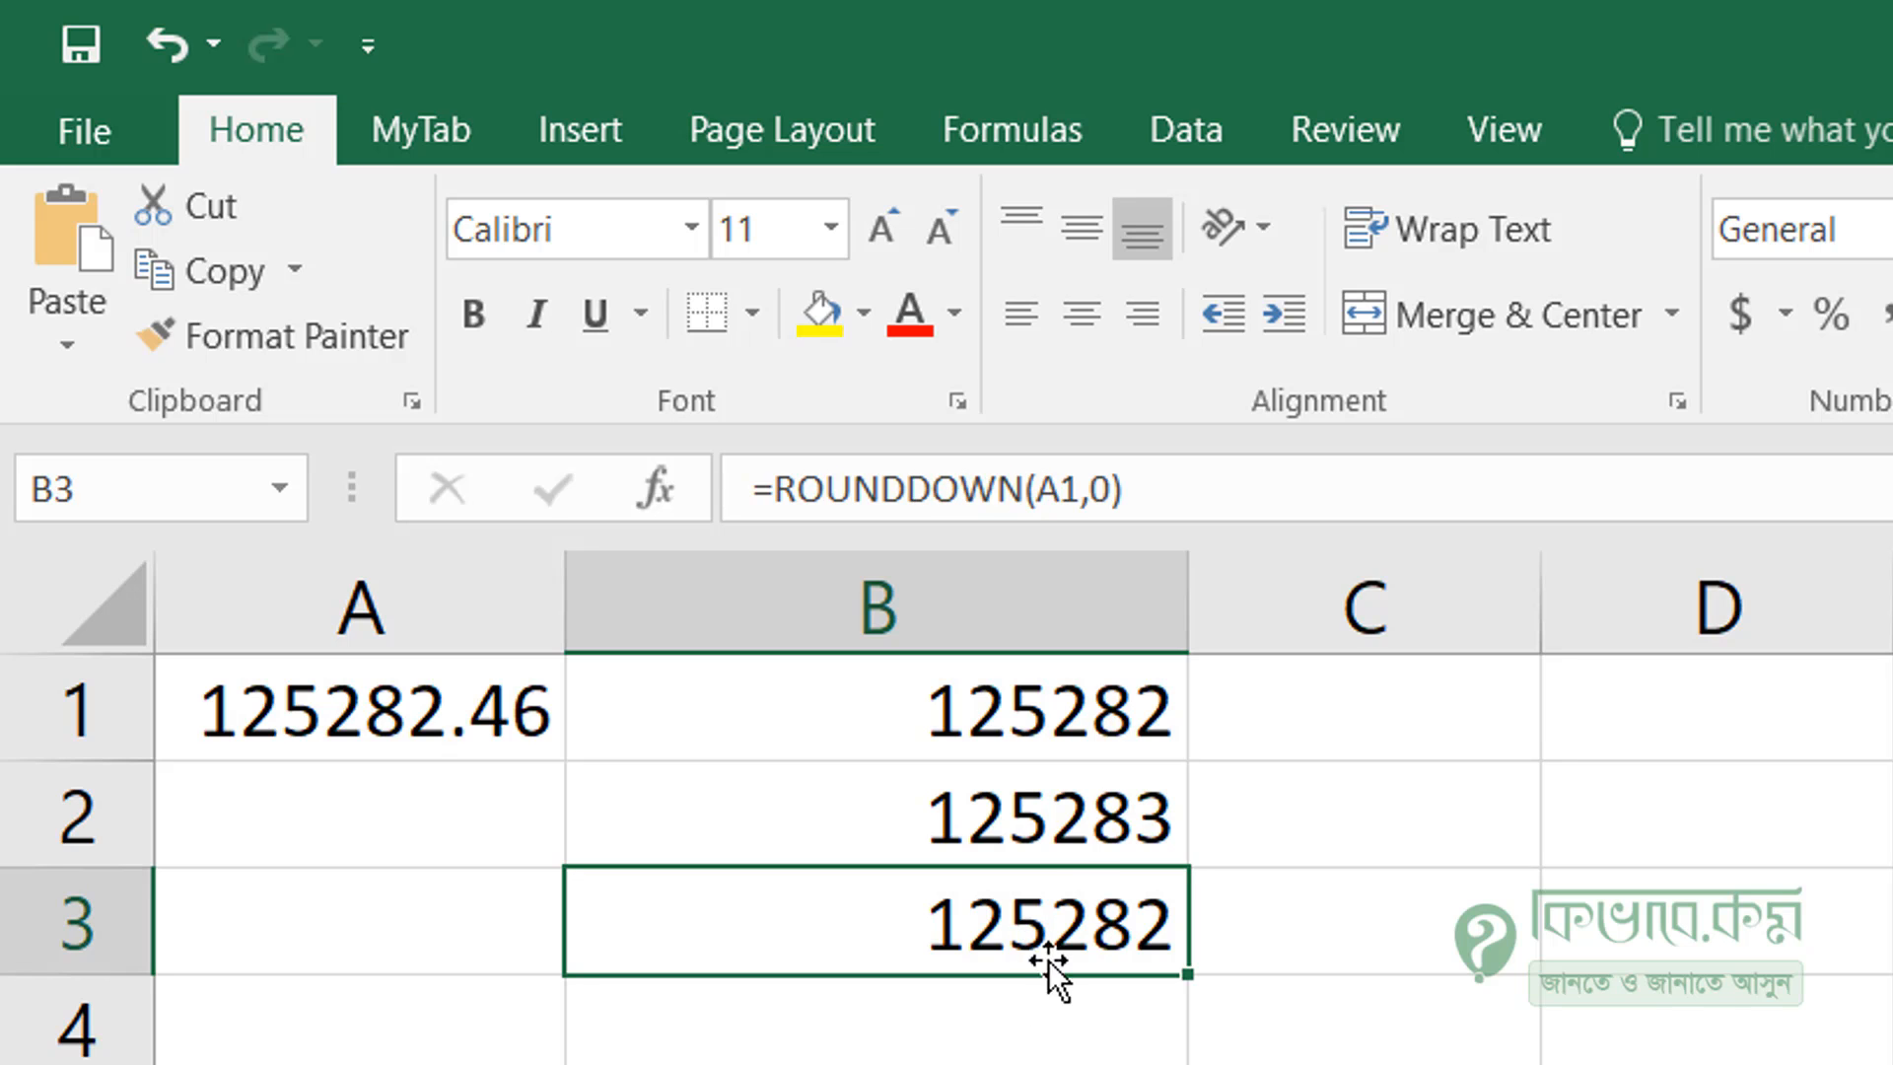
Set the number of digits in B2's ROUNDUP formula to 1 to round A1 up to one decimal place
double_click(1089, 828)
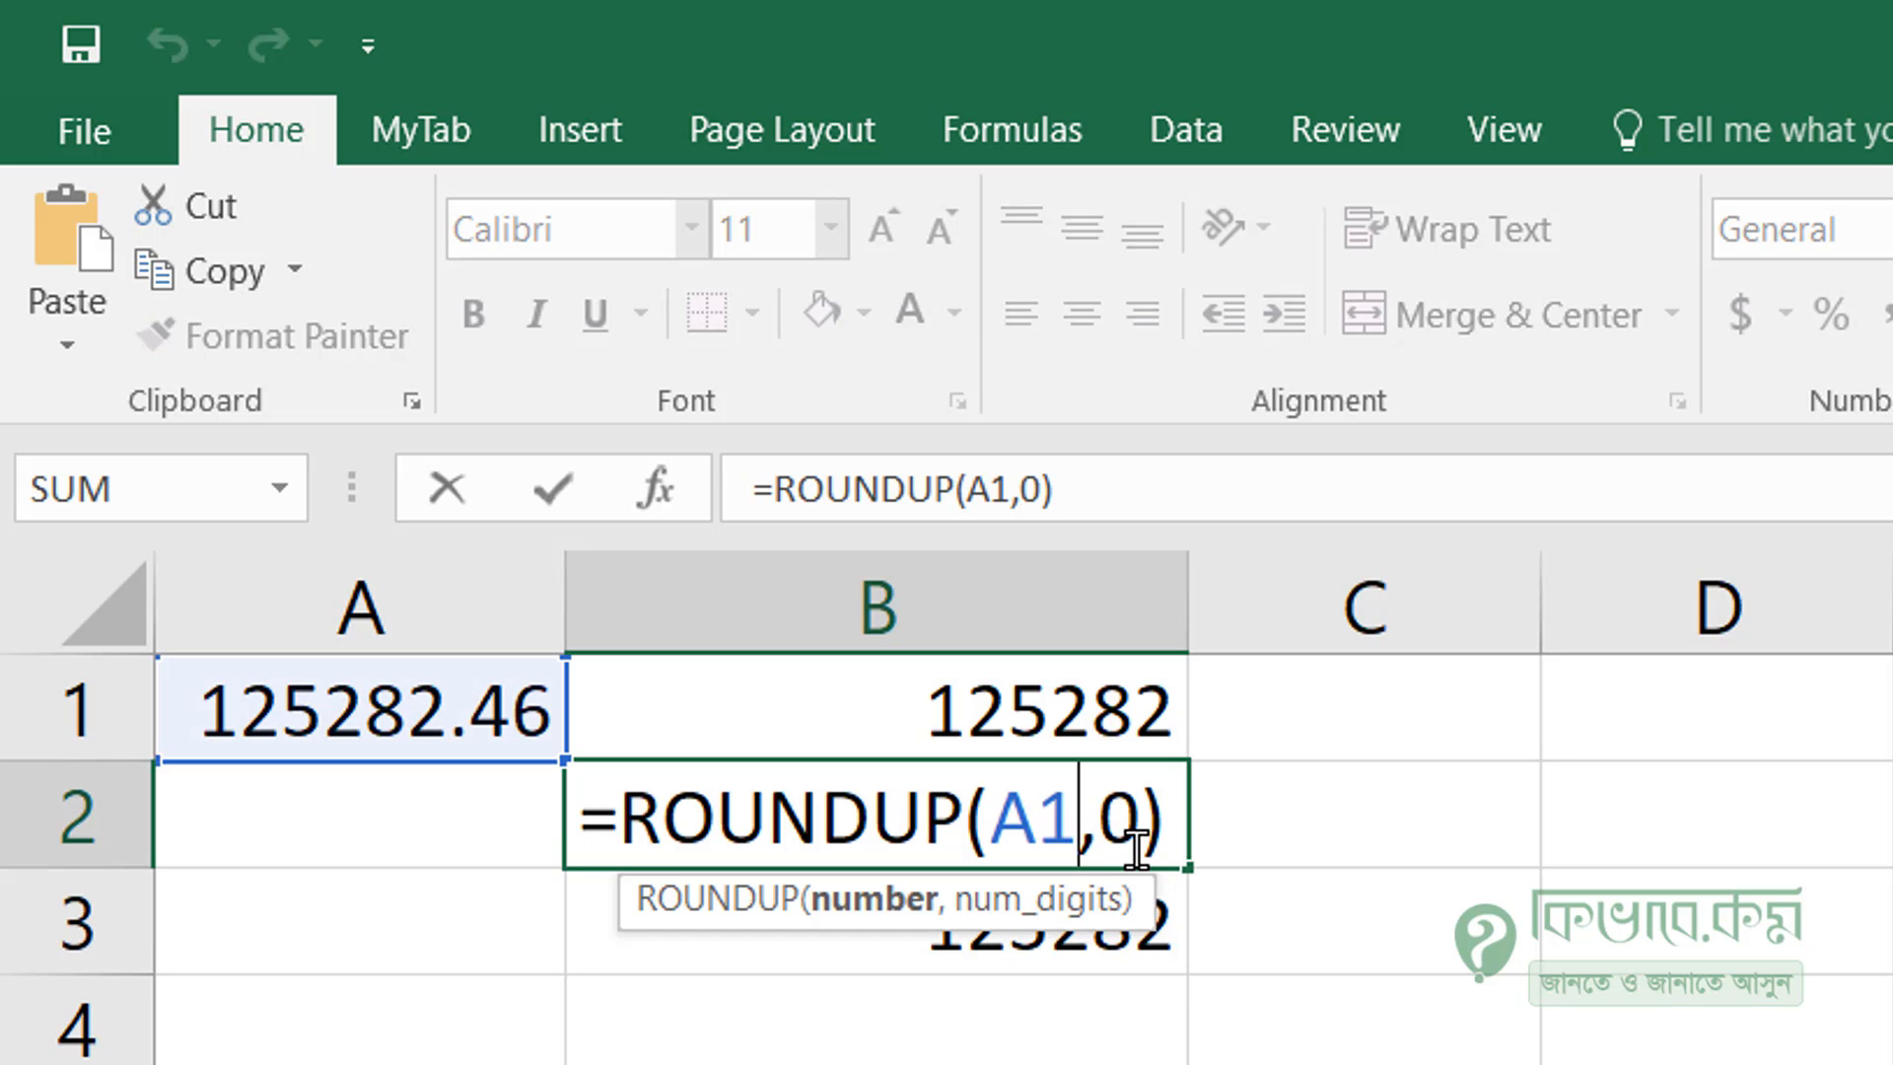
left_click(1115, 821)
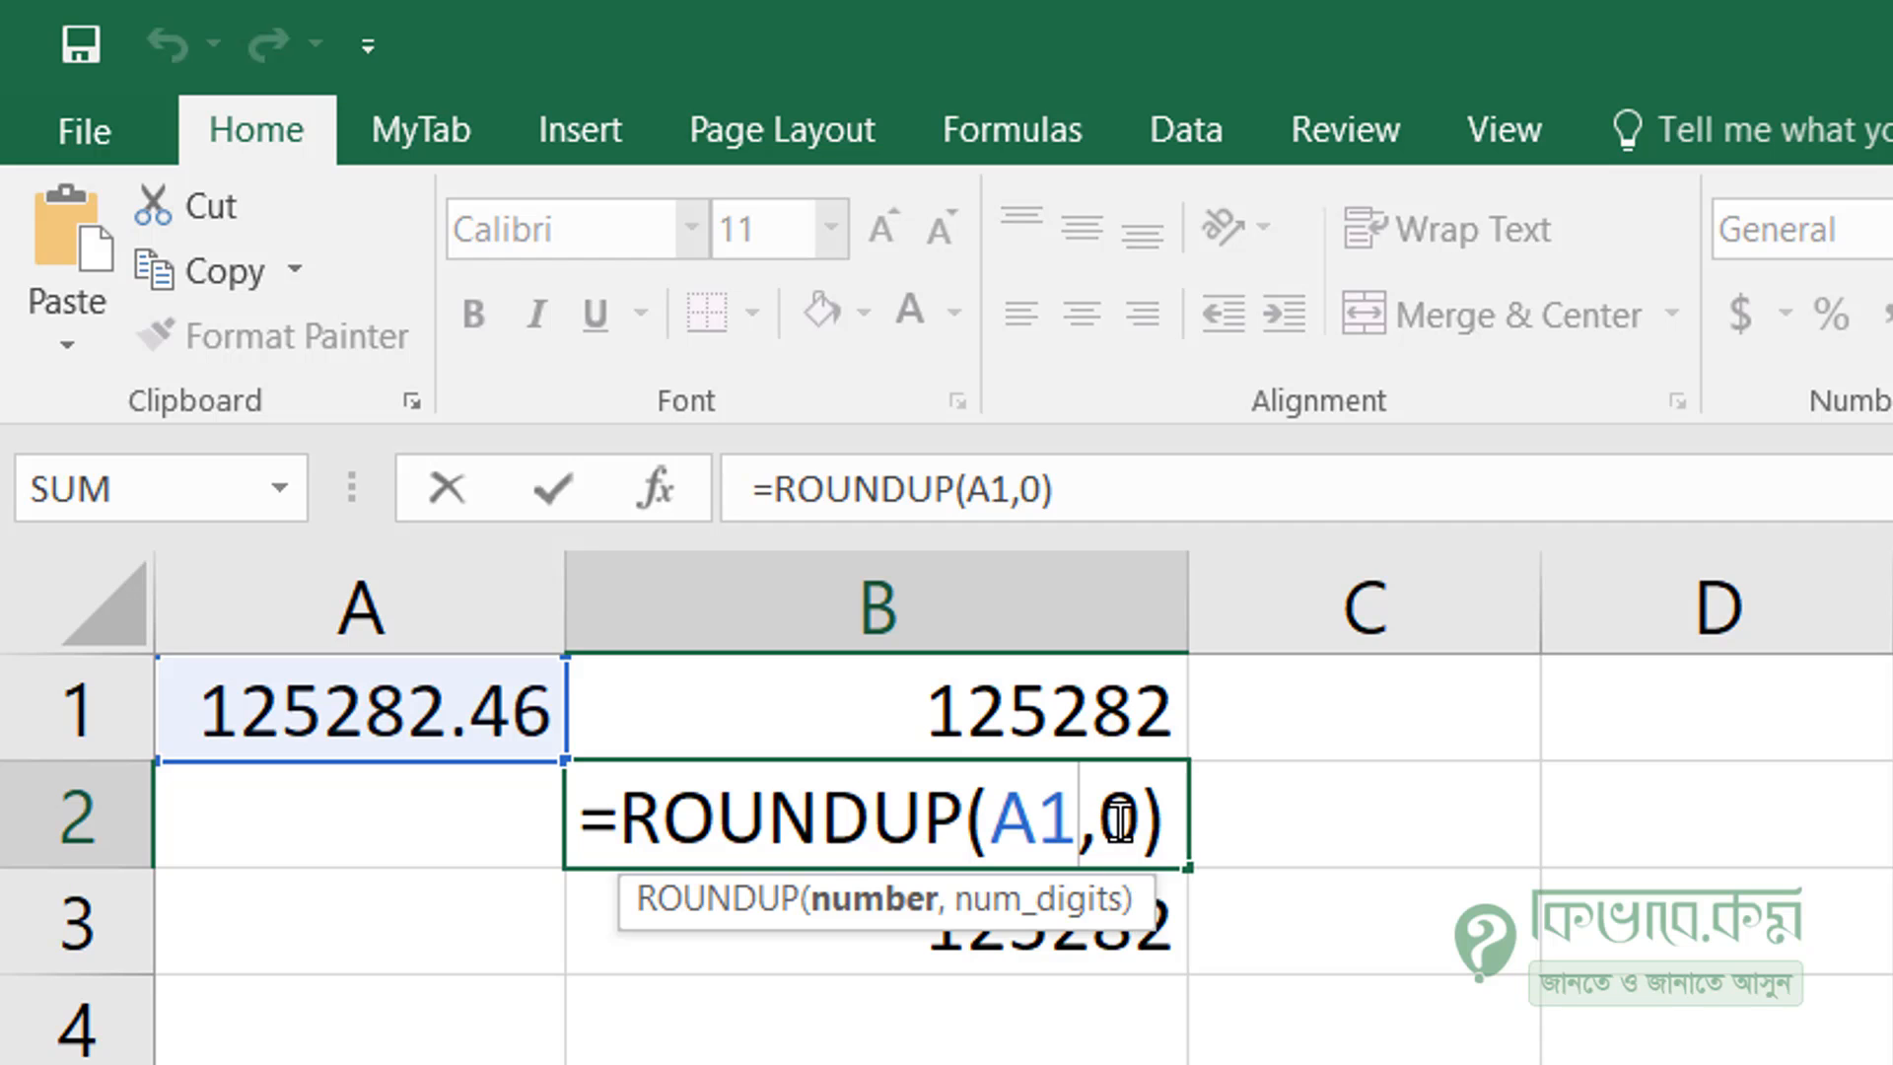
key("Delete")
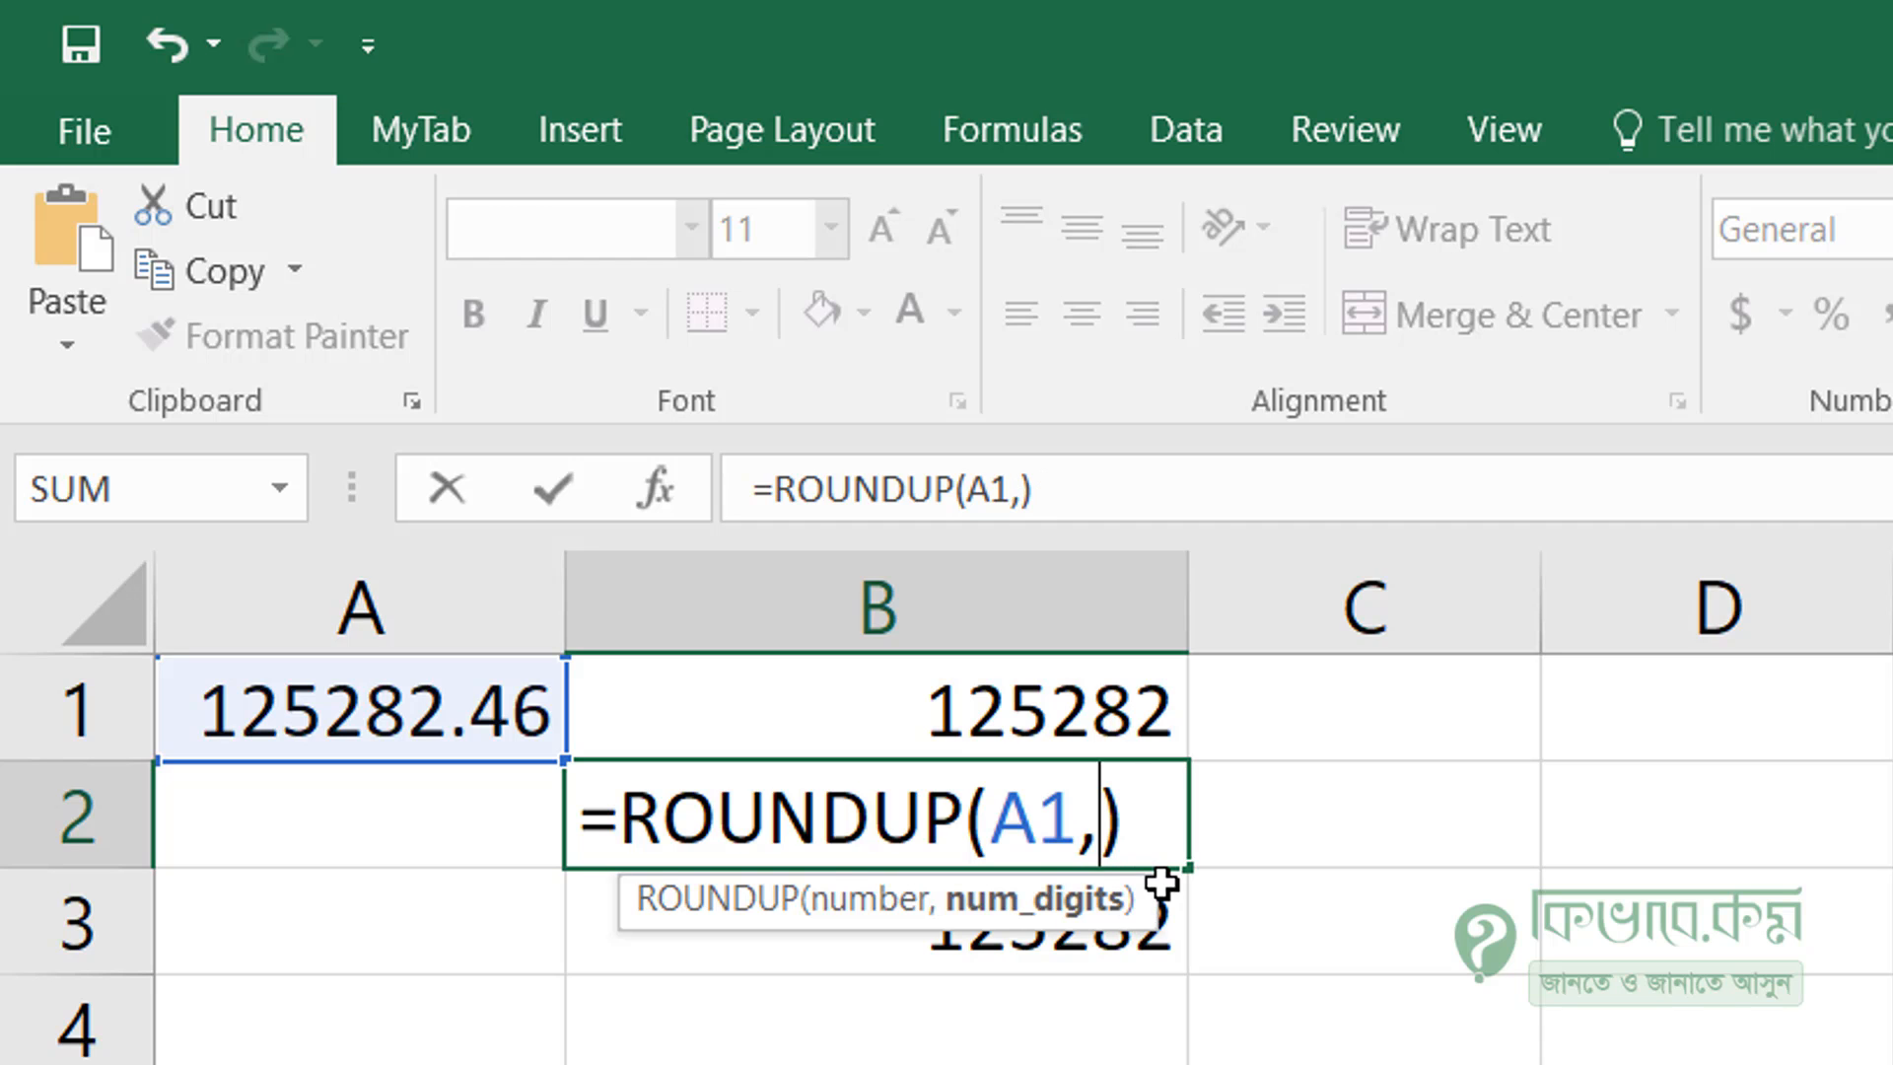
type("1")
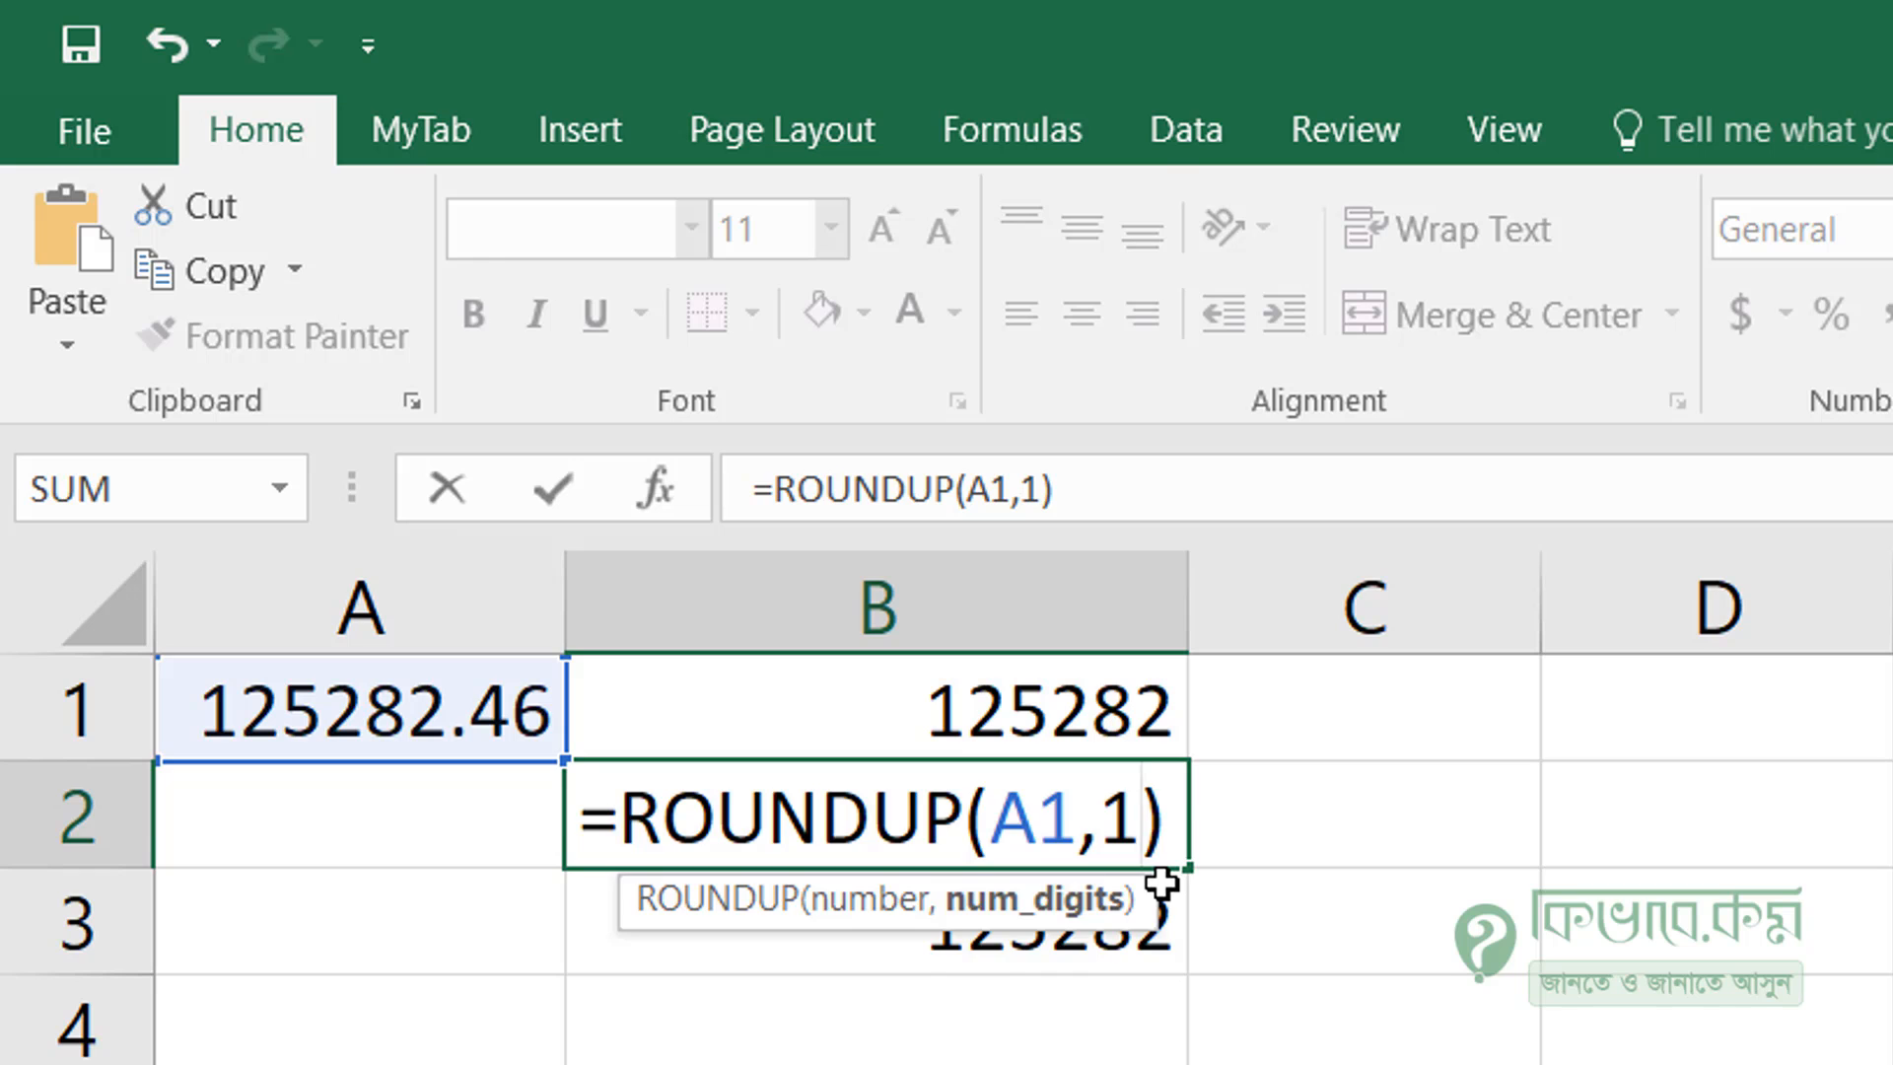
key("Return")
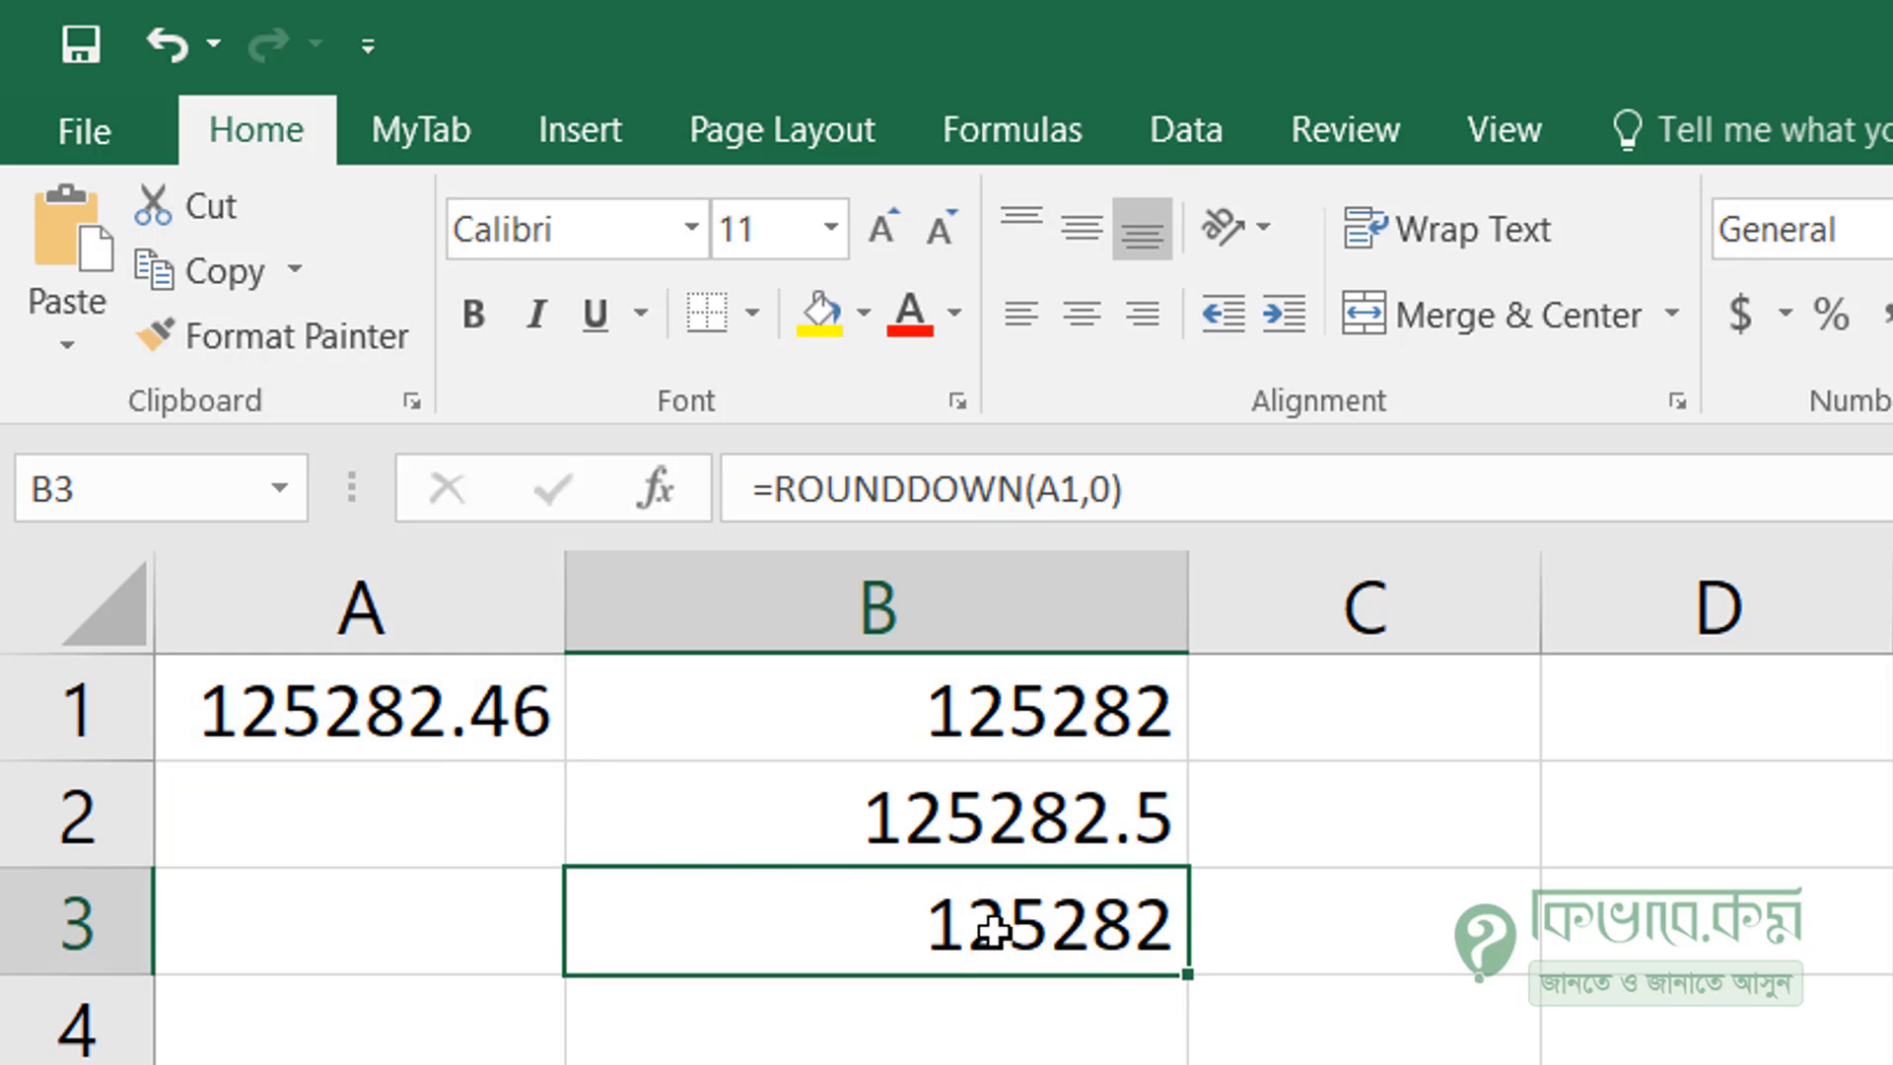
Set the number of digits in B3's ROUNDDOWN formula to 1 and compare it with the formulas in B1 and B2
double_click(1048, 926)
left_click(1265, 927)
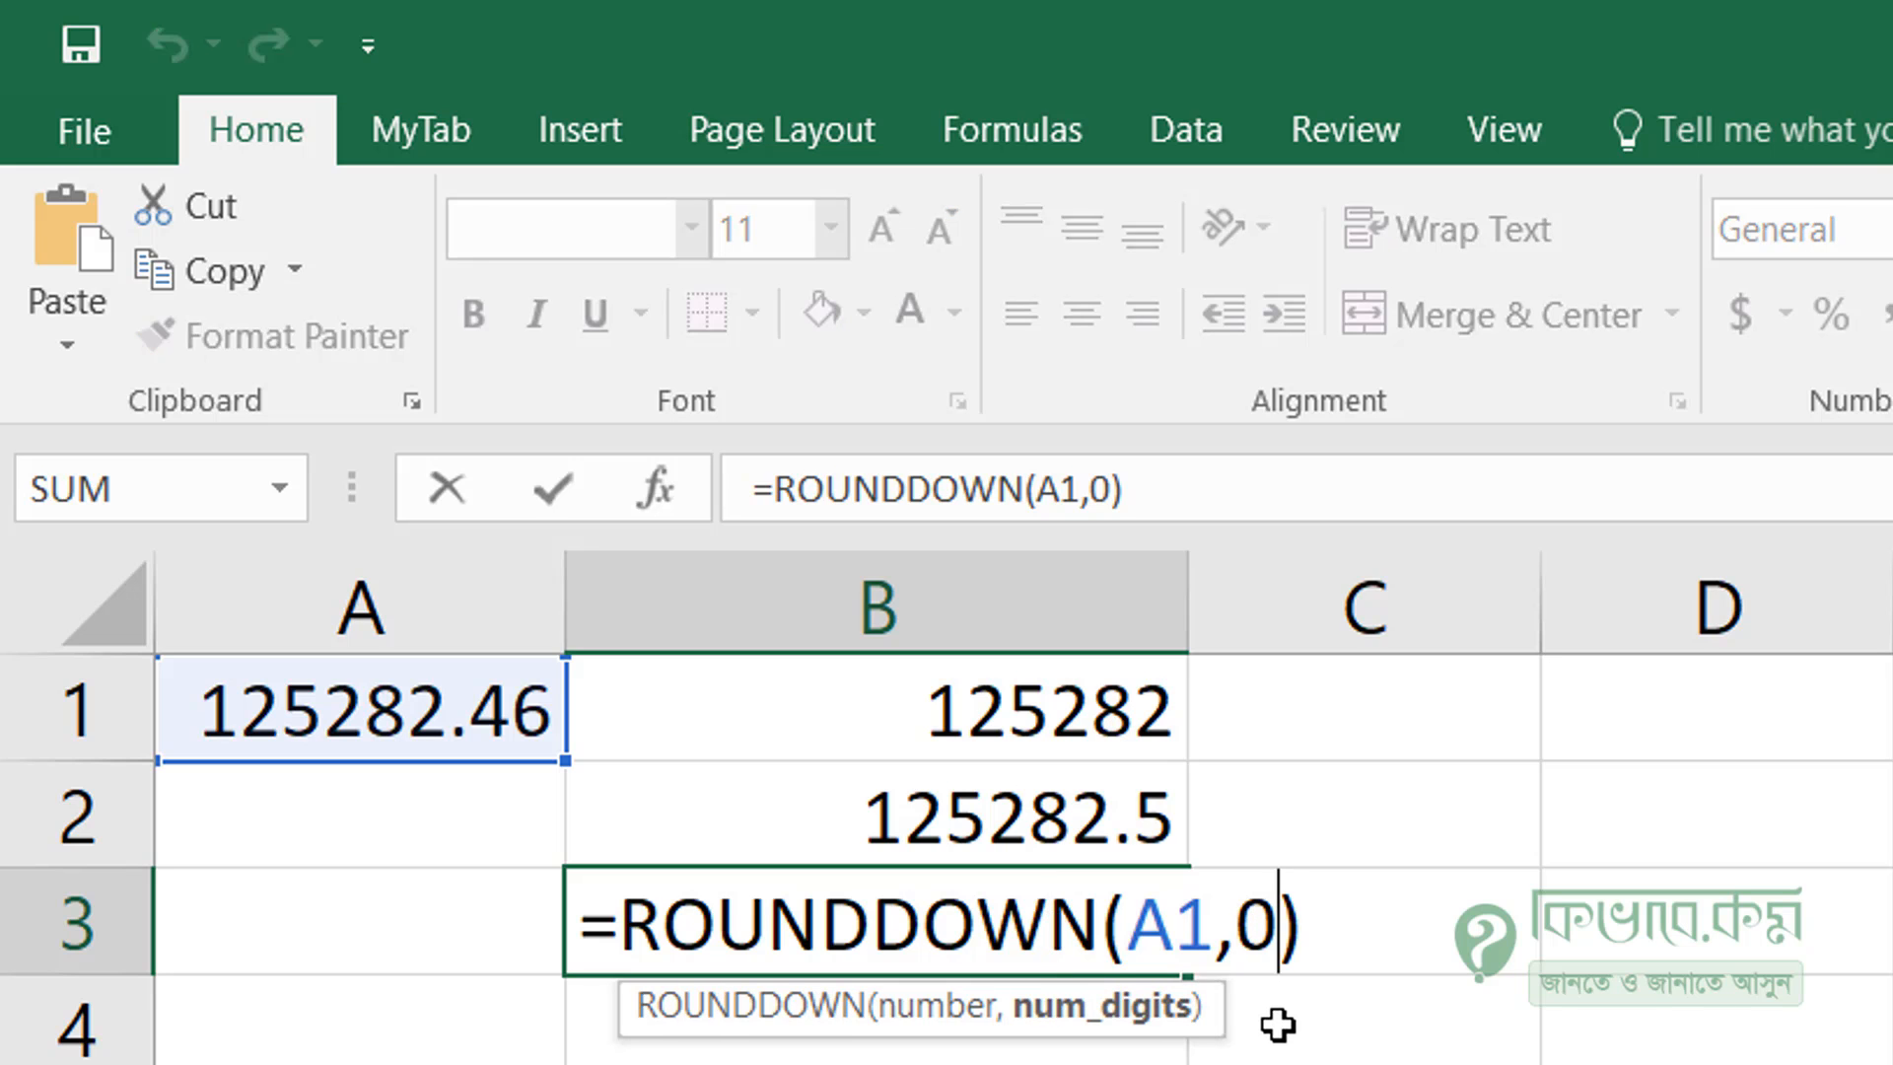
key("BackSpace")
type("1")
key("Return")
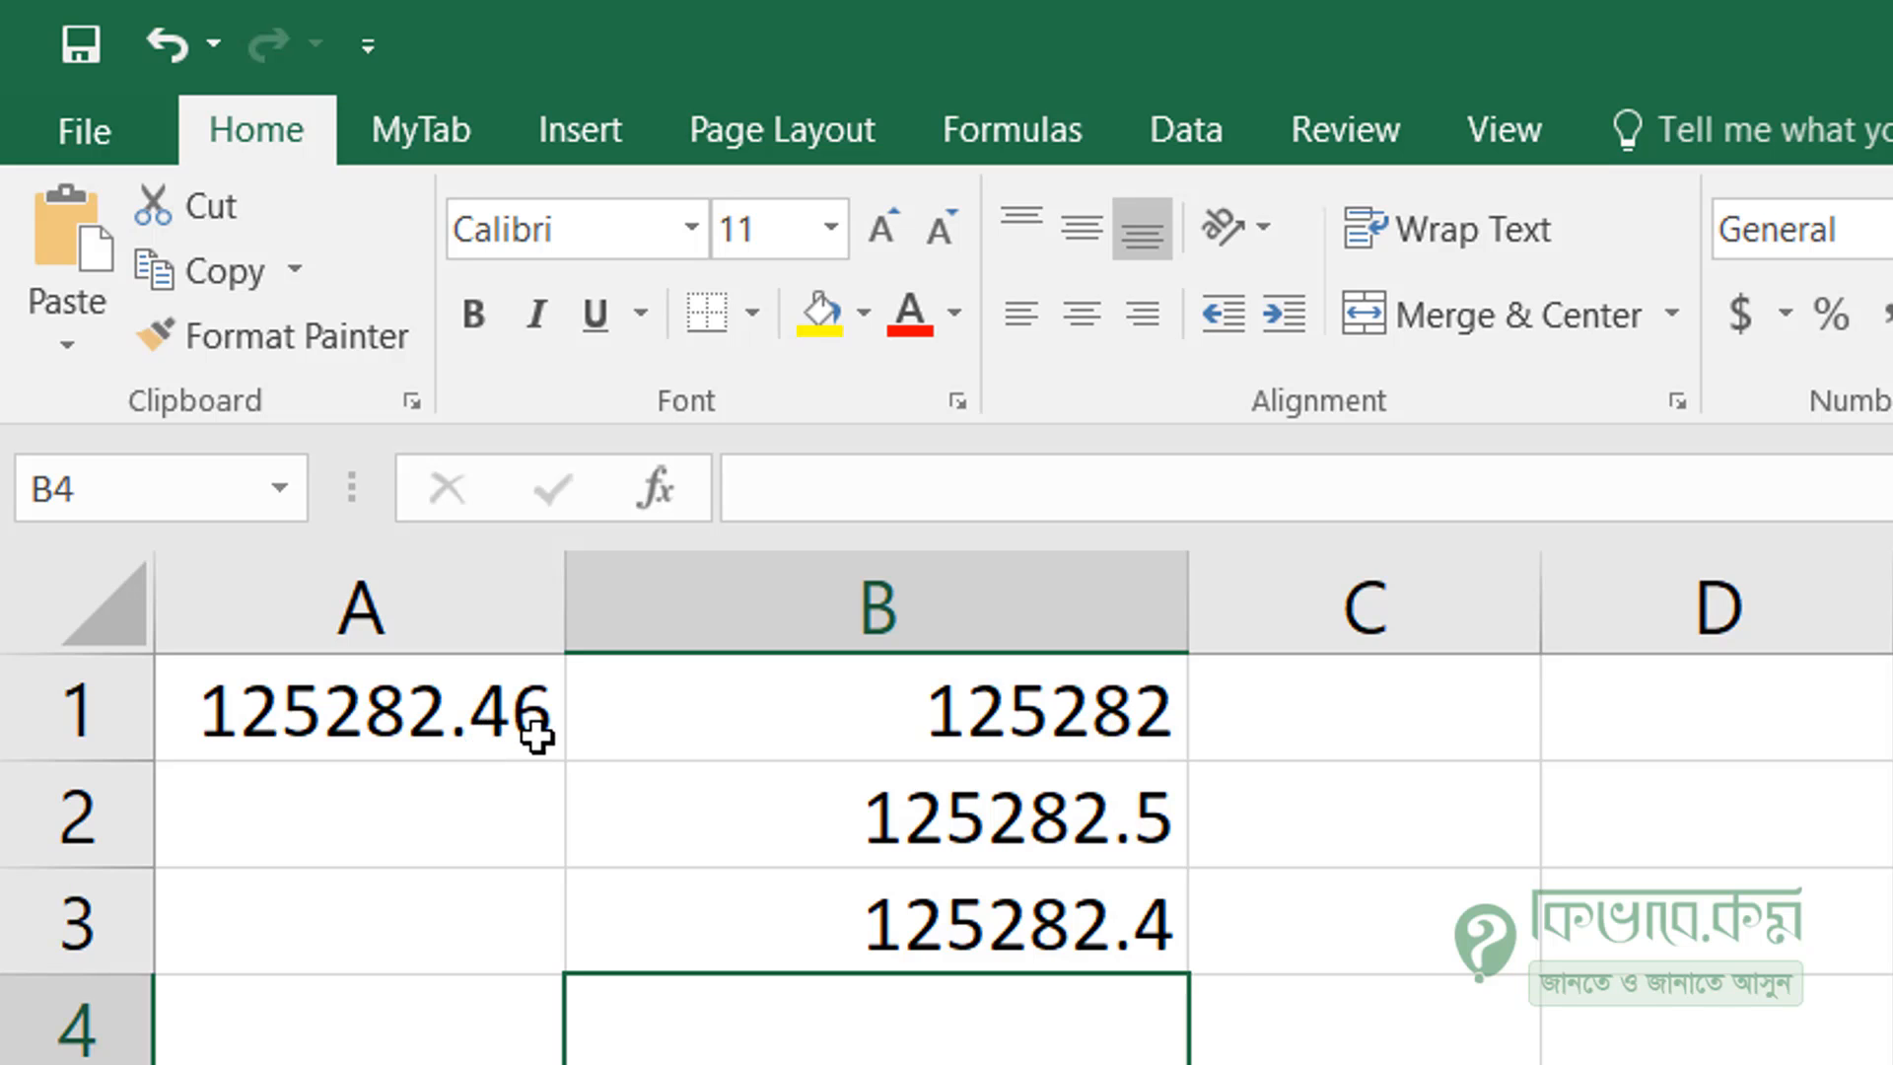
left_click(673, 713)
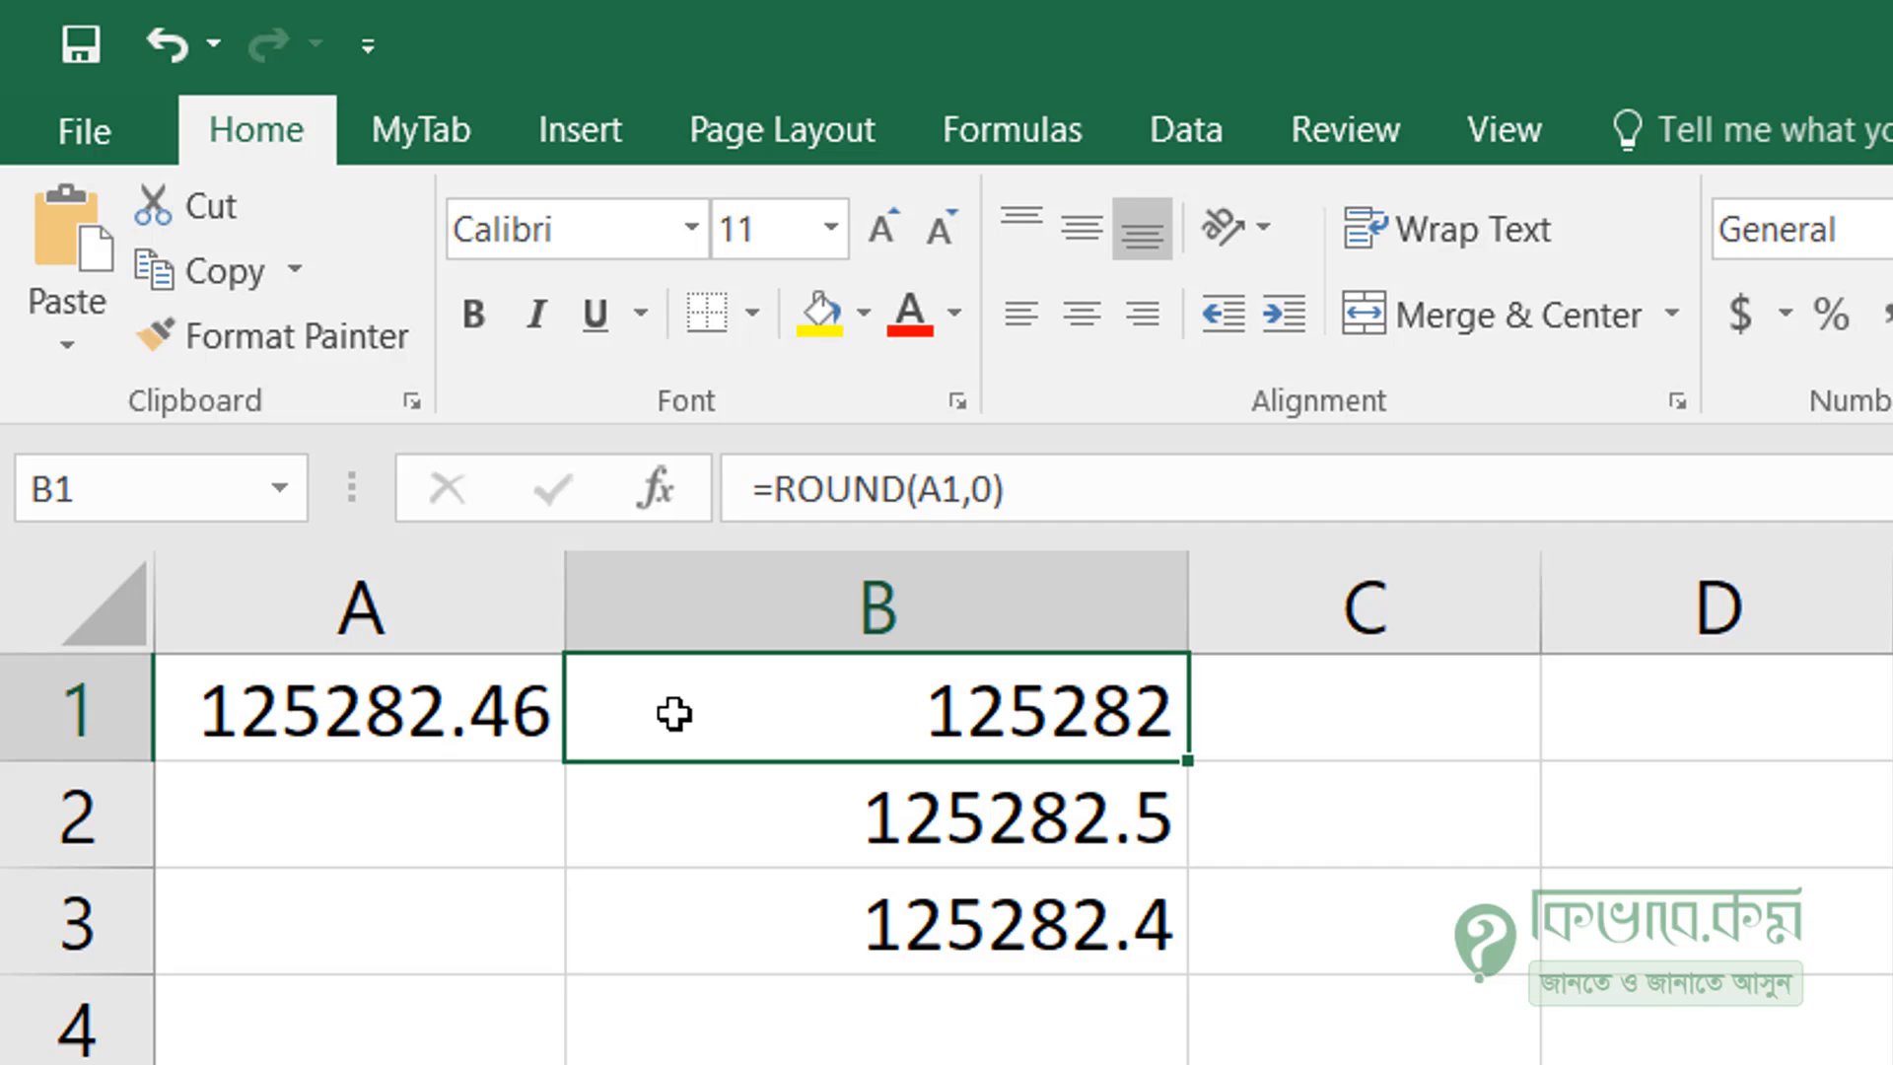
left_click(774, 817)
left_click(777, 907)
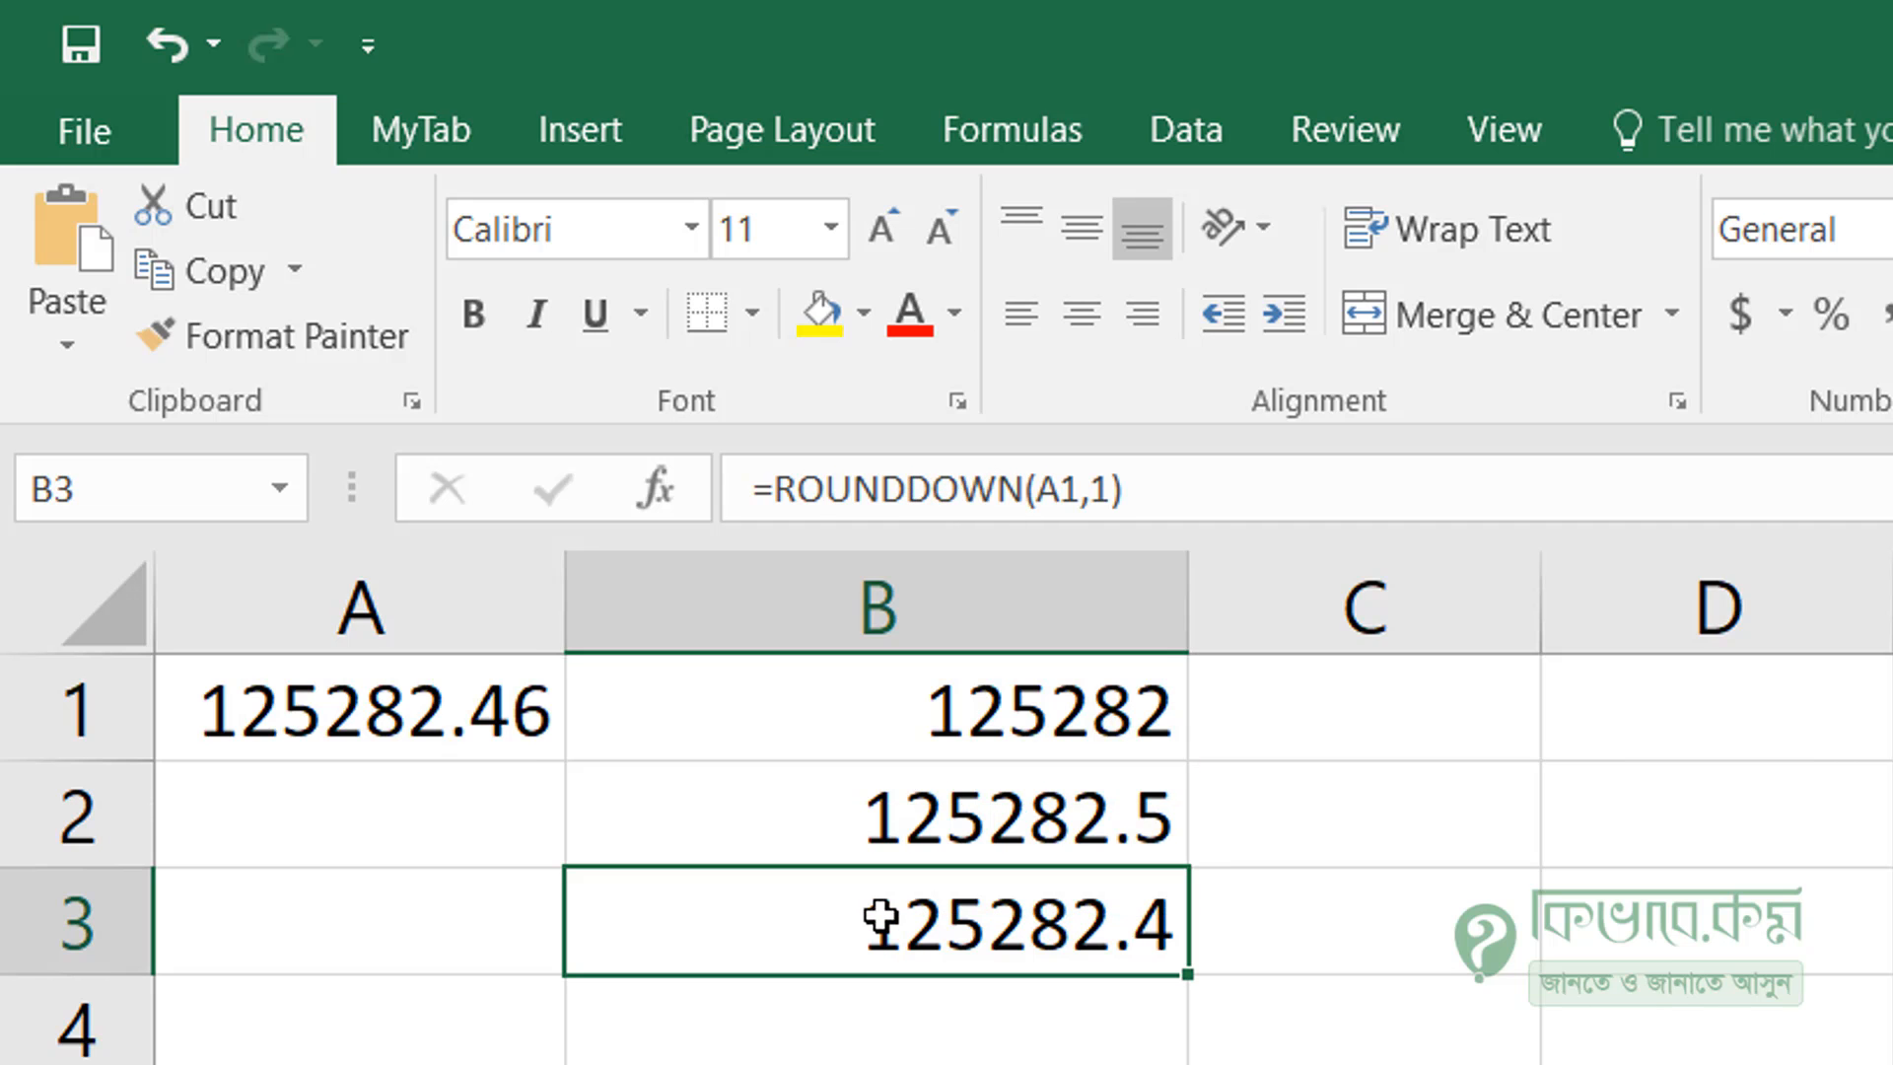